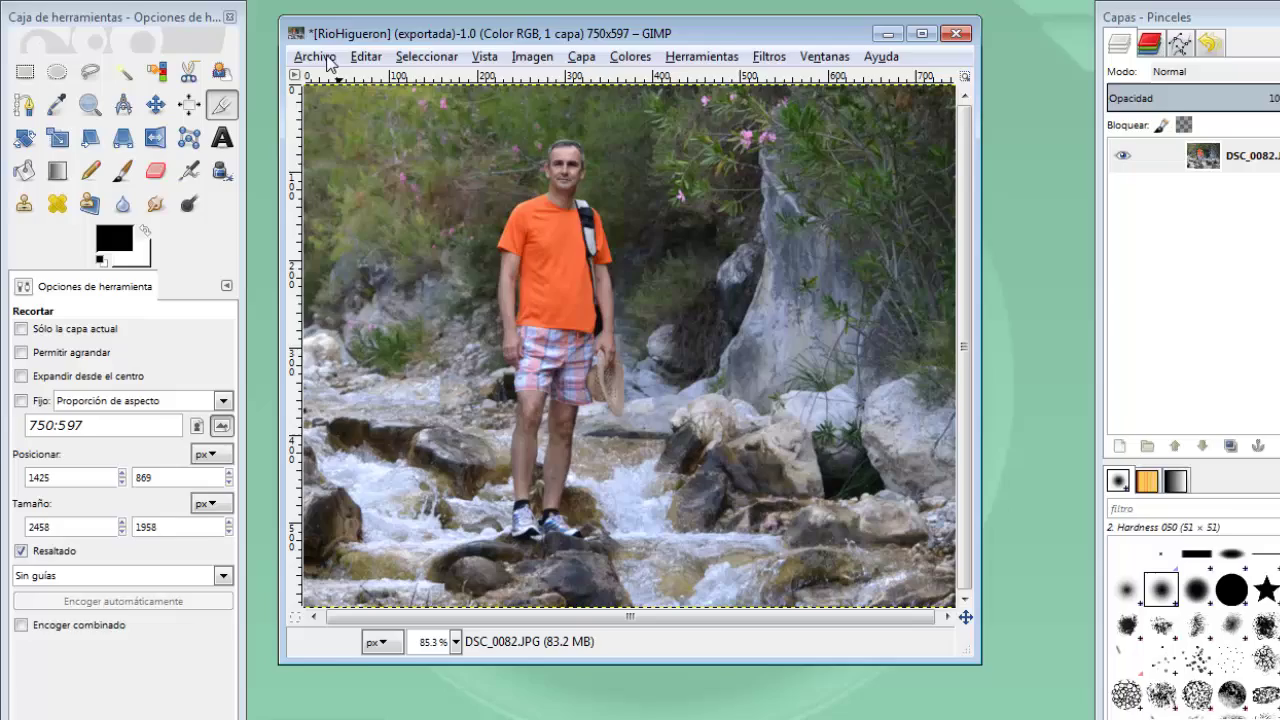
- Export the river photo as RioHigueroncopia.JPG by inserting 'copia' before the .JPG extension
left_click(310, 55)
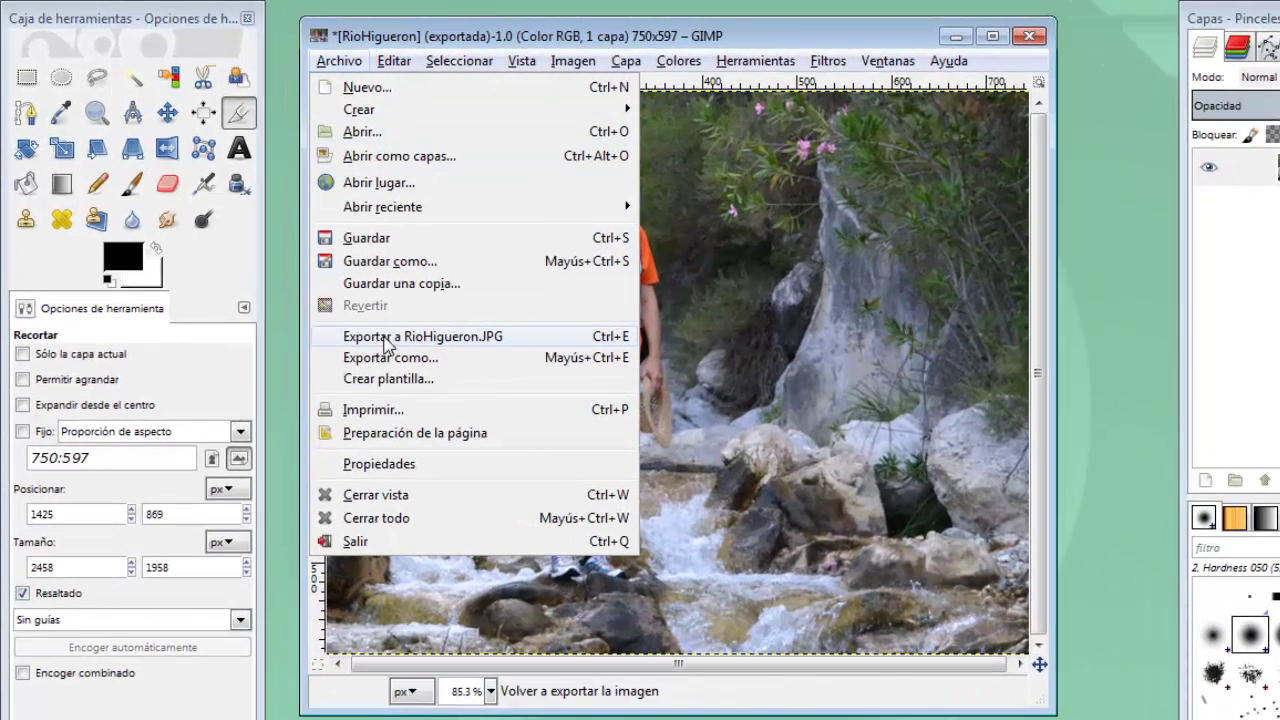
left_click(375, 349)
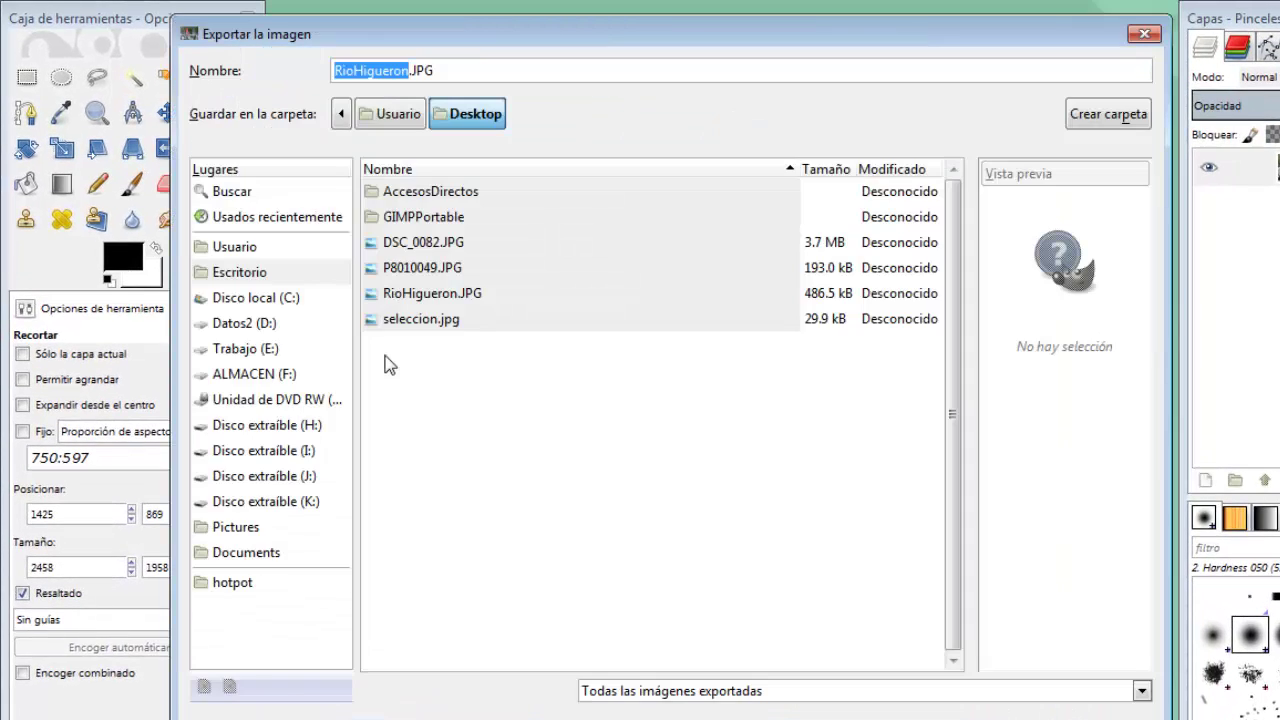
left_click(404, 70)
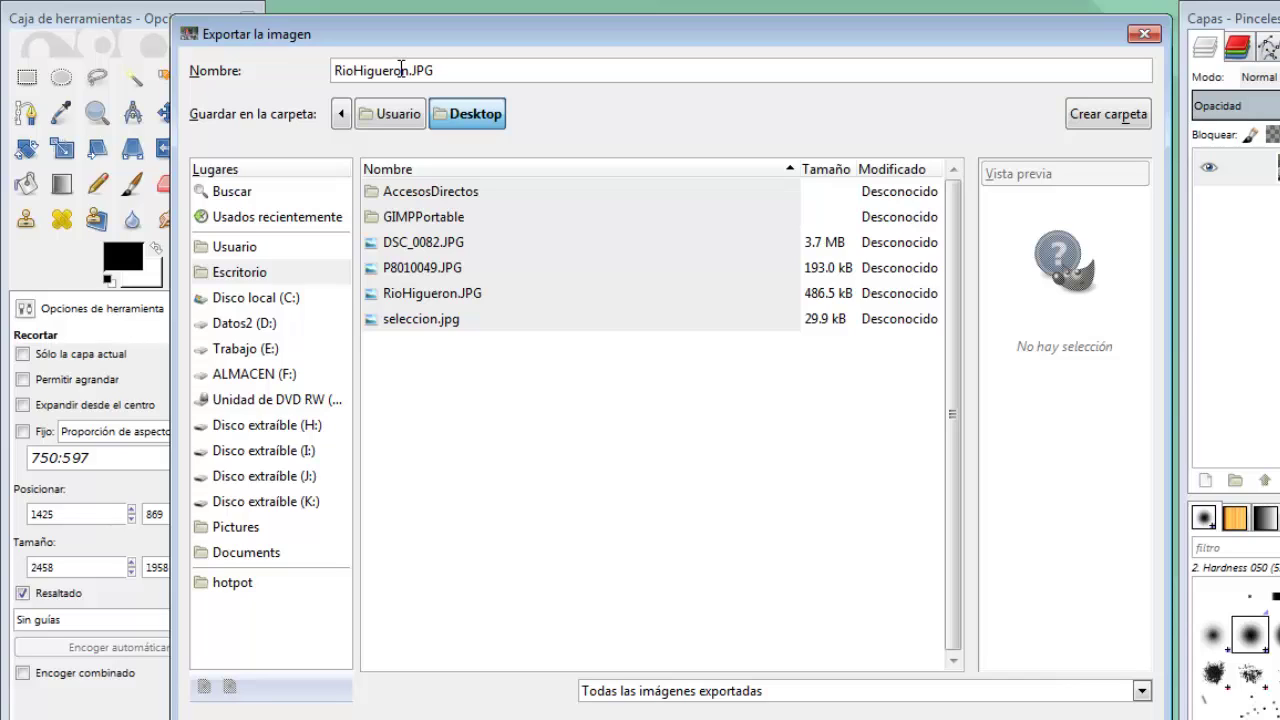
type("copia")
key("Return")
key("Return")
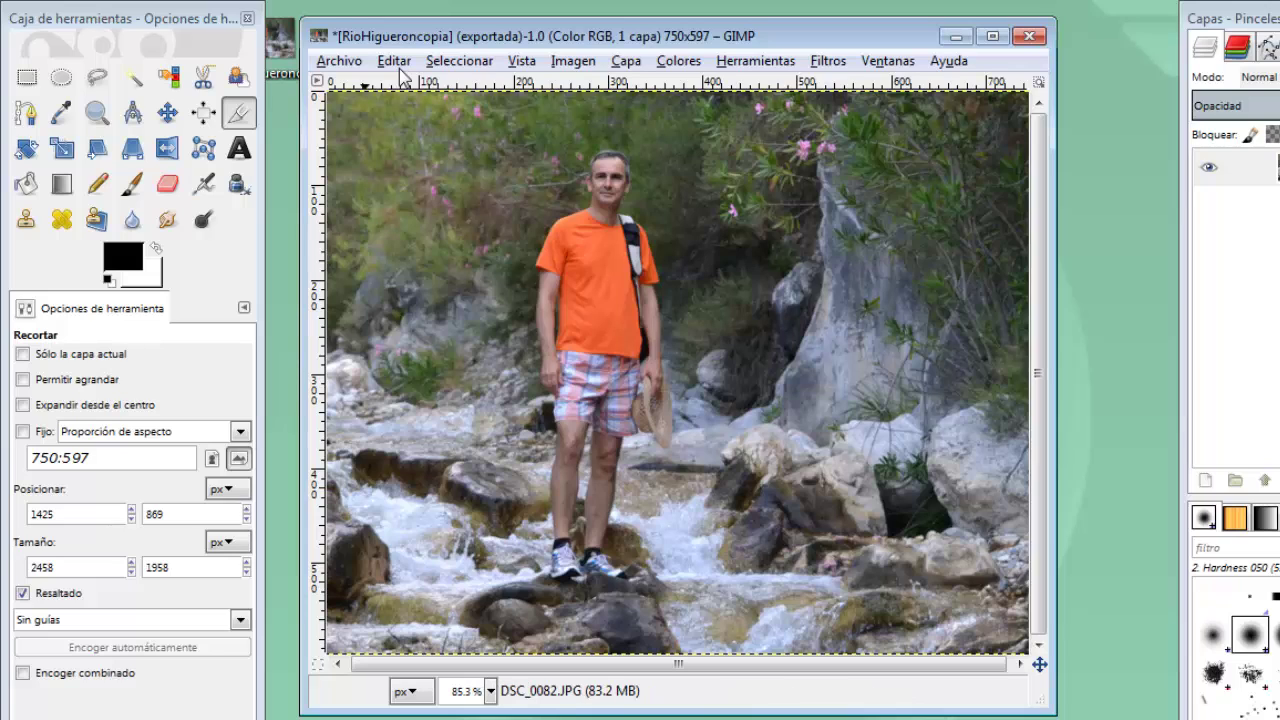
left_click(590, 62)
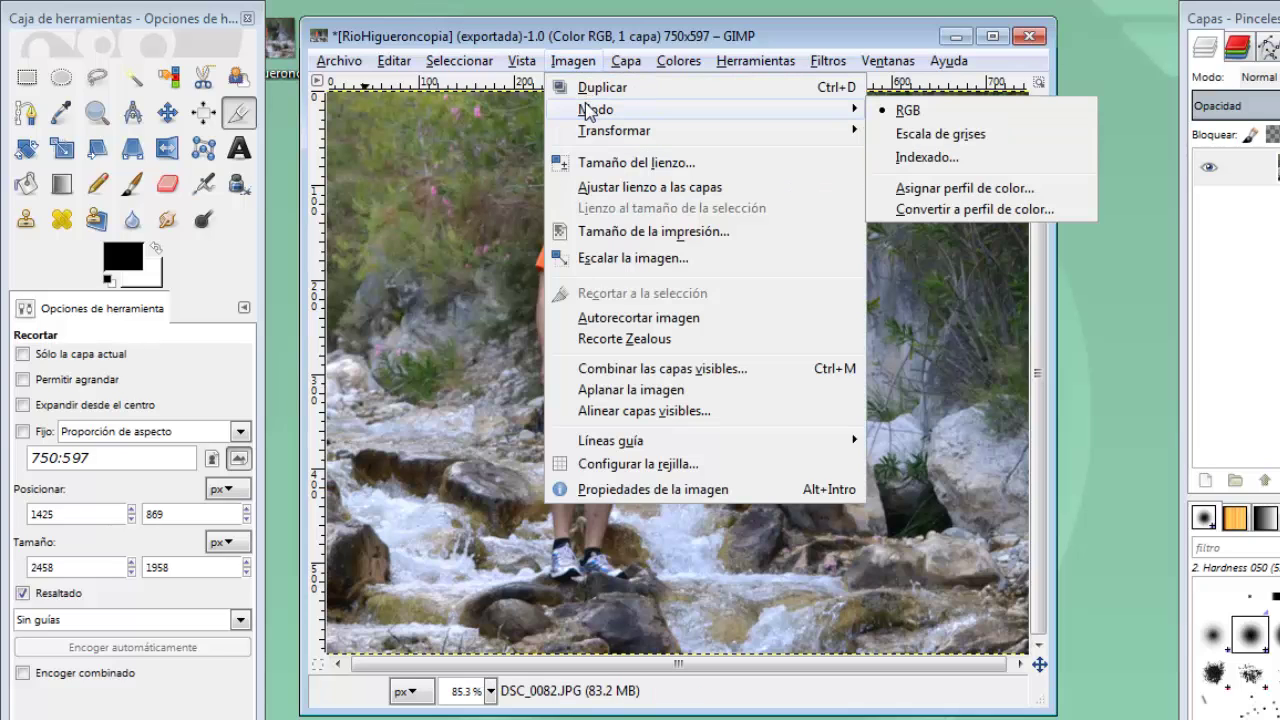
mouse_move(596, 109)
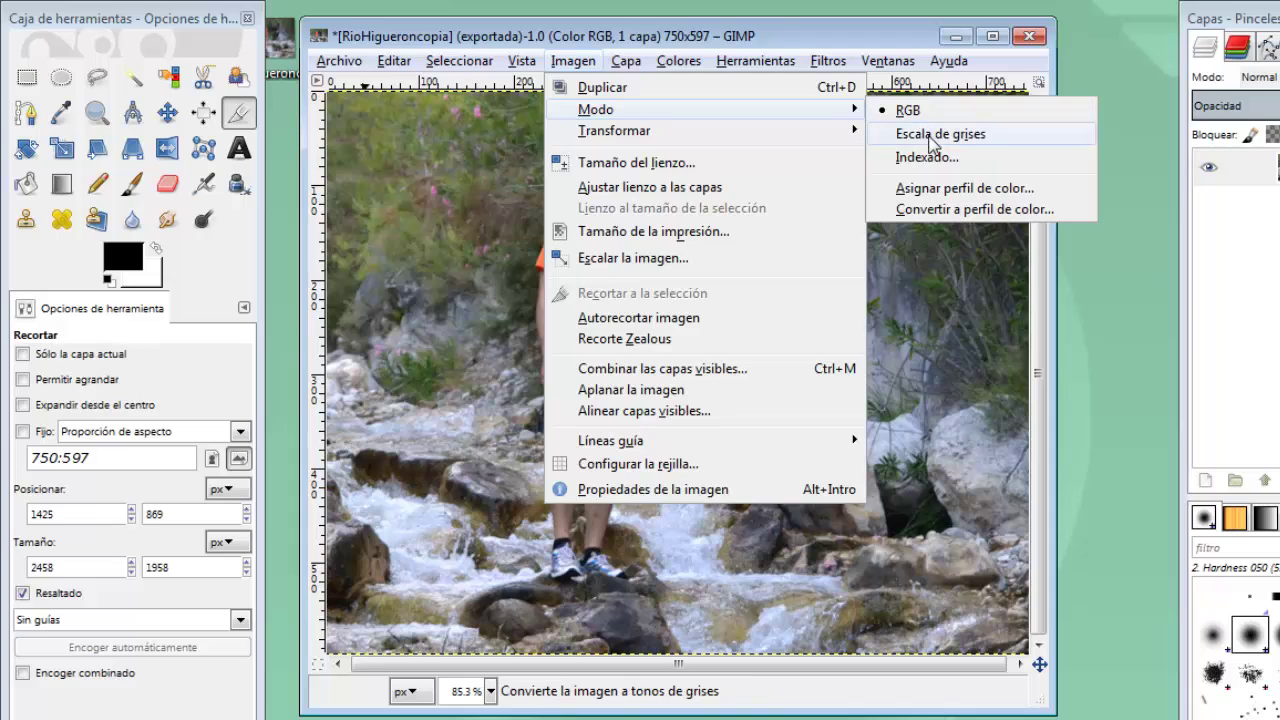
left_click(930, 135)
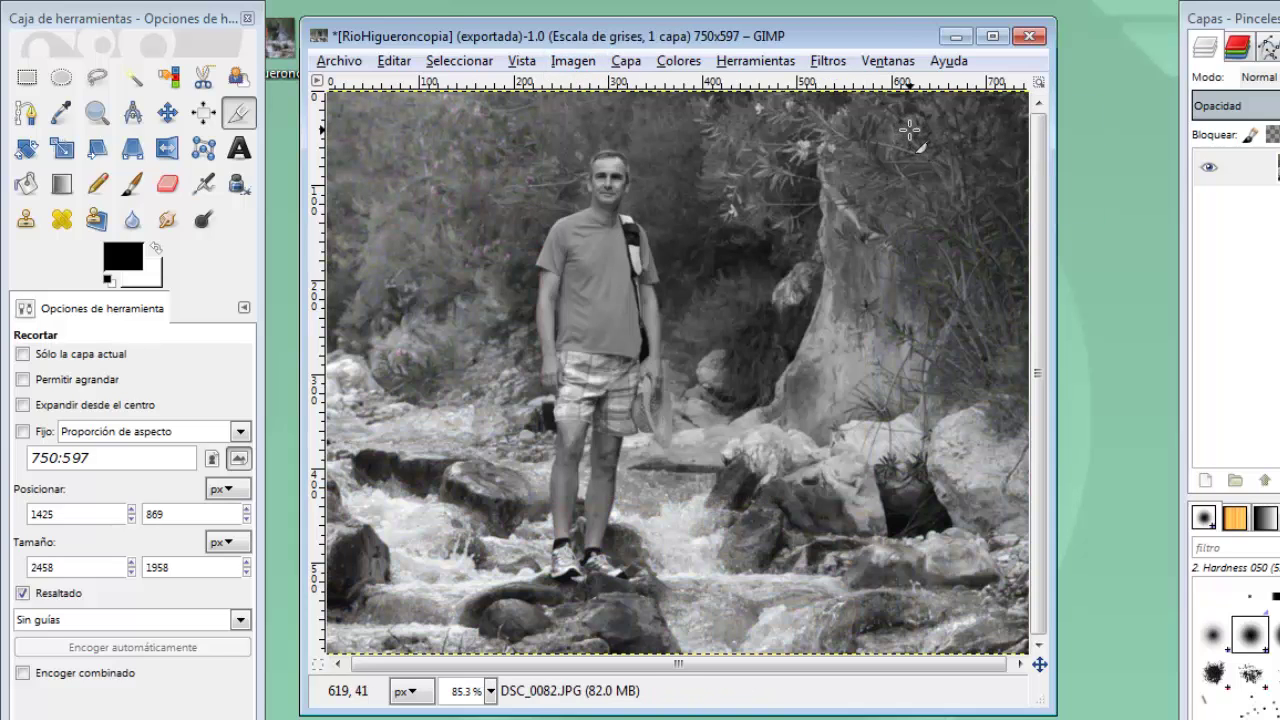
key("ctrl+z")
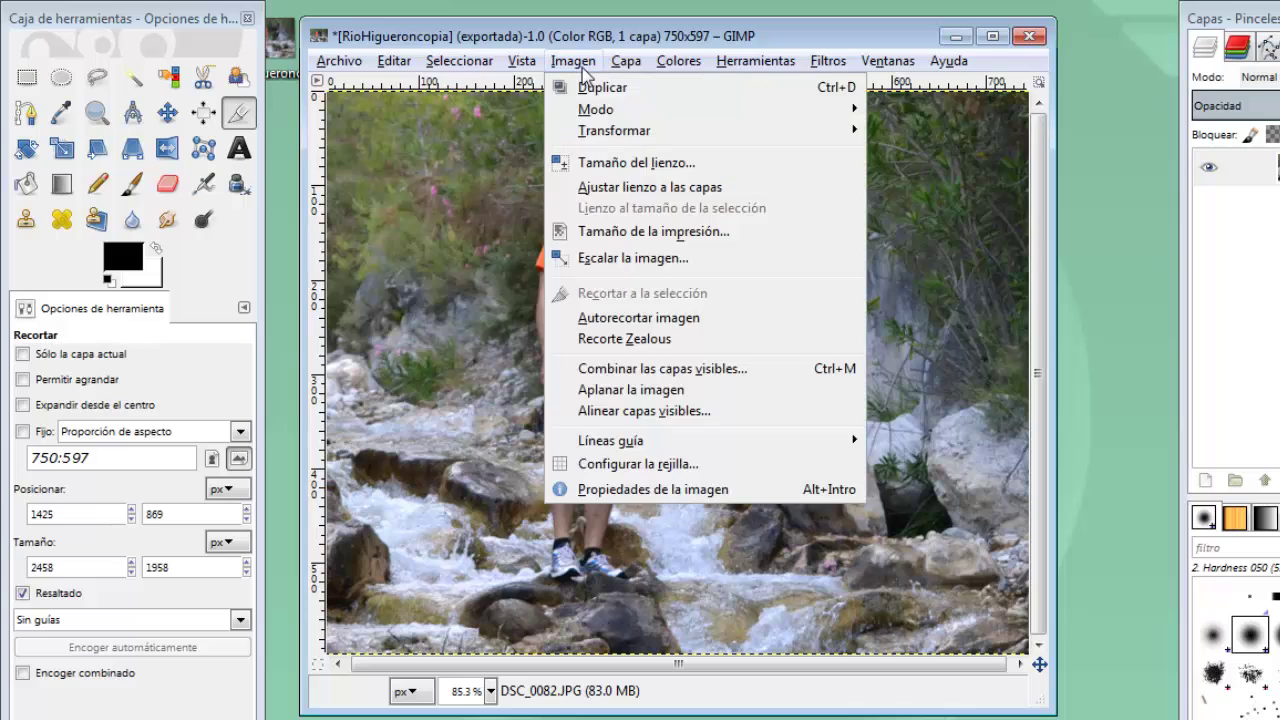
- Tear off the Imagen > Modo submenu into a floating Modo window at the lower right
left_click(583, 64)
mouse_move(596, 109)
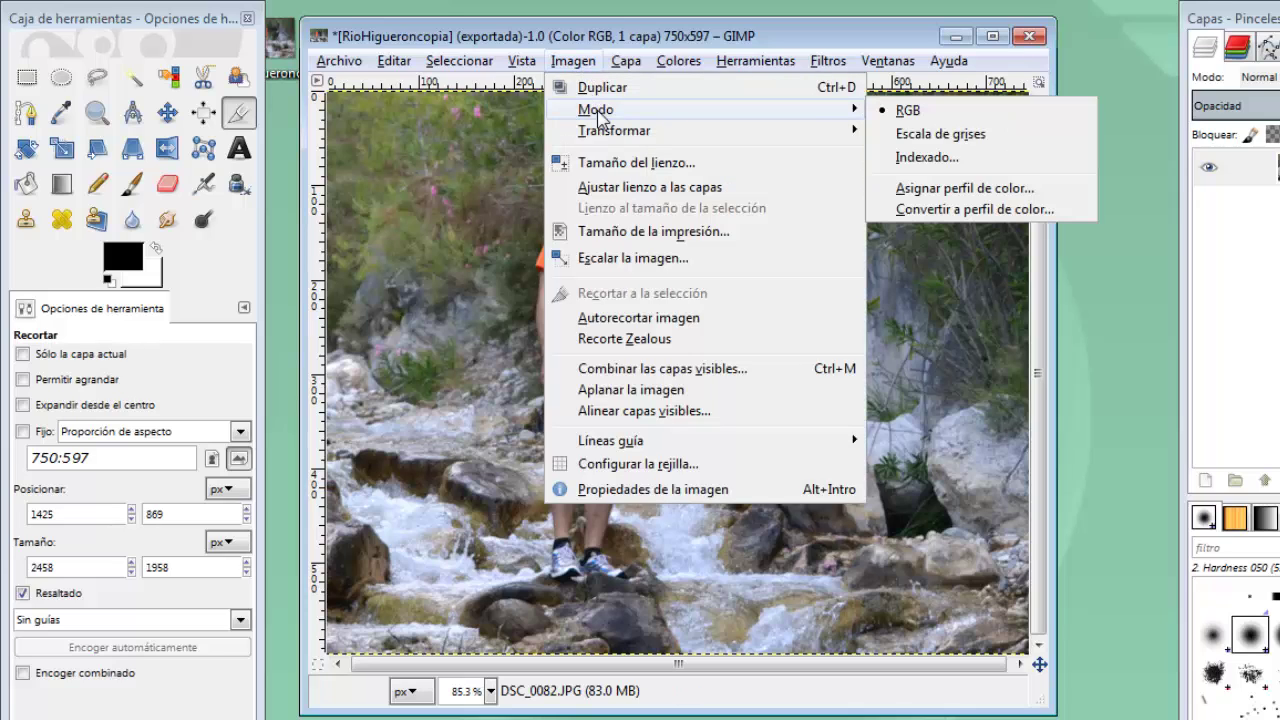
left_click(490, 187)
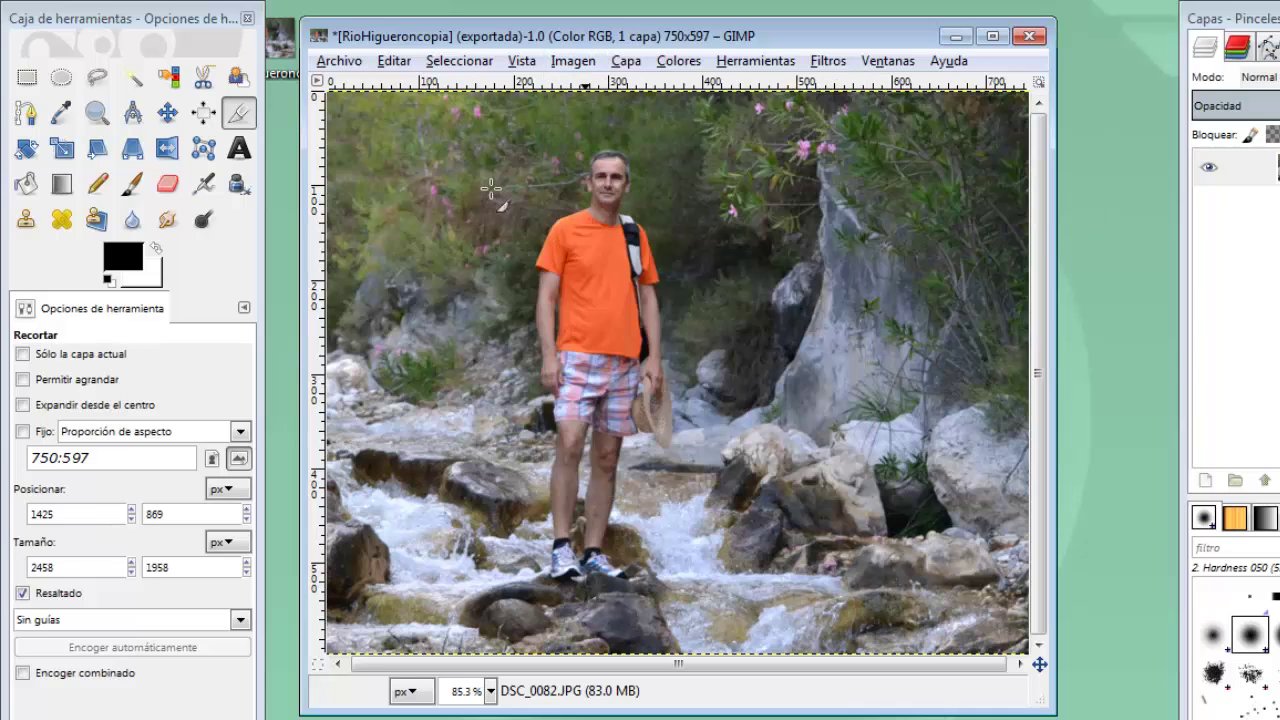
right_click(492, 191)
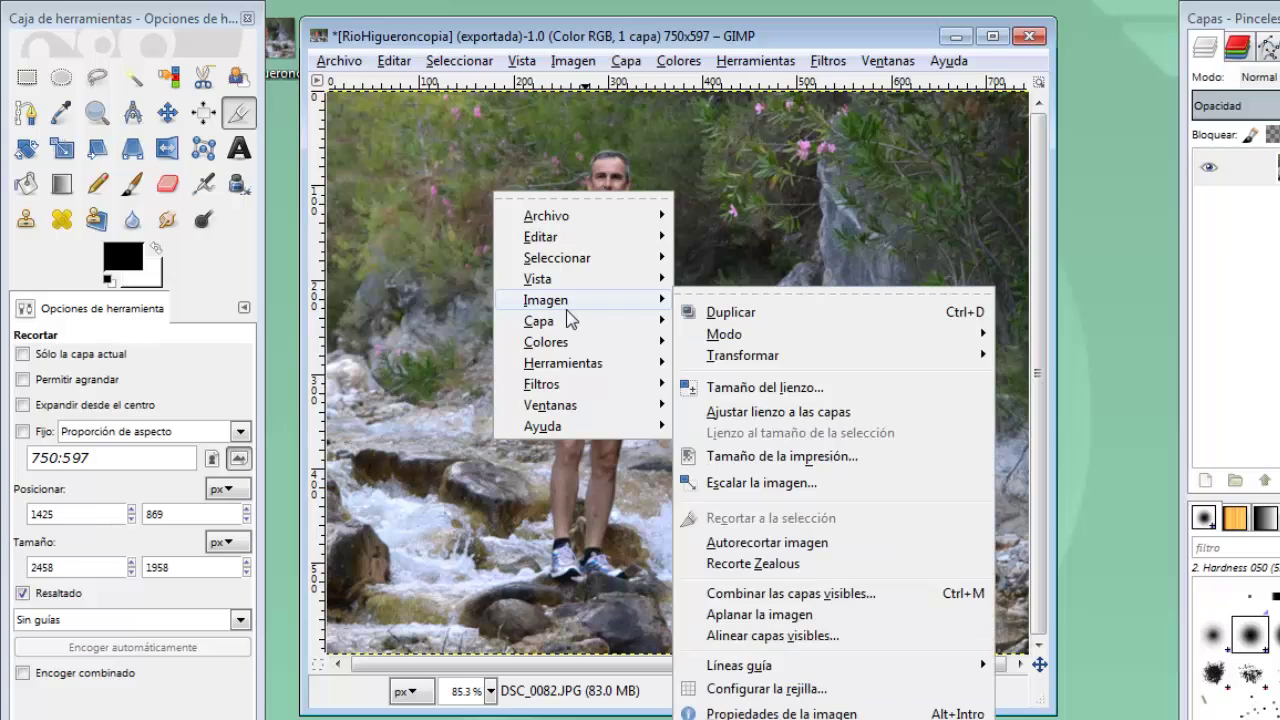
mouse_move(546, 300)
mouse_move(760, 334)
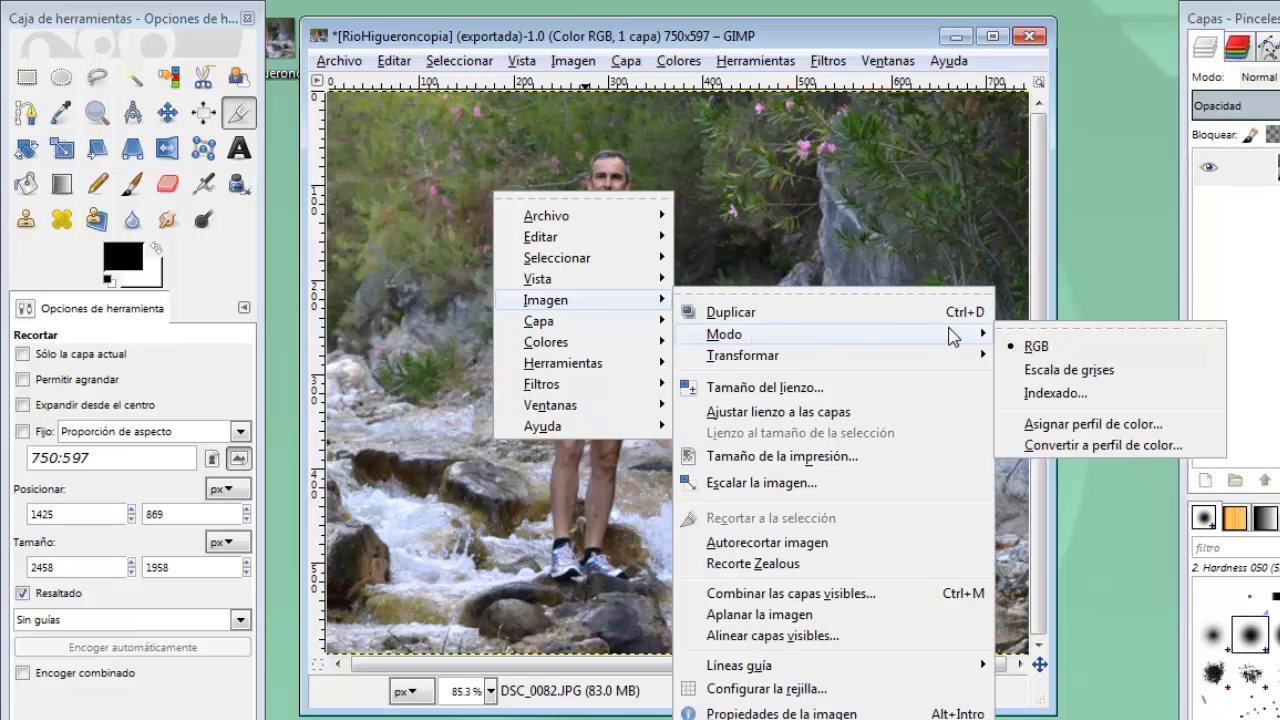
left_click(1100, 337)
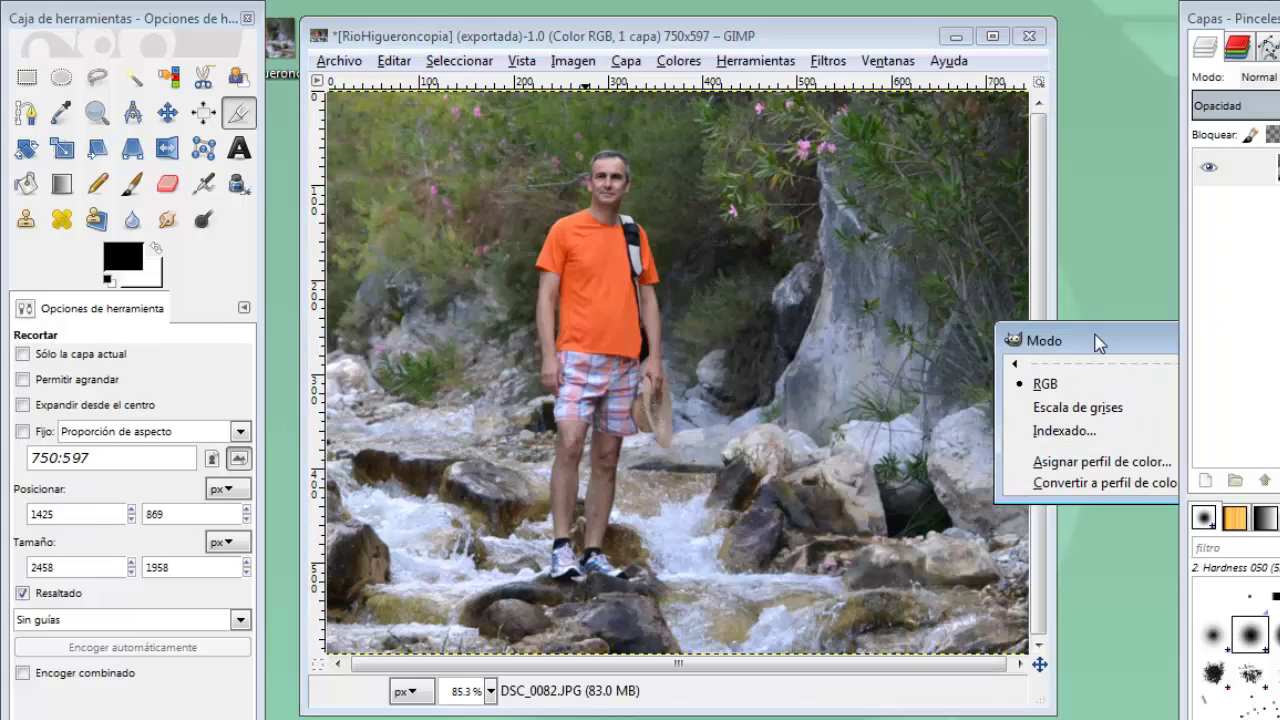
mouse_move(1100, 340)
left_mouse_down()
mouse_move(1095, 470)
mouse_move(1005, 560)
left_mouse_up()
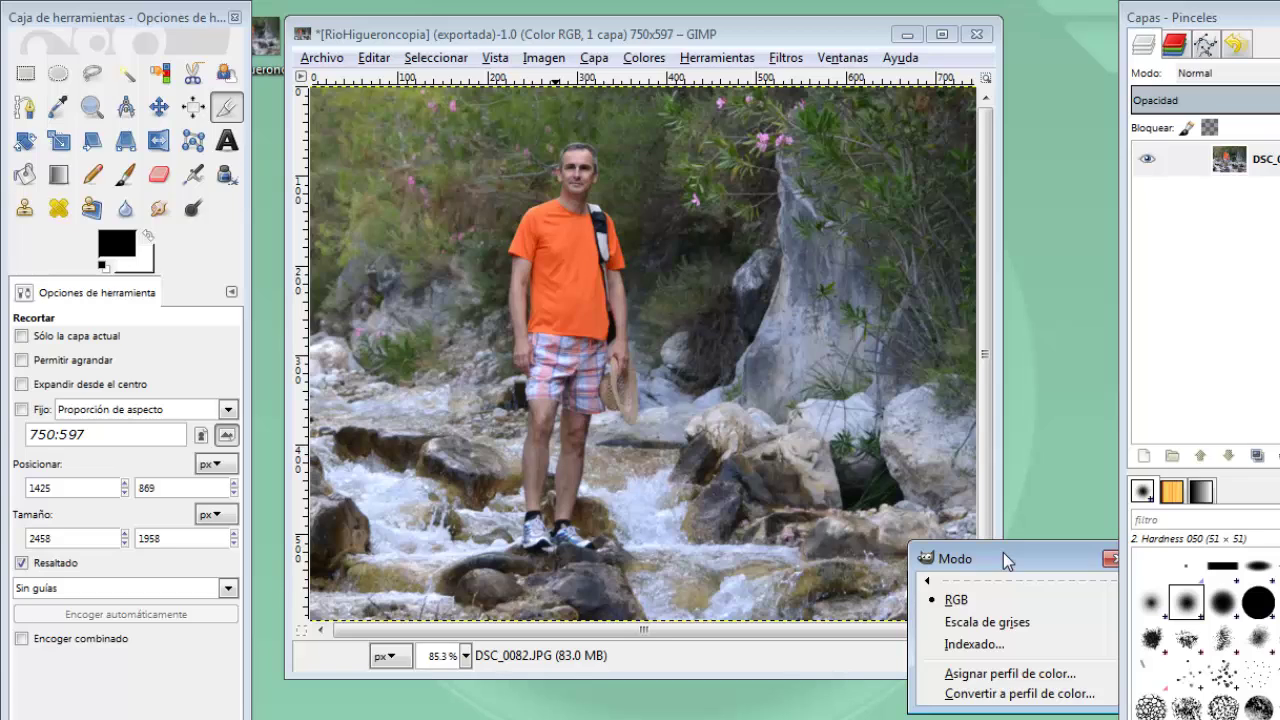
left_click(975, 644)
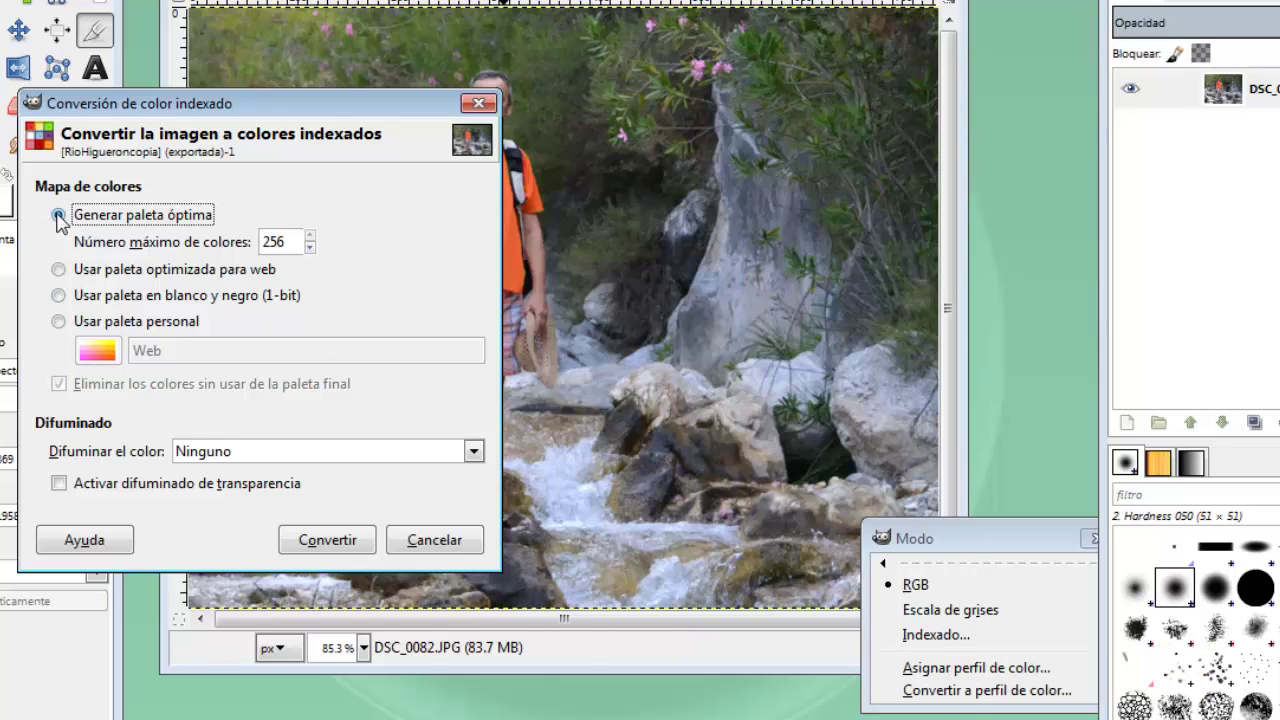
left_click(355, 541)
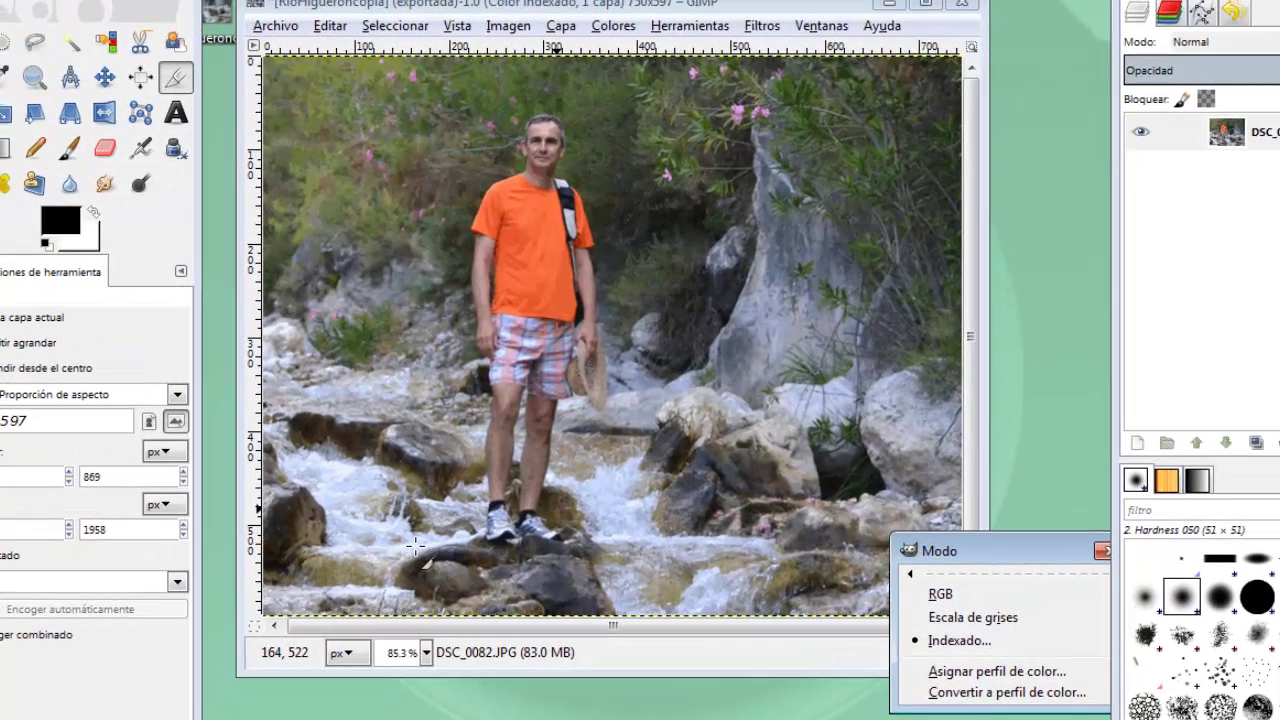
left_click(48, 76)
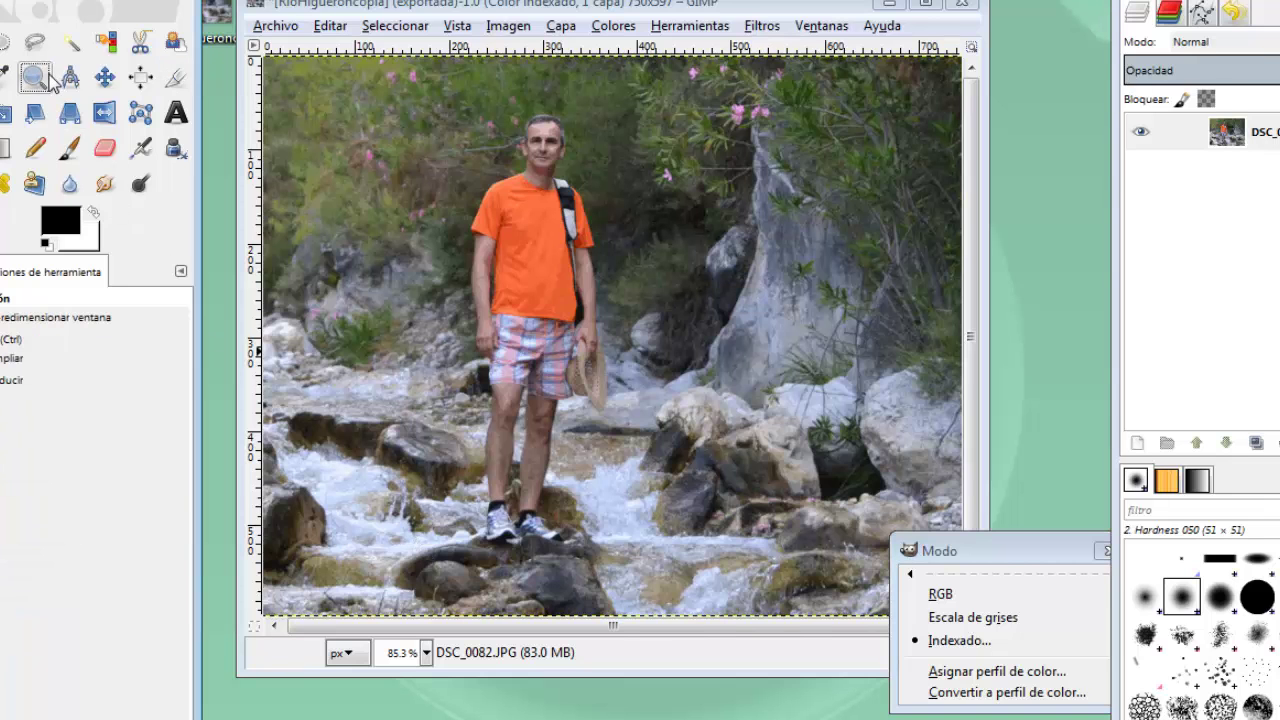
left_click(548, 155)
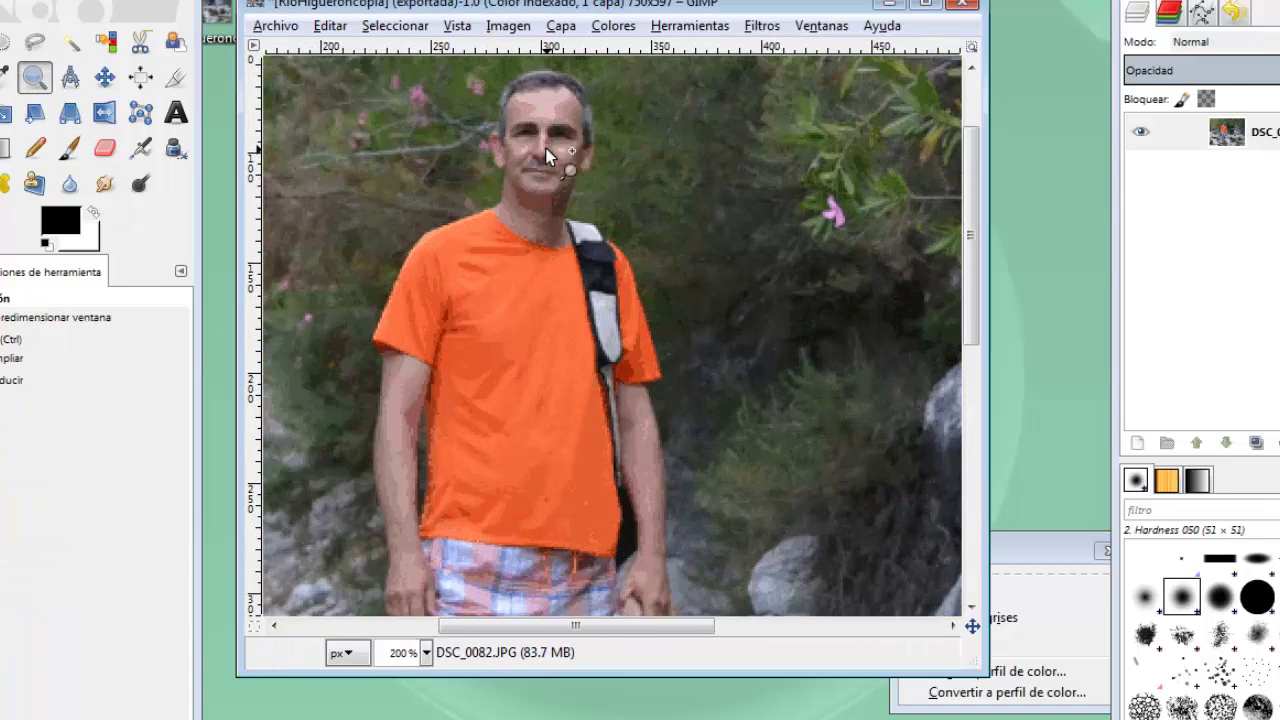
left_click(548, 155)
left_click(548, 155)
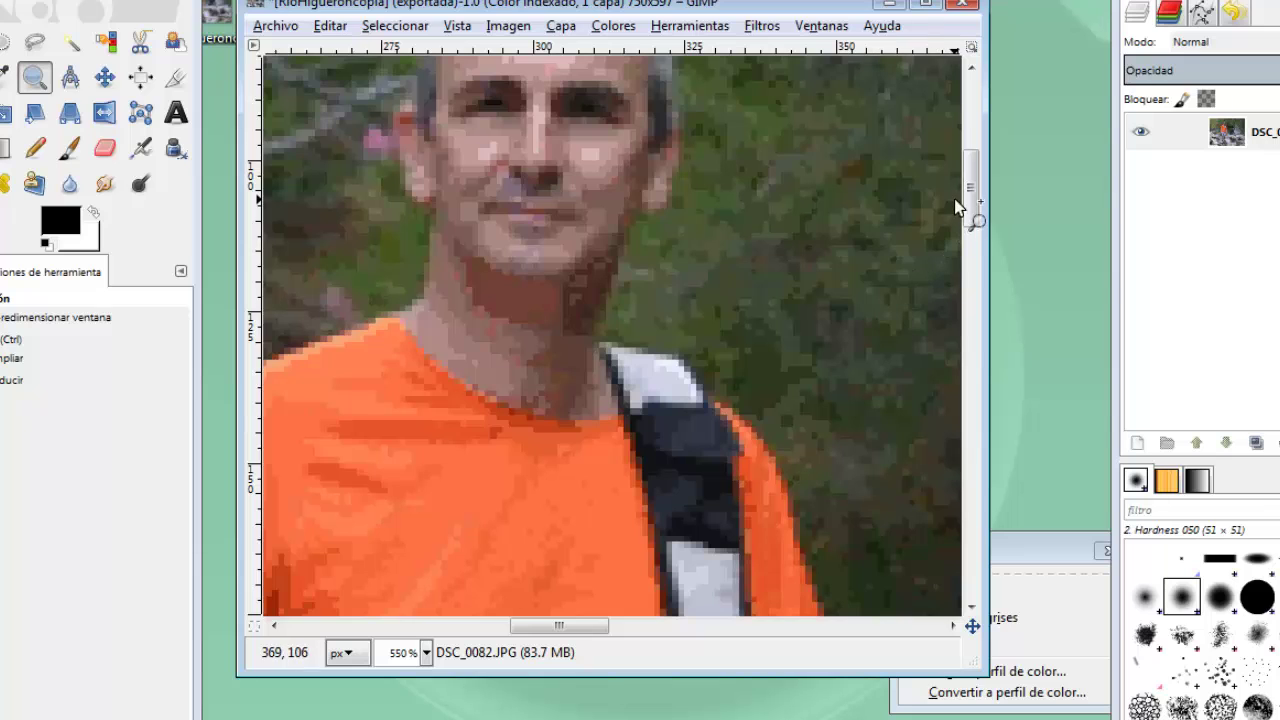
left_click_drag(970, 198, 973, 160)
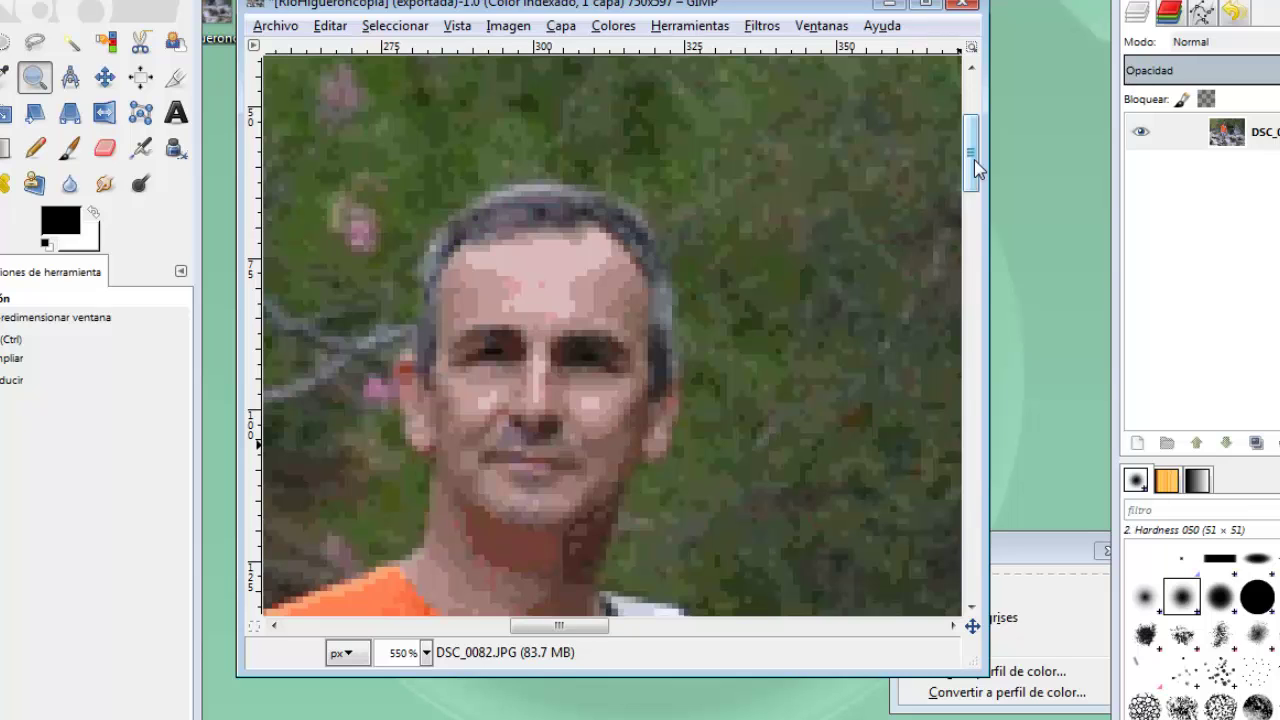
key("ctrl+z")
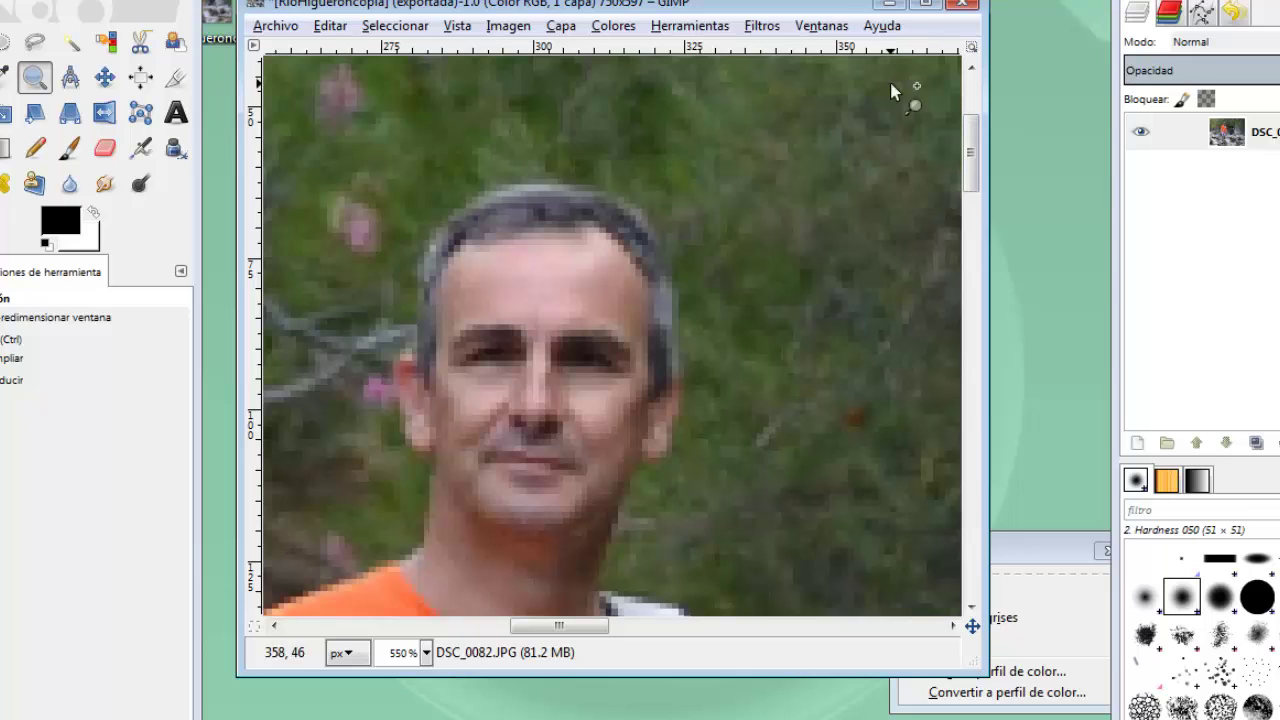
left_click(457, 28)
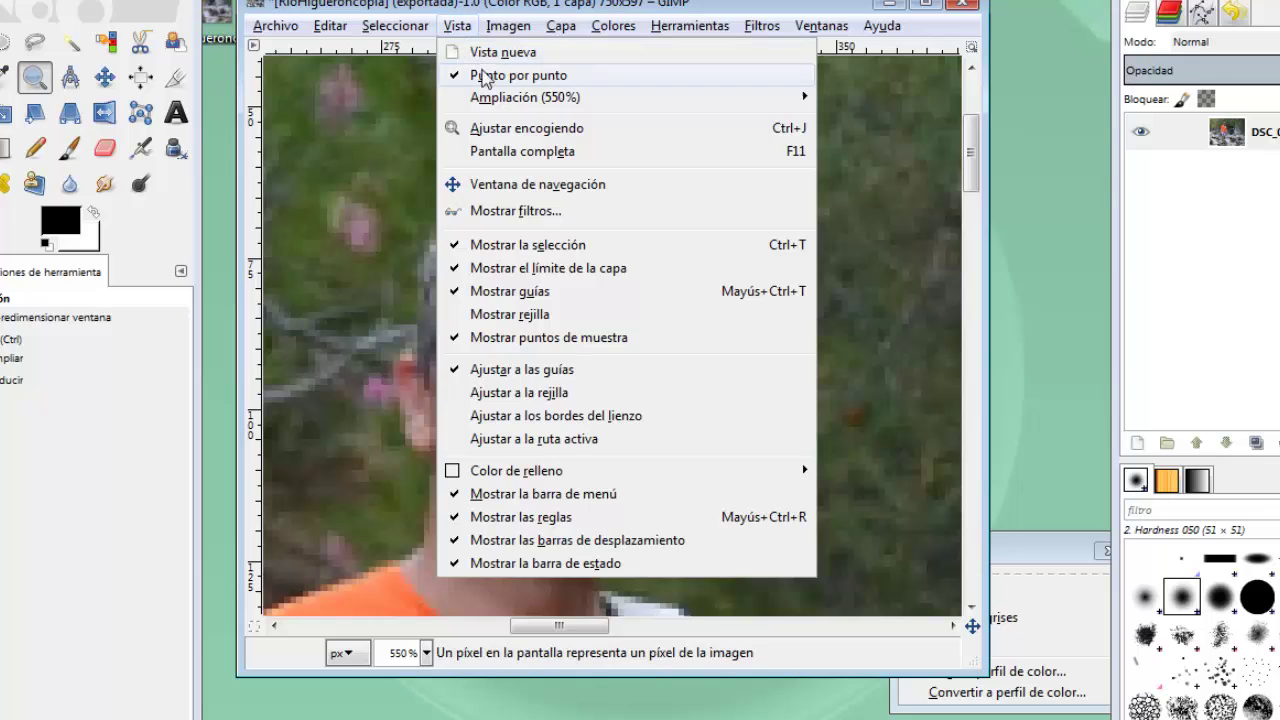
mouse_move(525, 97)
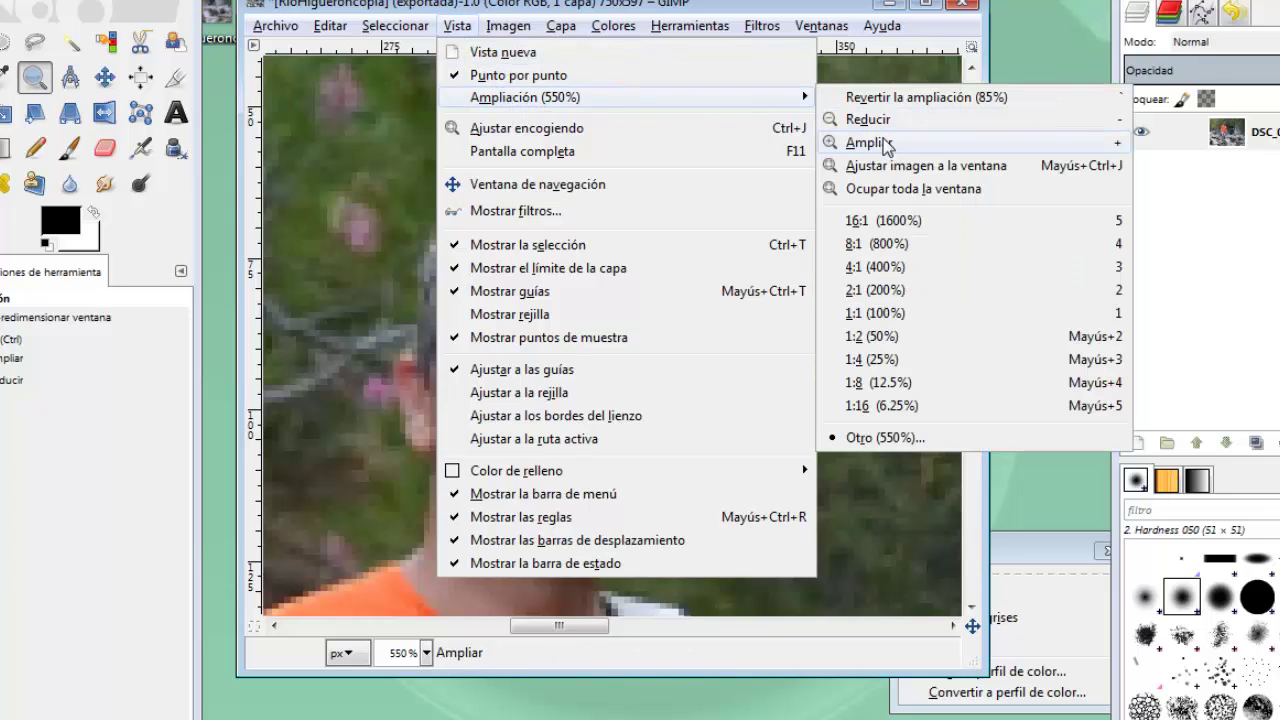
left_click(884, 316)
left_click_drag(969, 344, 973, 389)
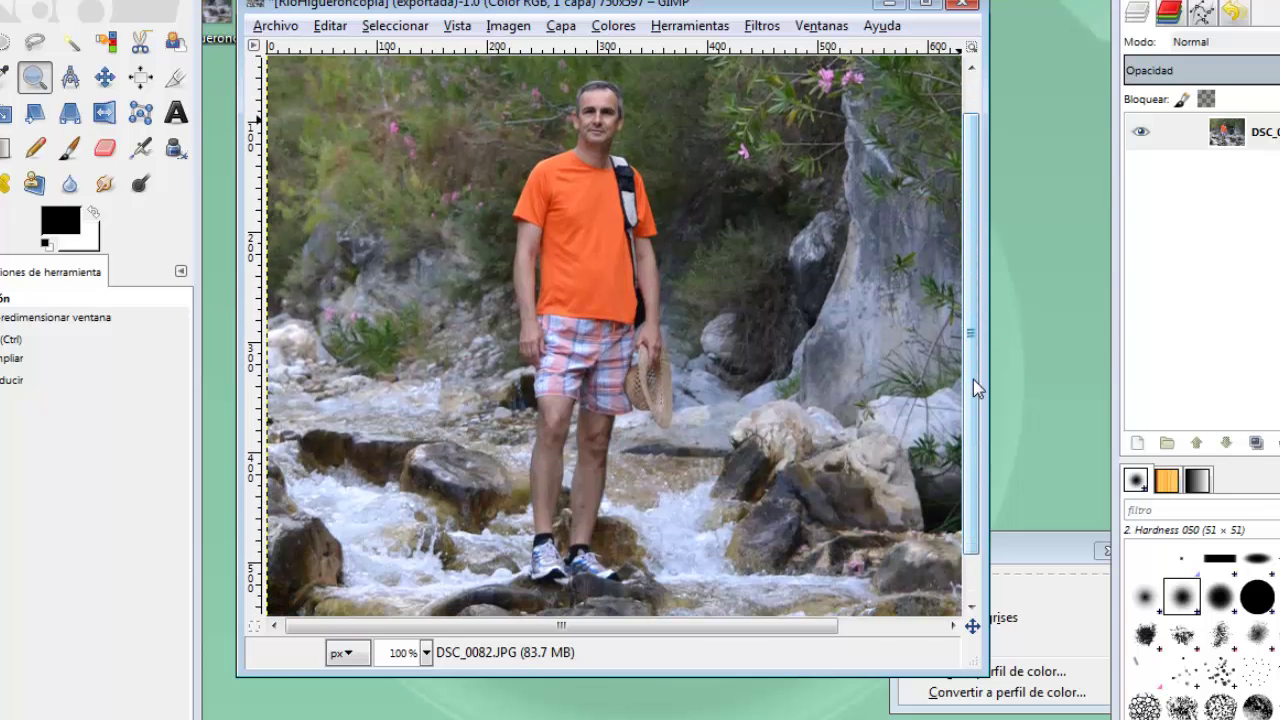
left_click(1056, 550)
left_click(970, 641)
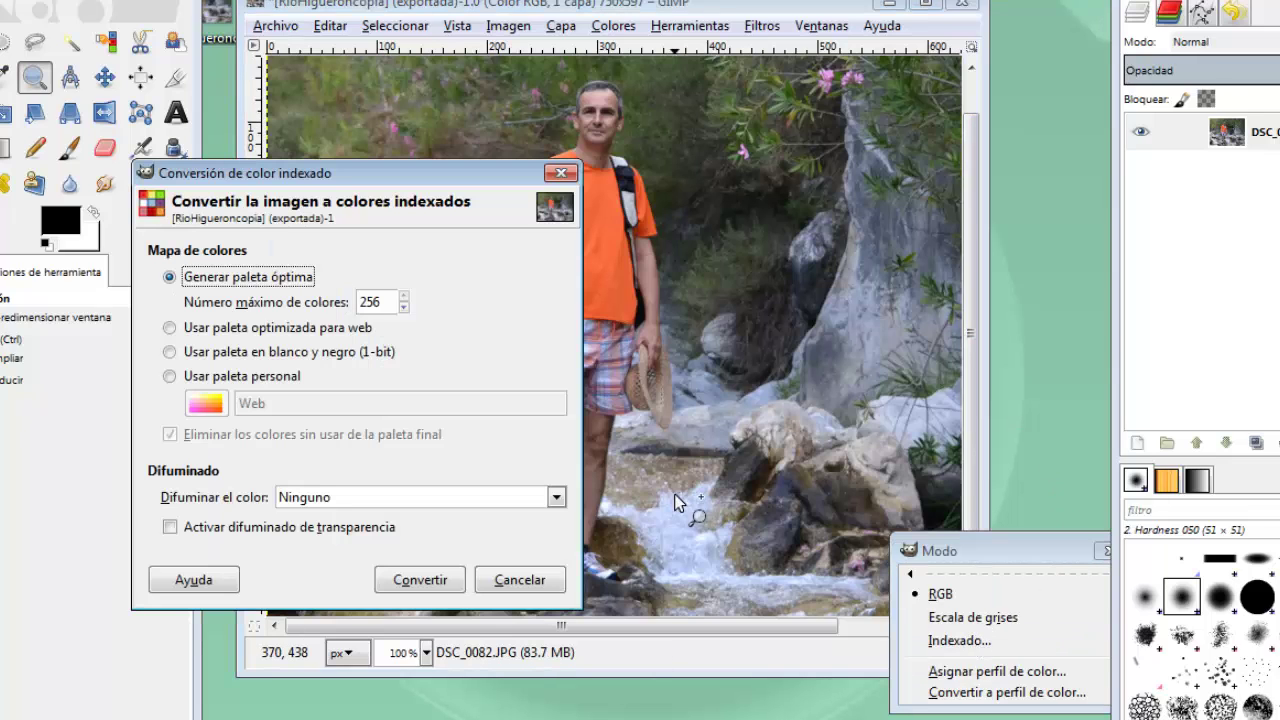
left_click(208, 352)
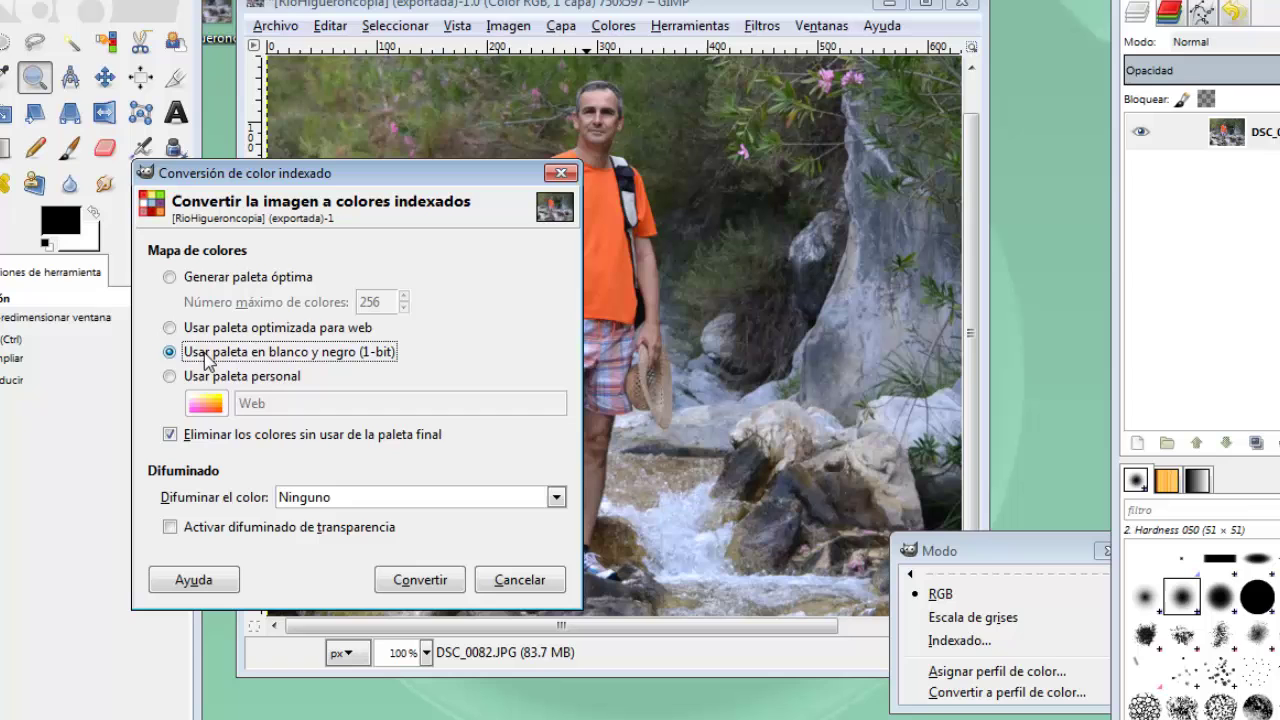
left_click(450, 594)
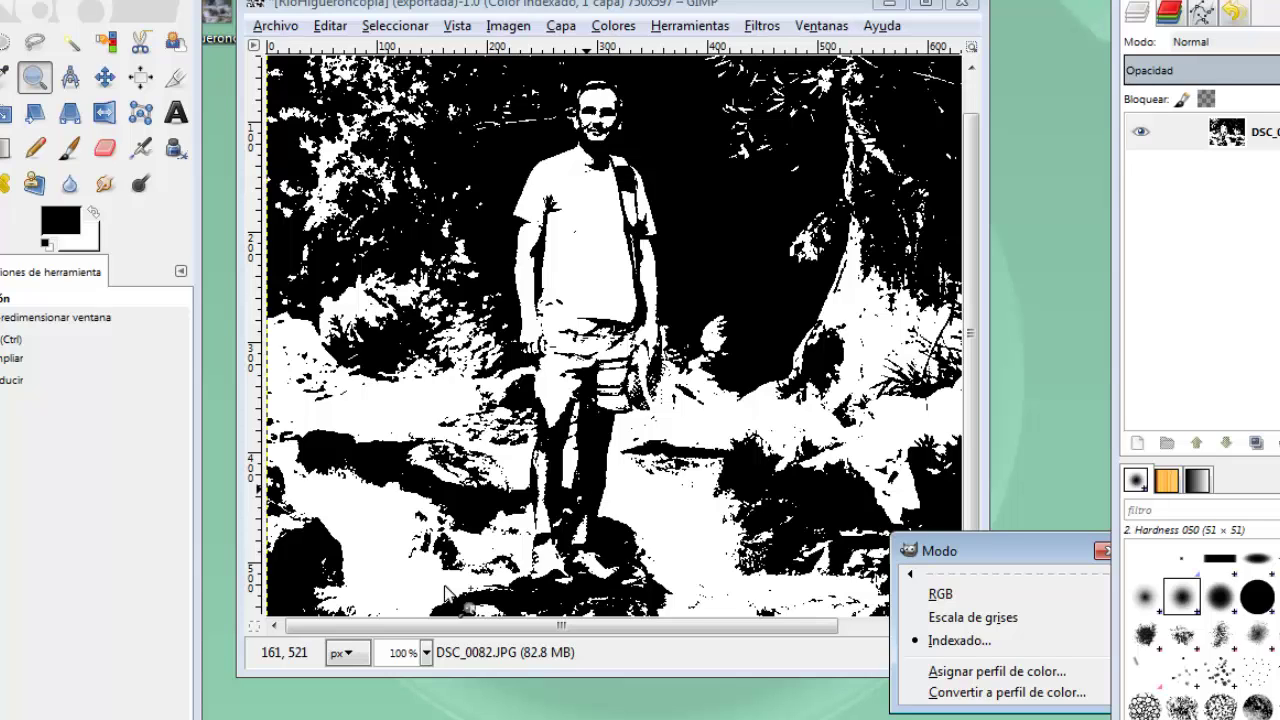
left_click(530, 8)
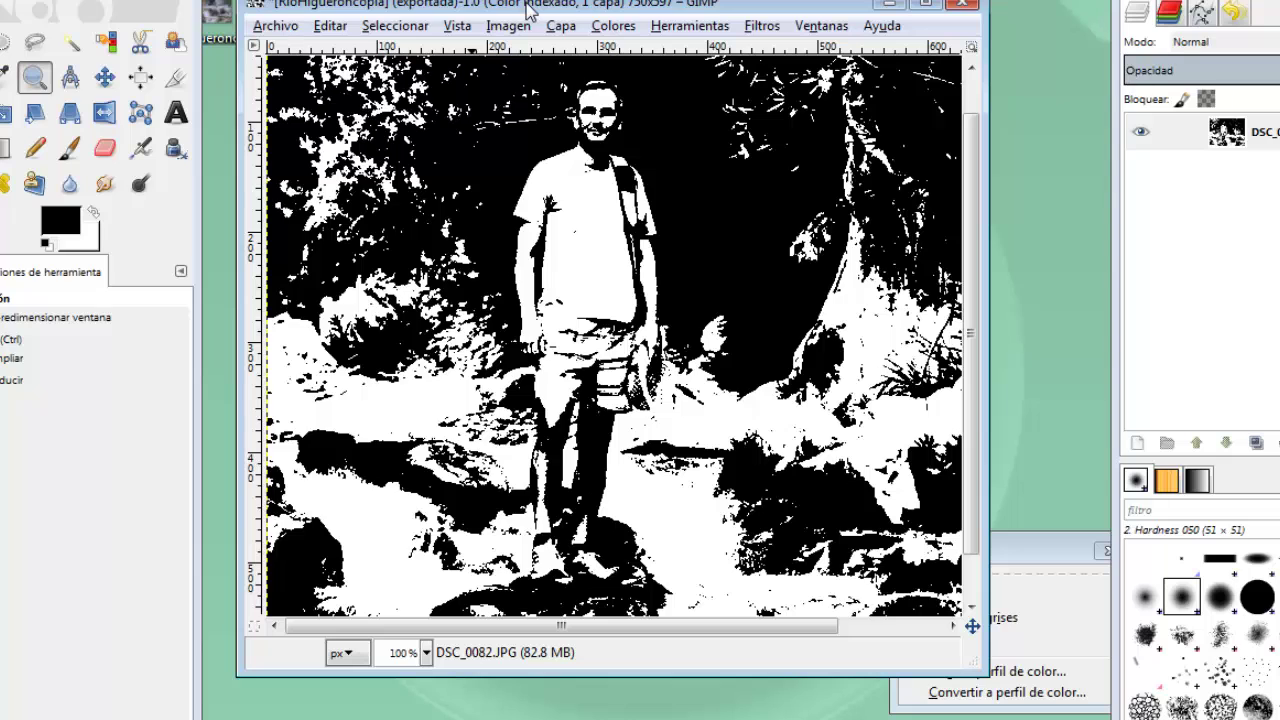
key("ctrl+z")
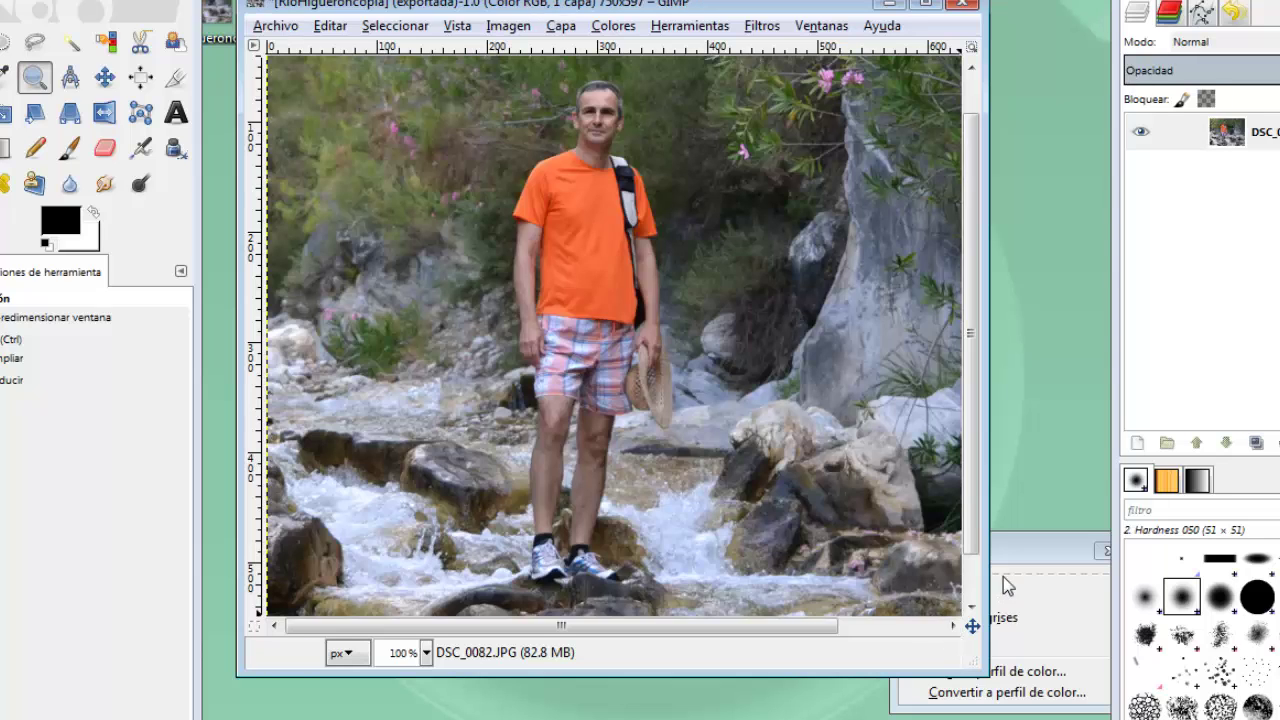
- Convert to Indexed with the 1-bit black-and-white palette and Floyd-Steinberg (reduced color bleeding) dithering
left_click(1017, 560)
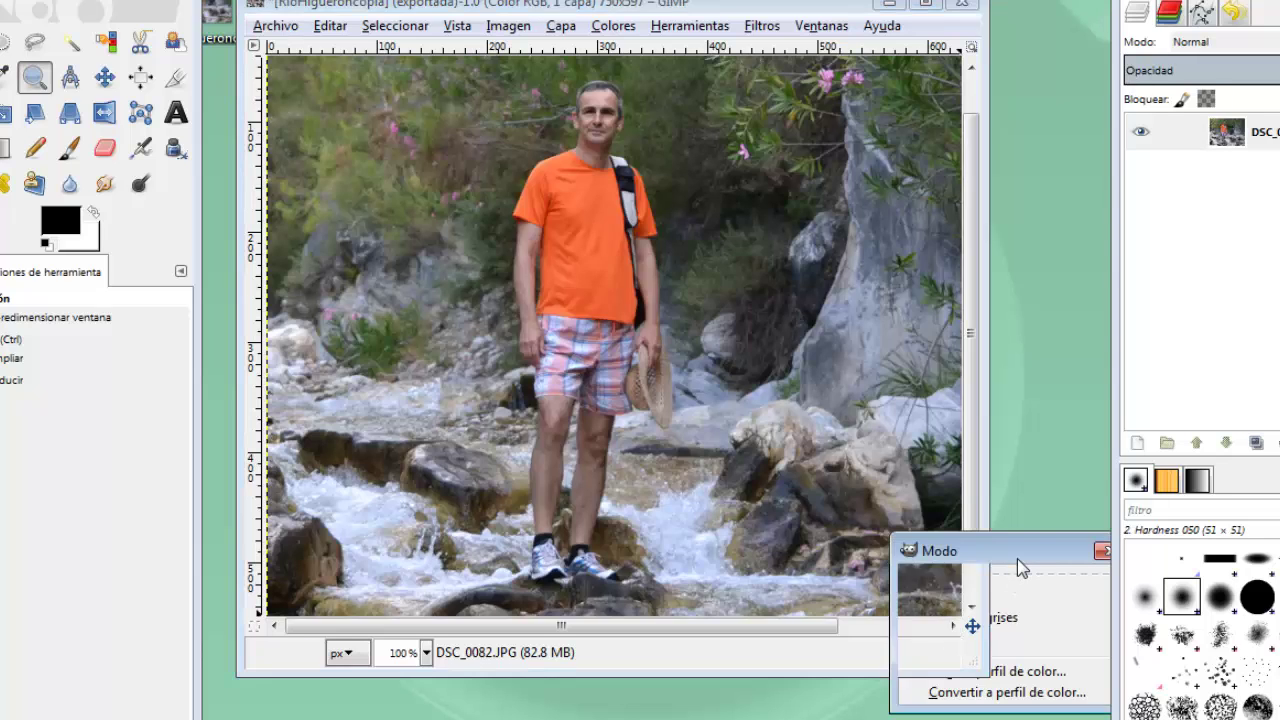
left_click(977, 644)
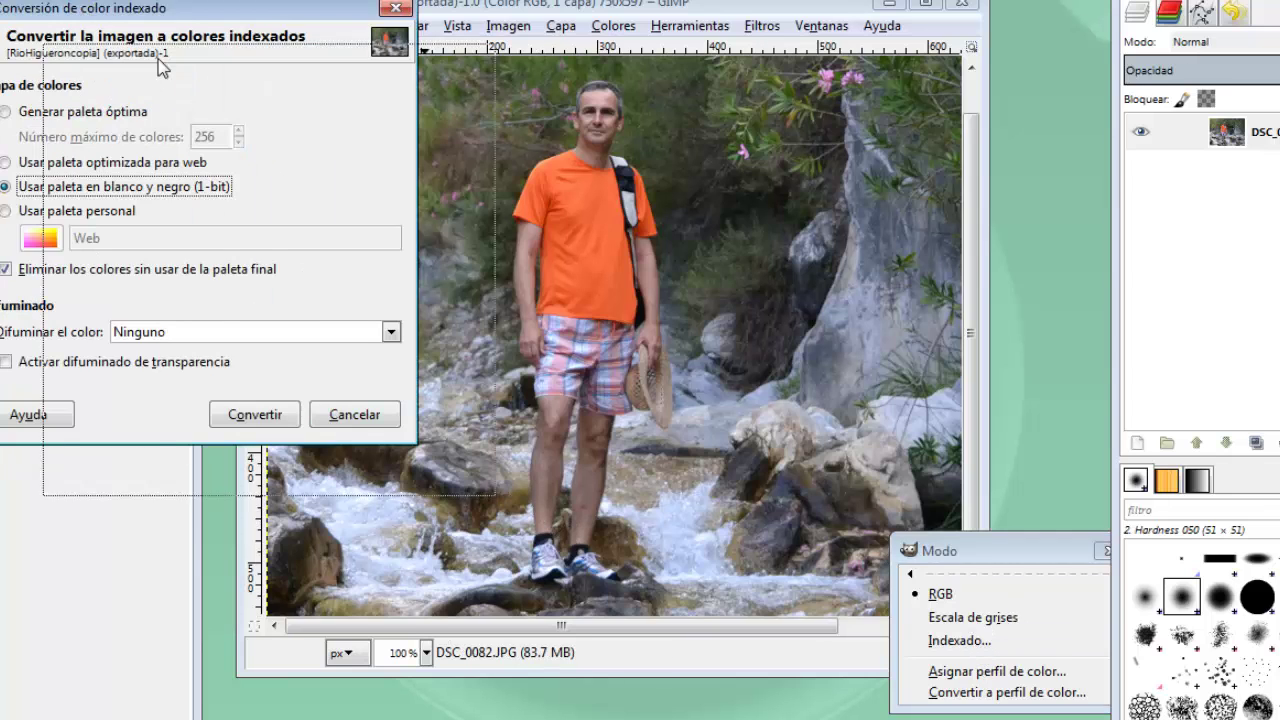
left_click_drag(85, 15, 321, 168)
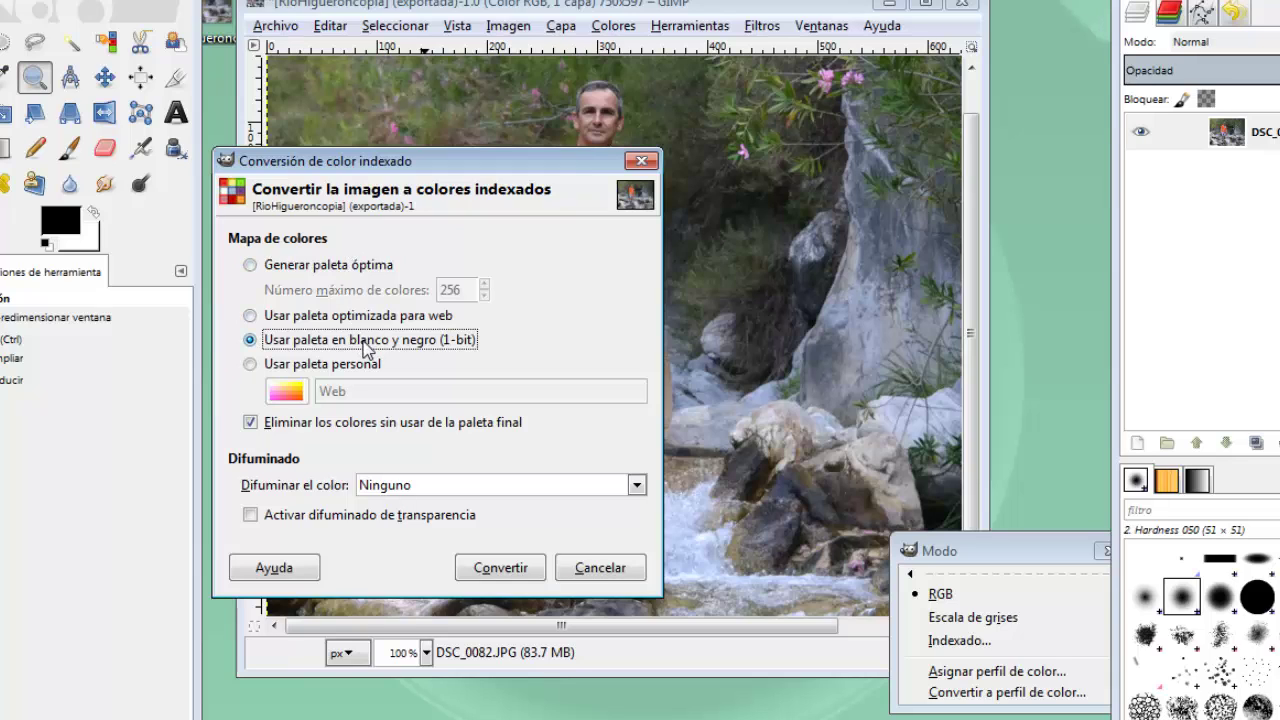
left_click(431, 488)
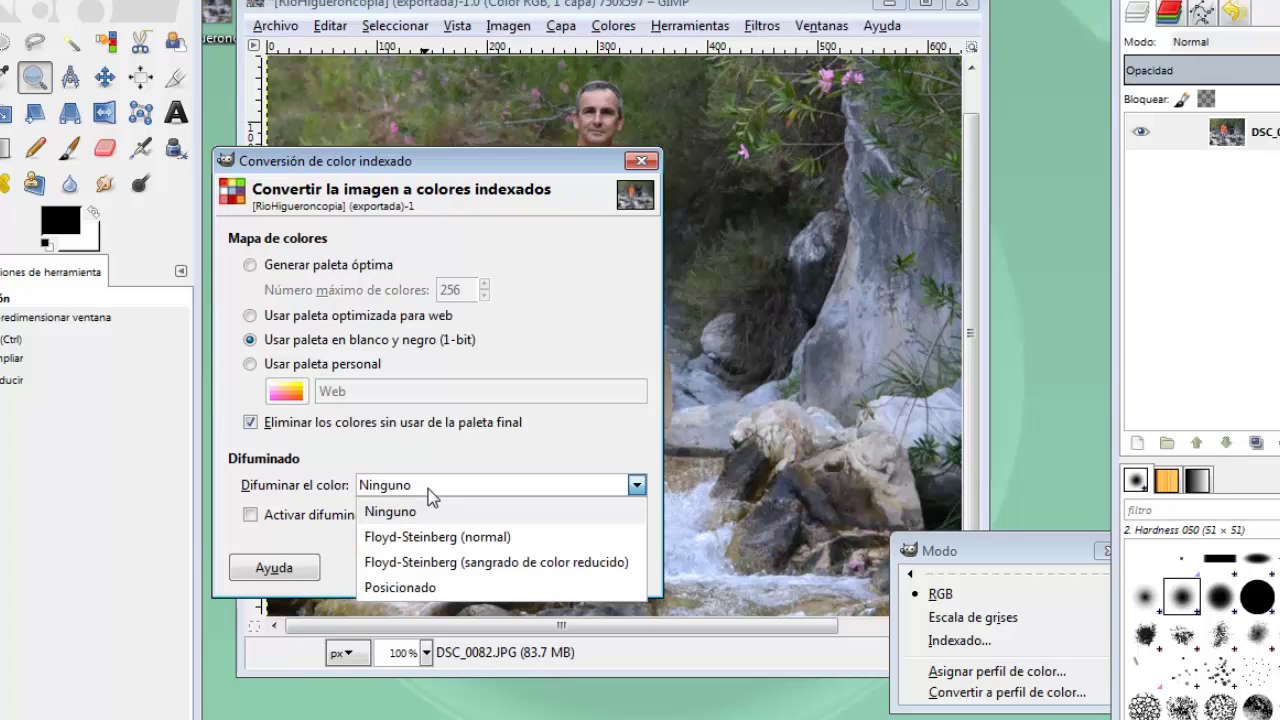
left_click(439, 571)
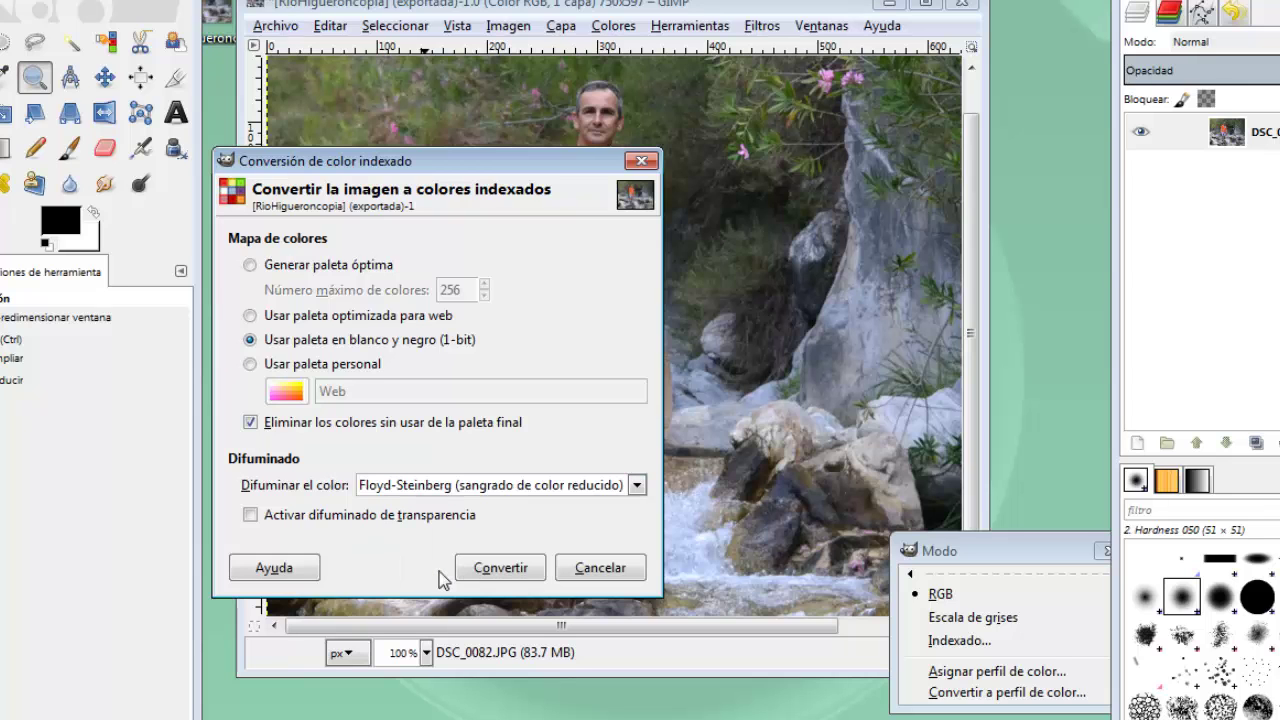
left_click(492, 568)
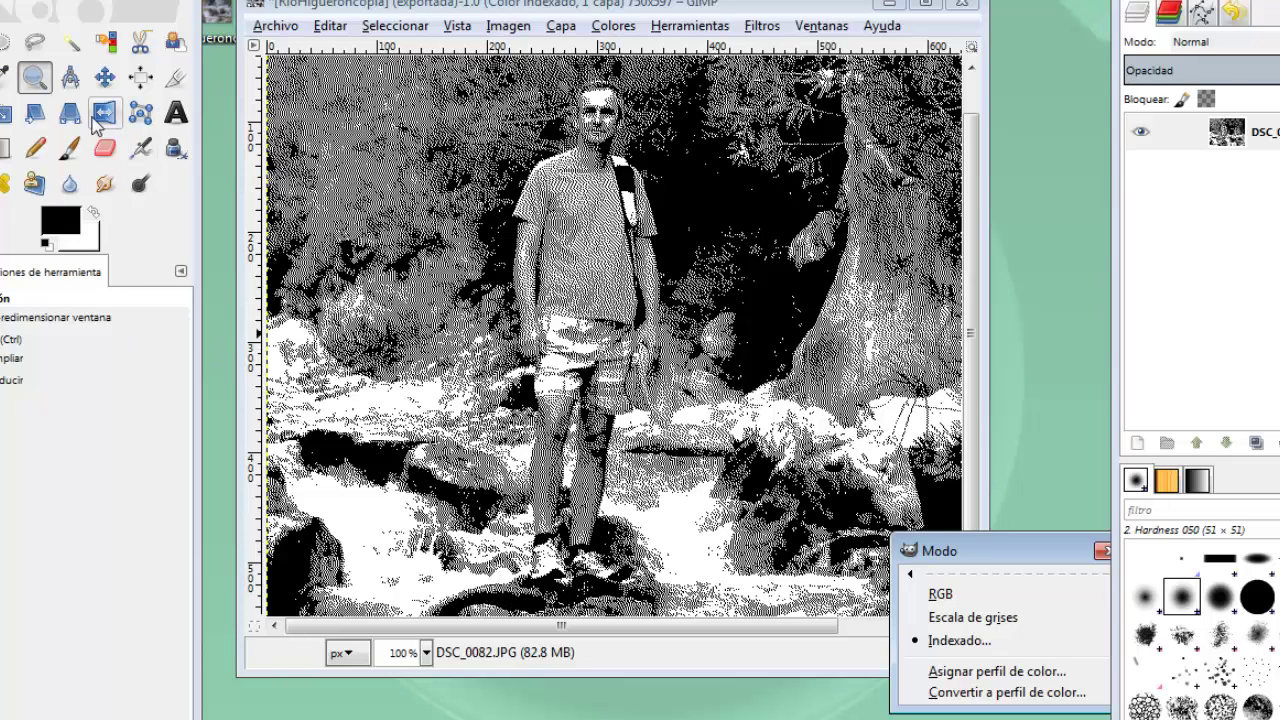
- Zoom to 400% on the man's face to inspect the dither pattern
left_click(594, 130)
left_click(594, 130)
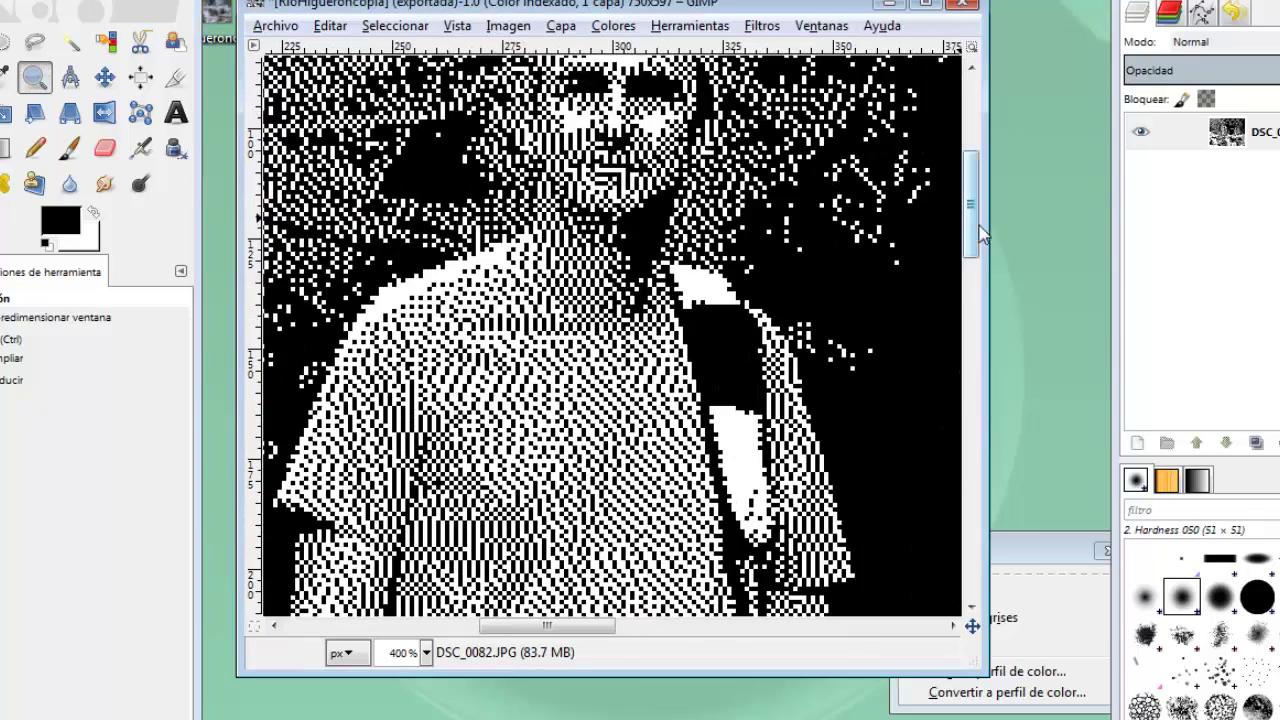
left_click_drag(977, 234, 968, 170)
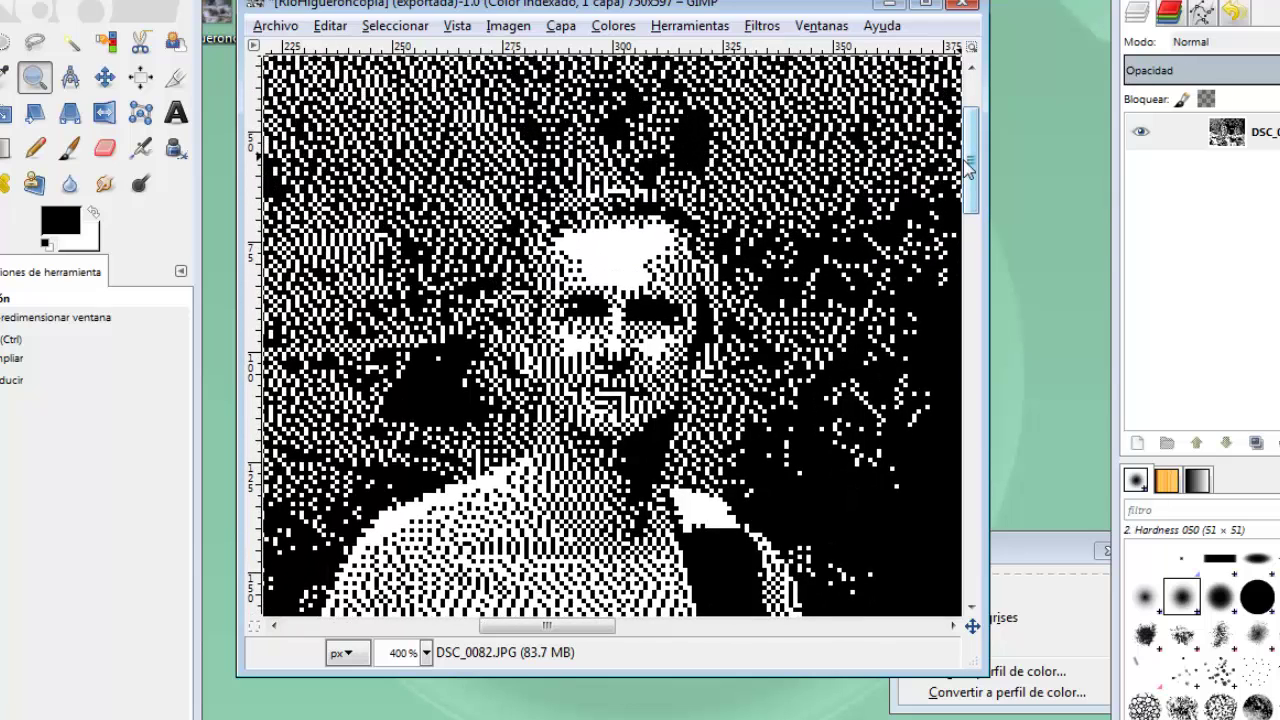
- Show the Channels tab and undo the indexed conversion back to RGB
left_click(1172, 13)
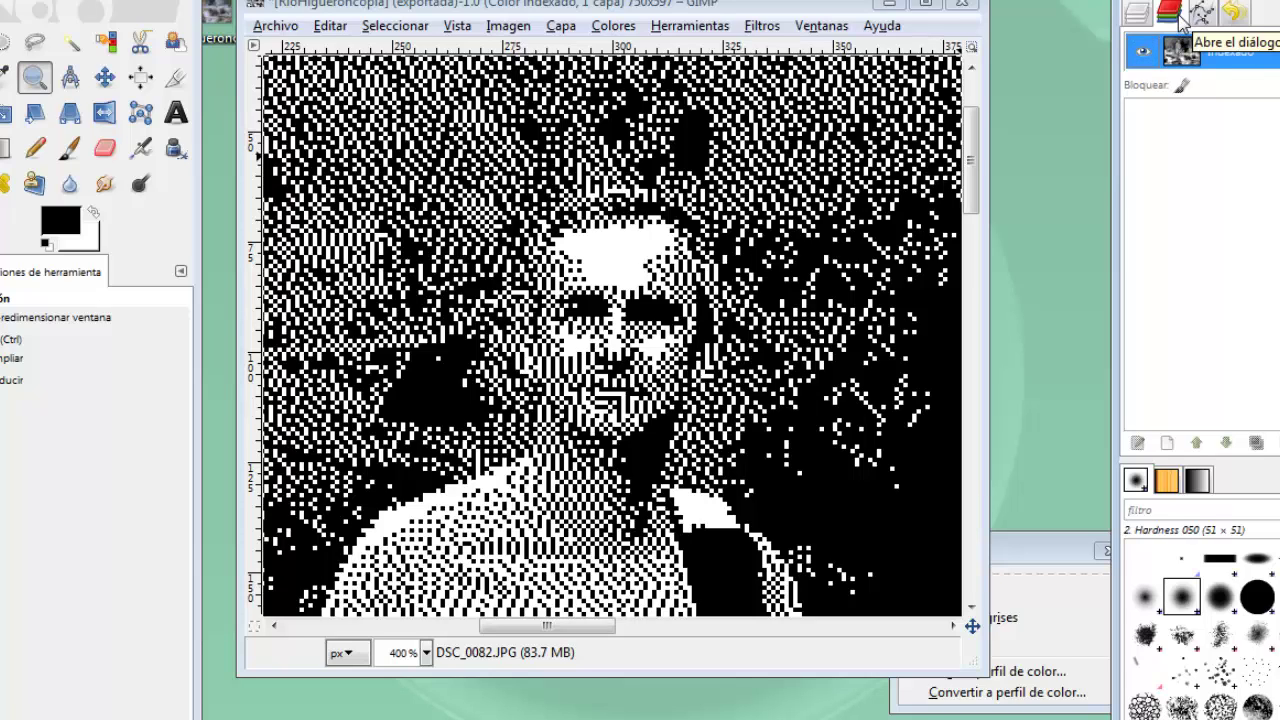
left_click(731, 8)
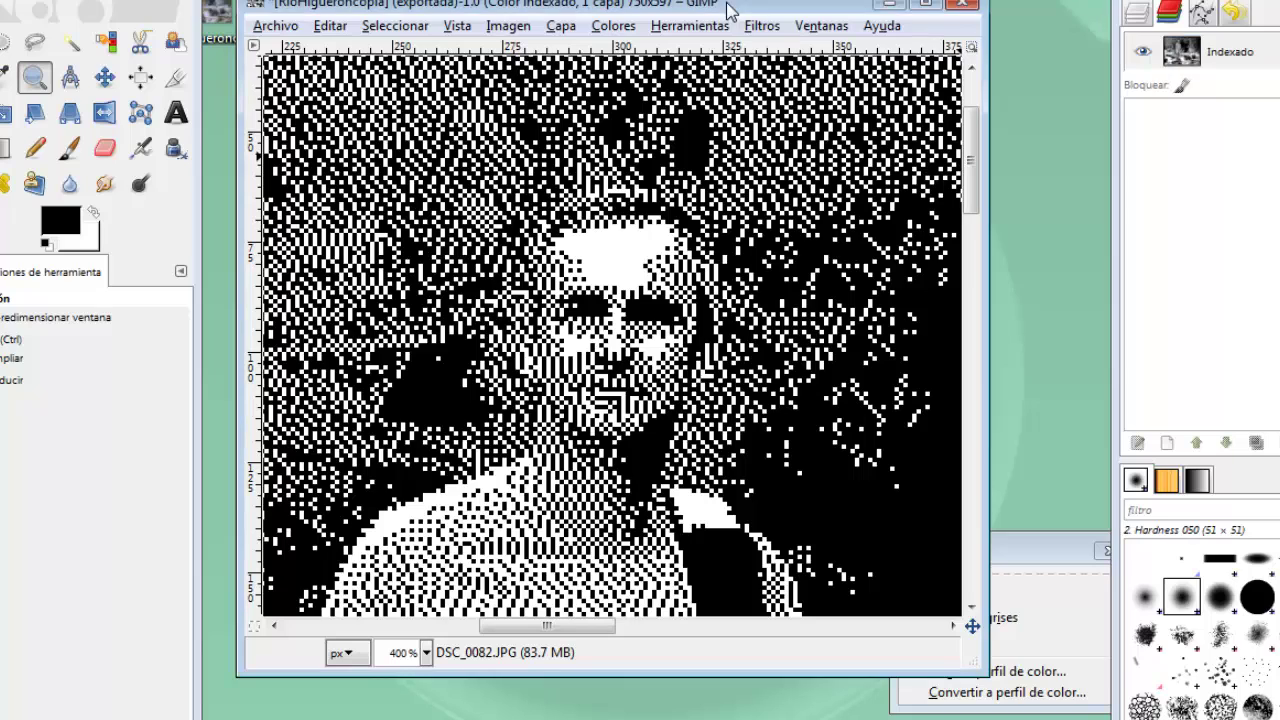
key("ctrl+z")
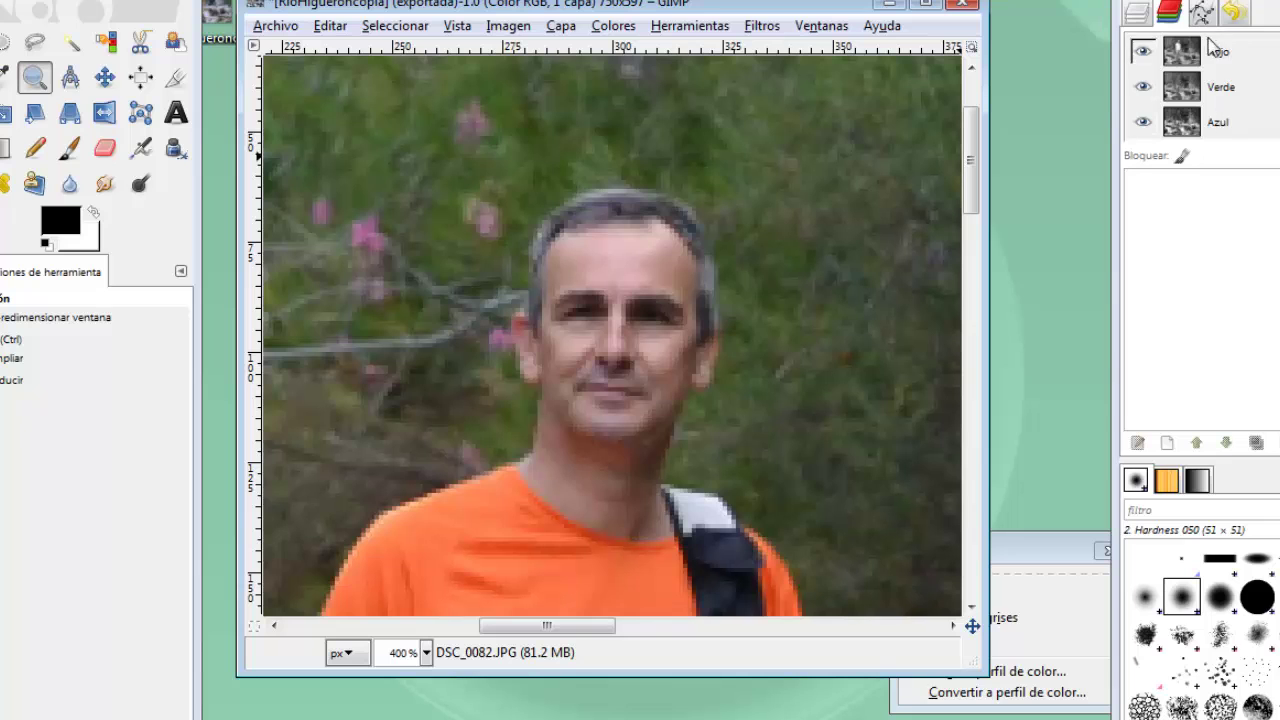
- Hide and restore the red, green and blue channels in turn, then return to Layers
left_click(1145, 52)
left_click(1145, 52)
left_click(1143, 87)
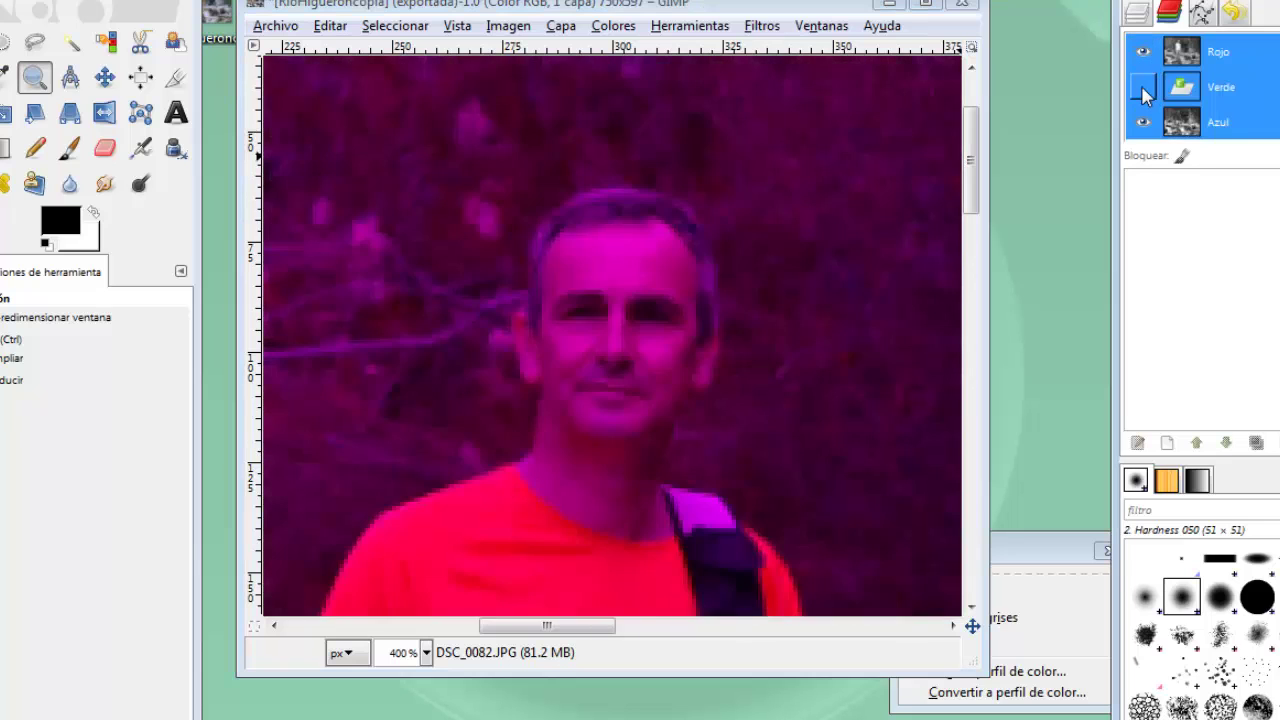
left_click(1143, 122)
left_click(1144, 122)
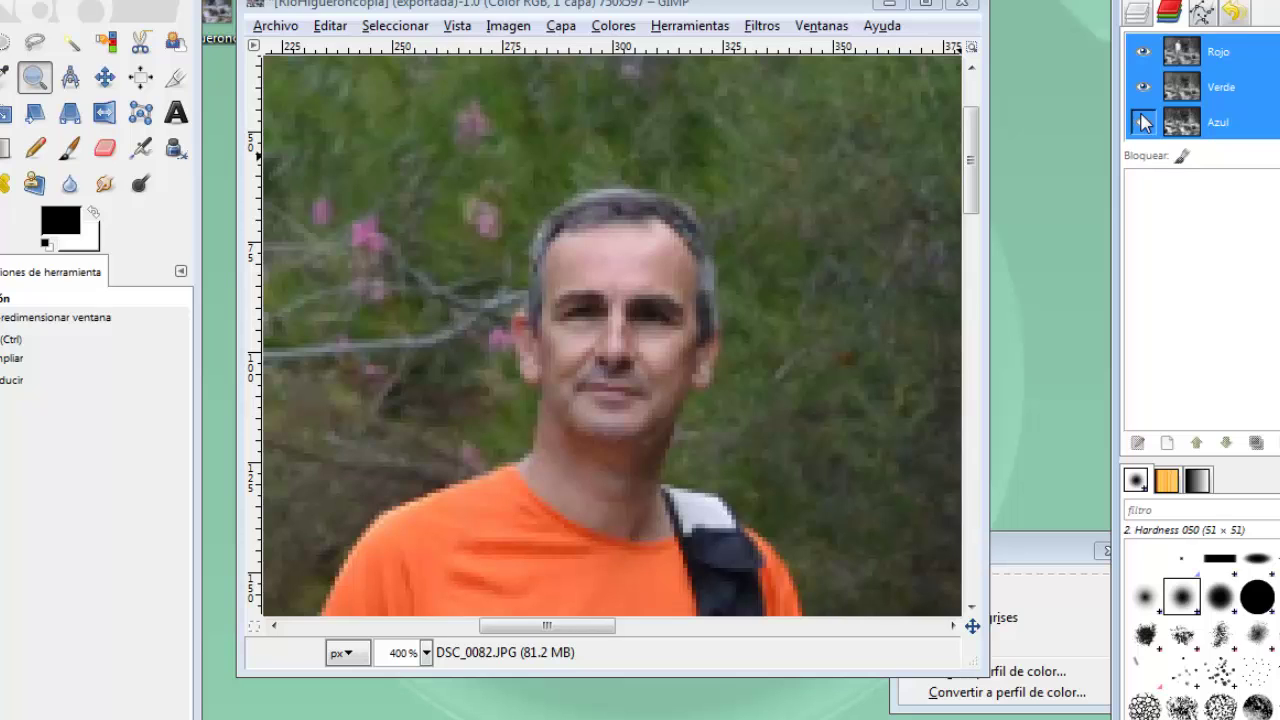
left_click(1140, 14)
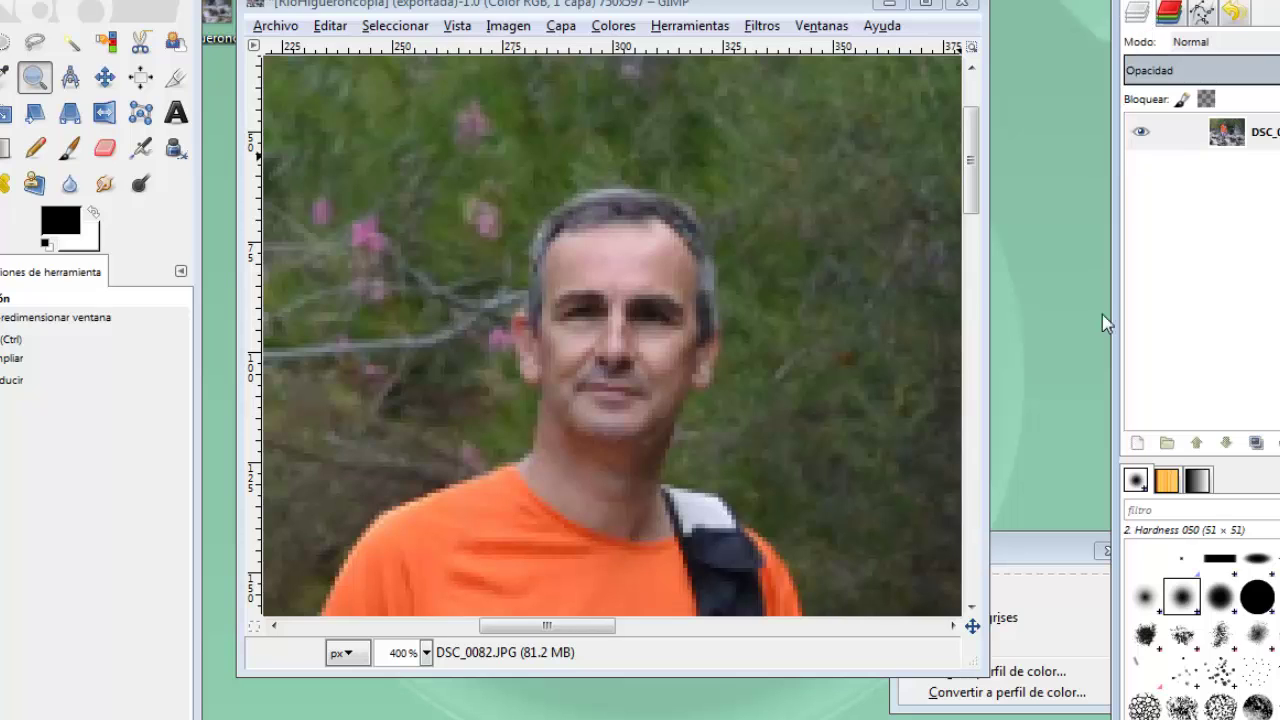
left_click(1079, 554)
- Convert the photo to indexed colour using the custom Caramel palette
left_click(958, 645)
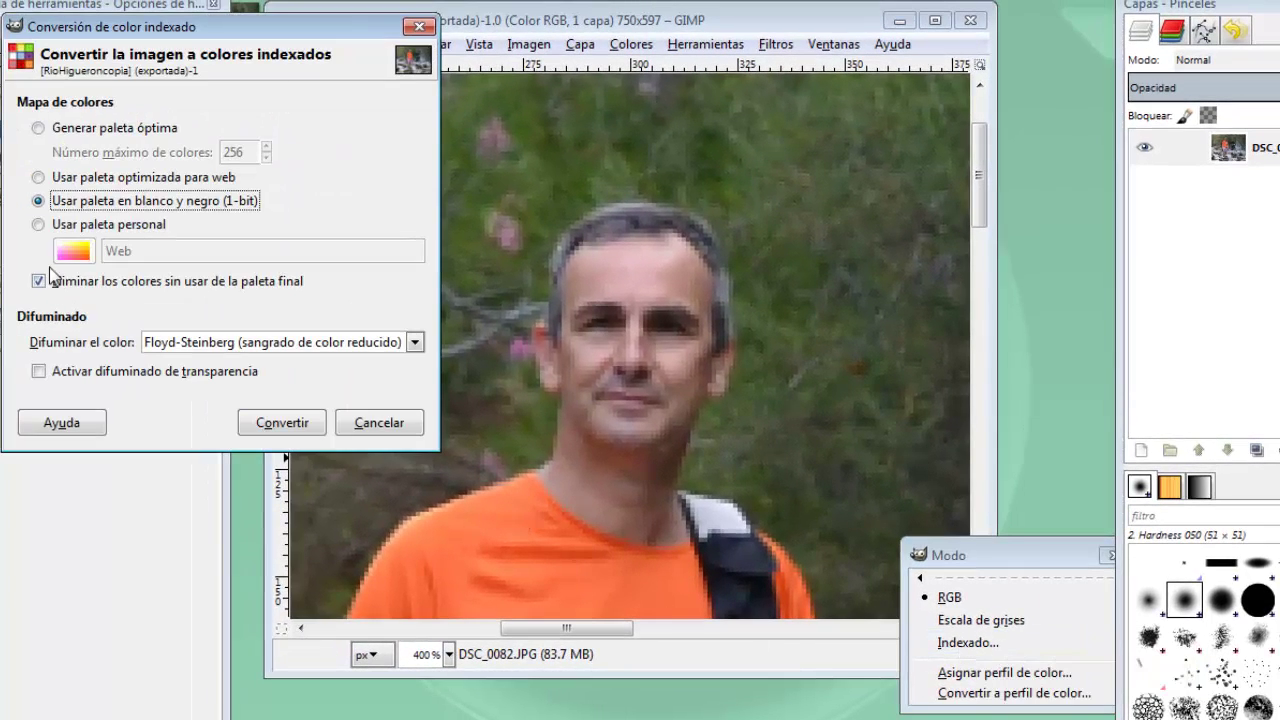
left_click(40, 226)
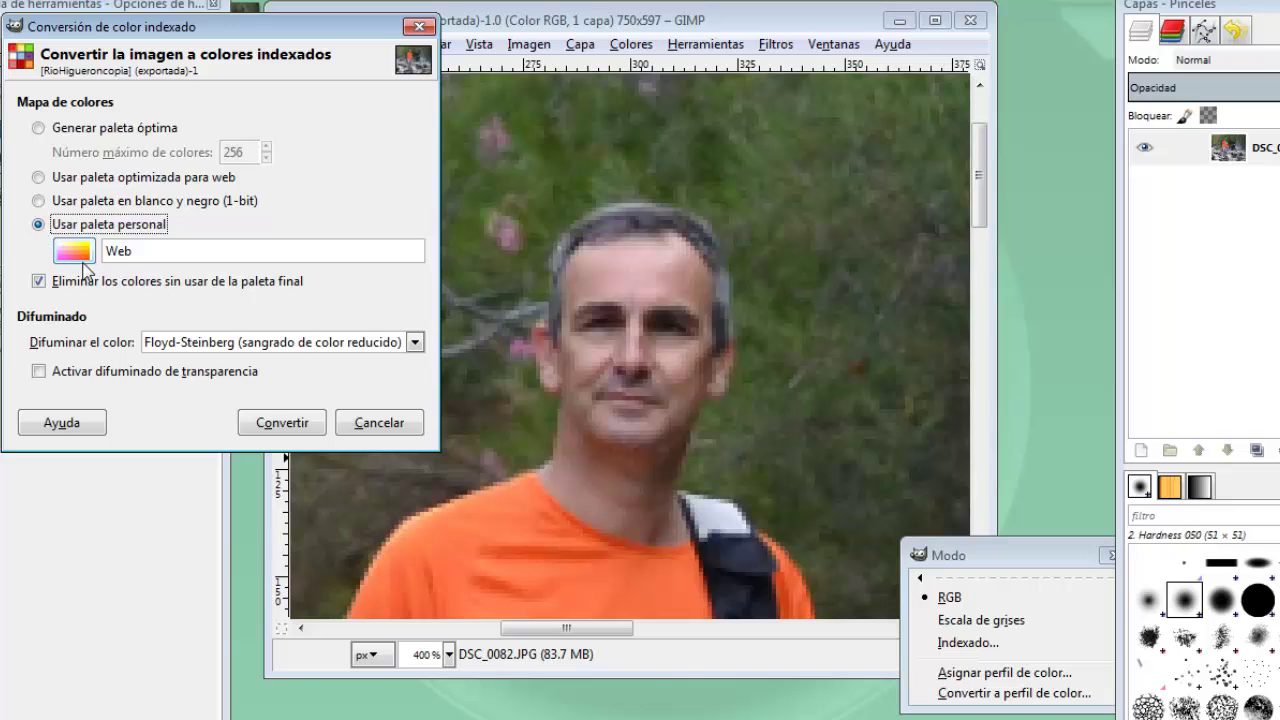
left_click(74, 251)
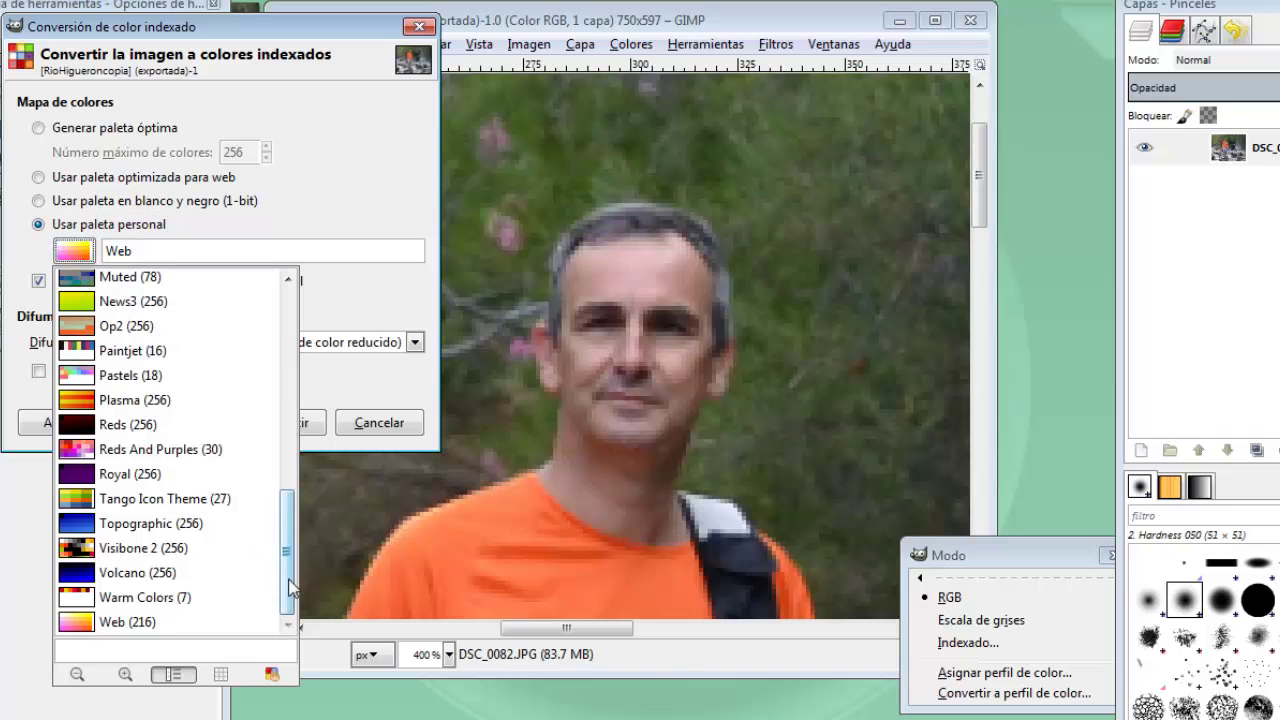
left_click_drag(292, 585, 303, 386)
left_click_drag(301, 381, 301, 381)
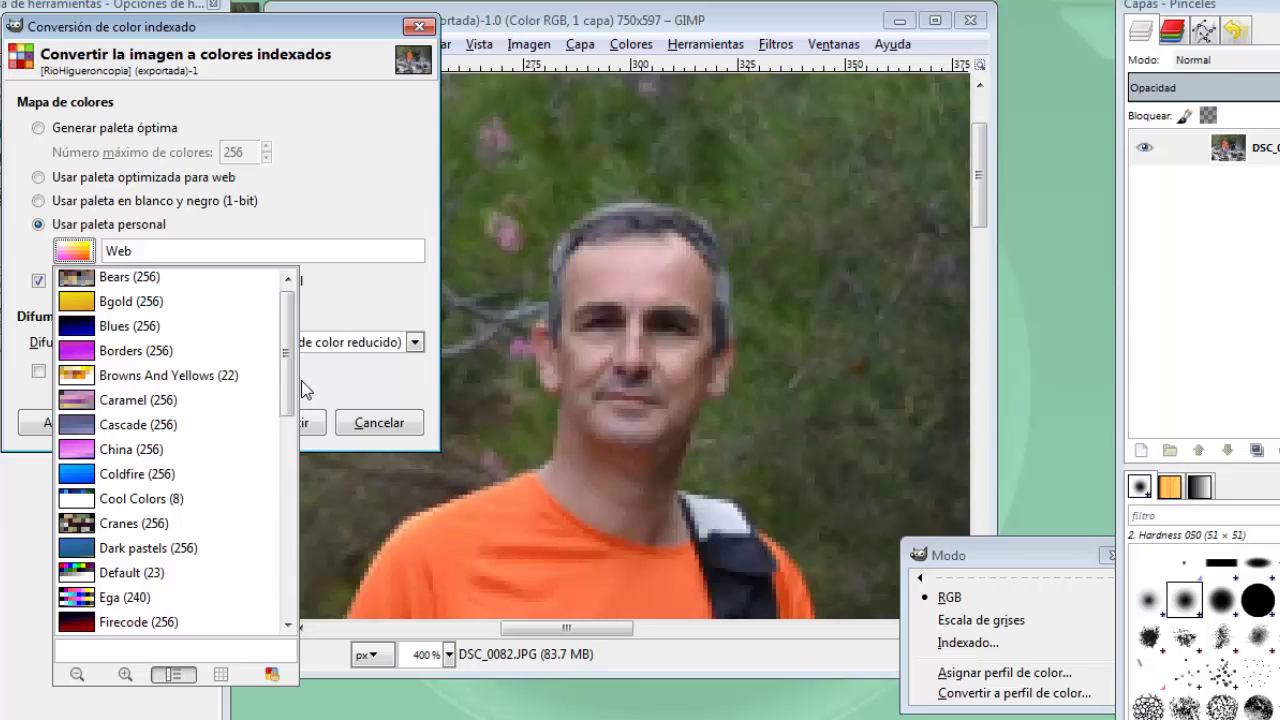
left_click(115, 403)
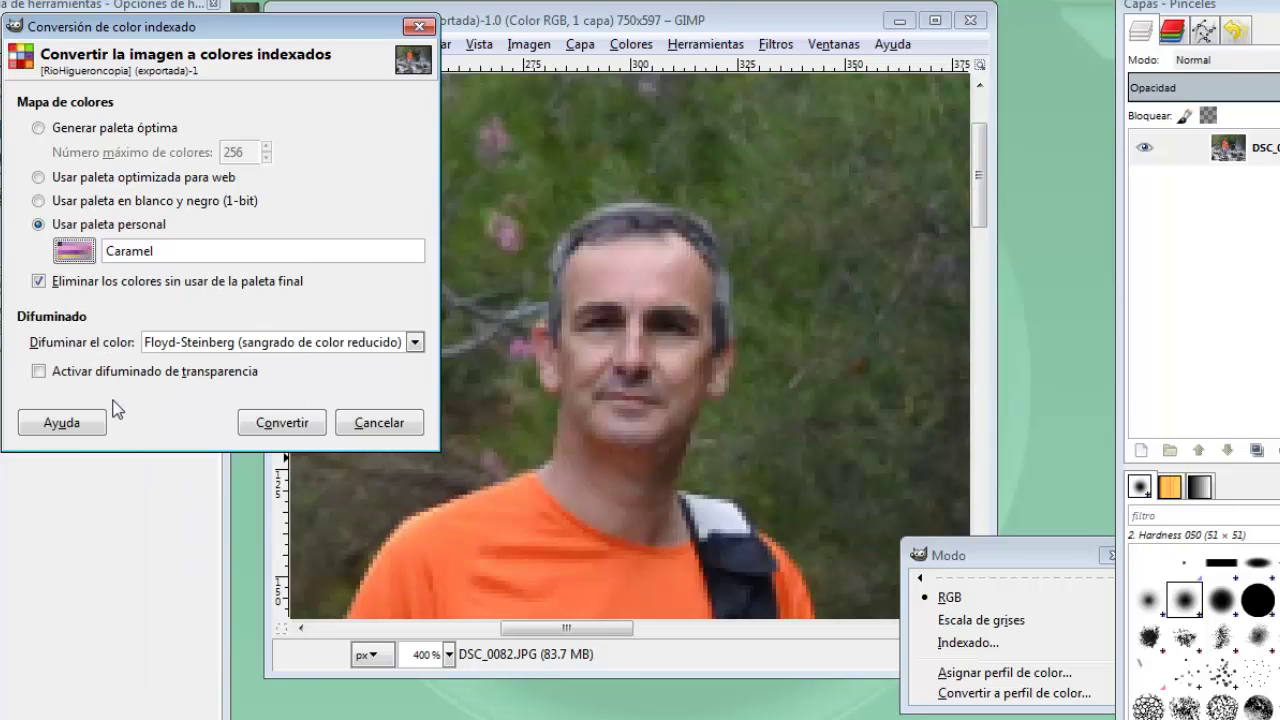
left_click(282, 423)
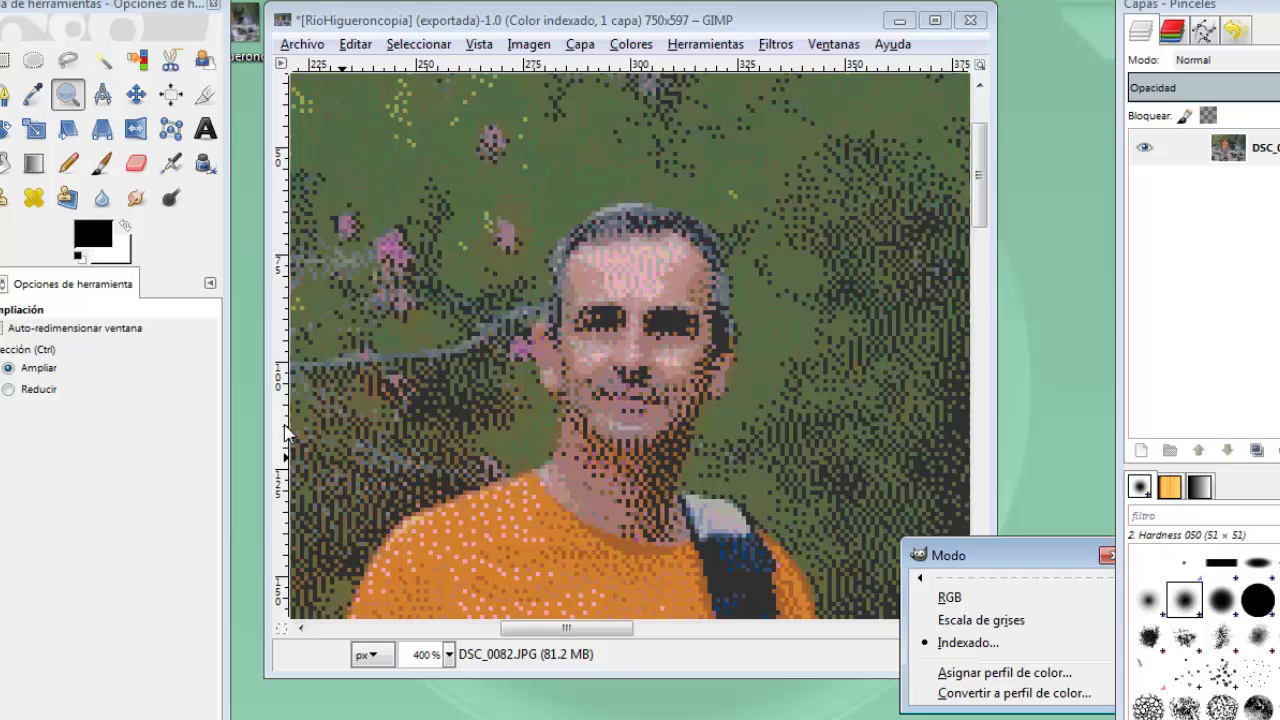
- View the result at 100% zoom, then undo the Caramel conversion
left_click(500, 22)
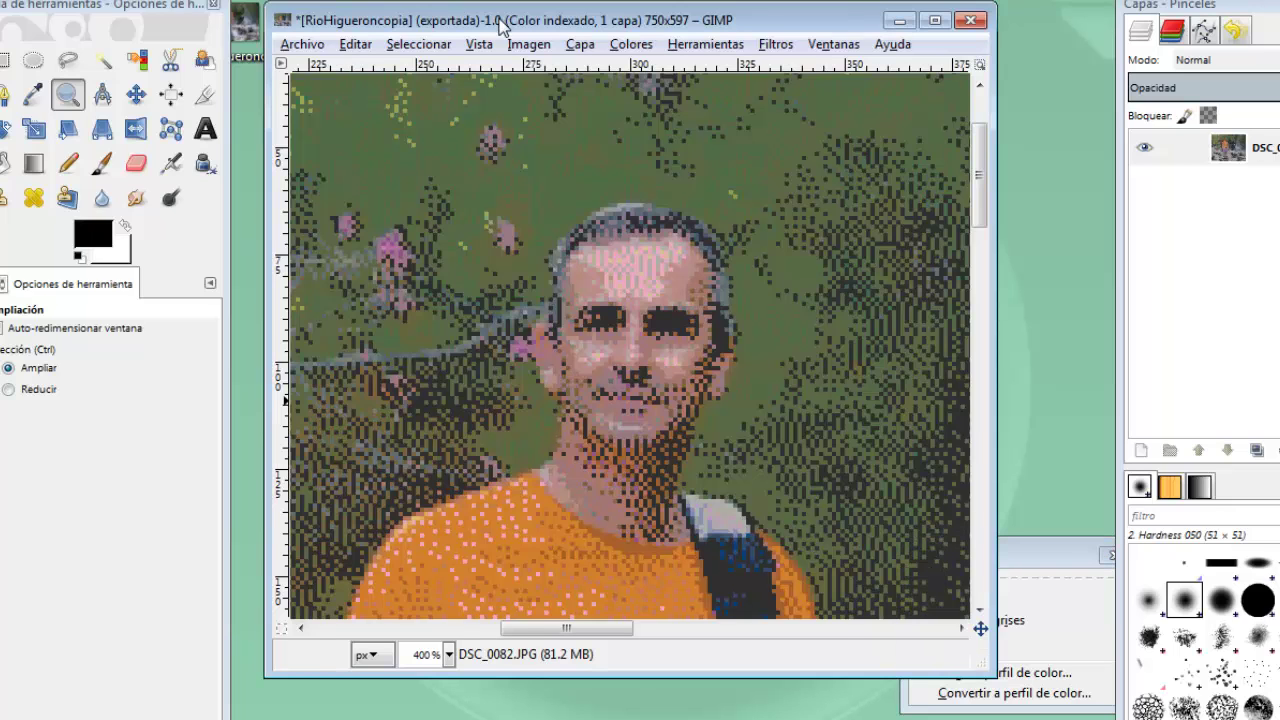
key("1")
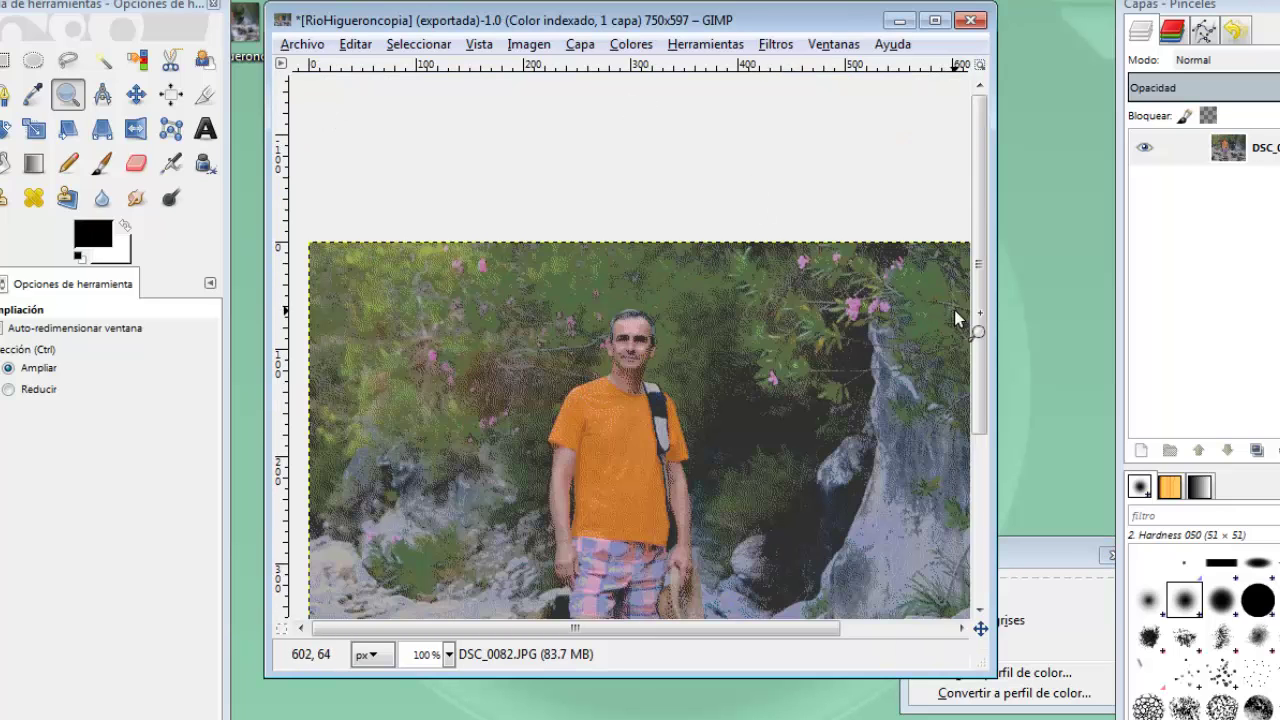
left_click_drag(977, 325, 978, 345)
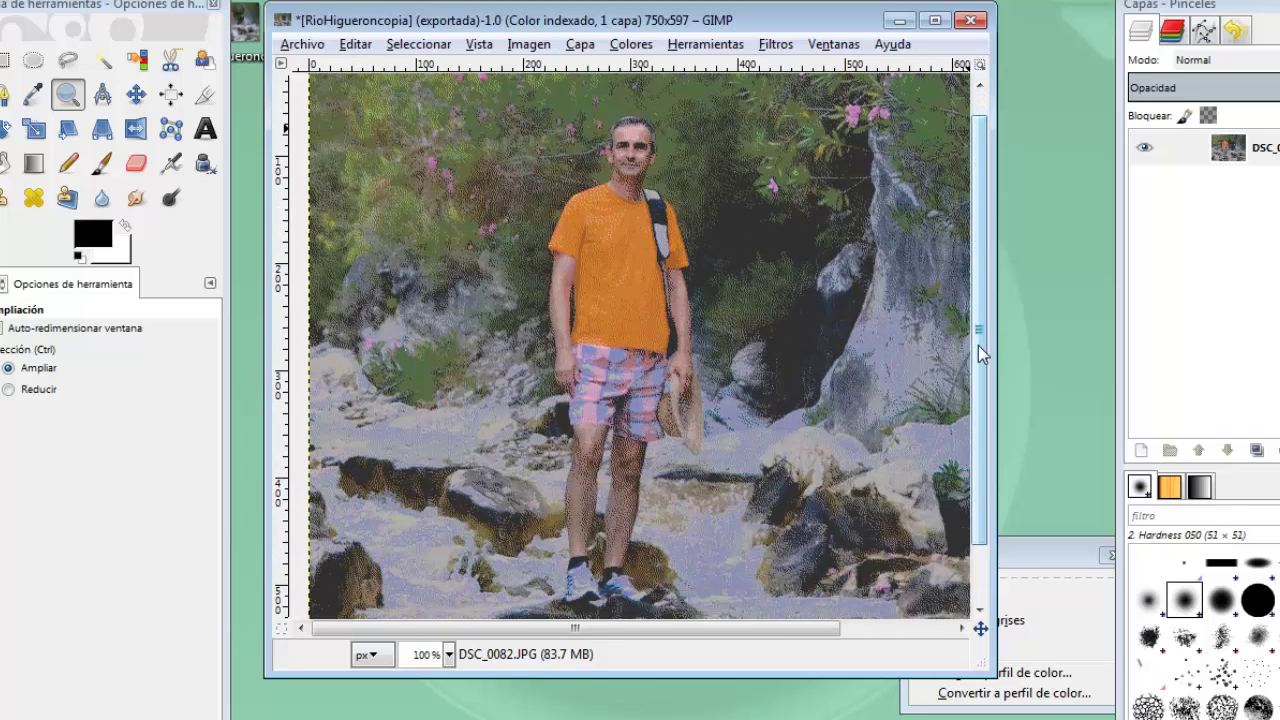
key("ctrl+z")
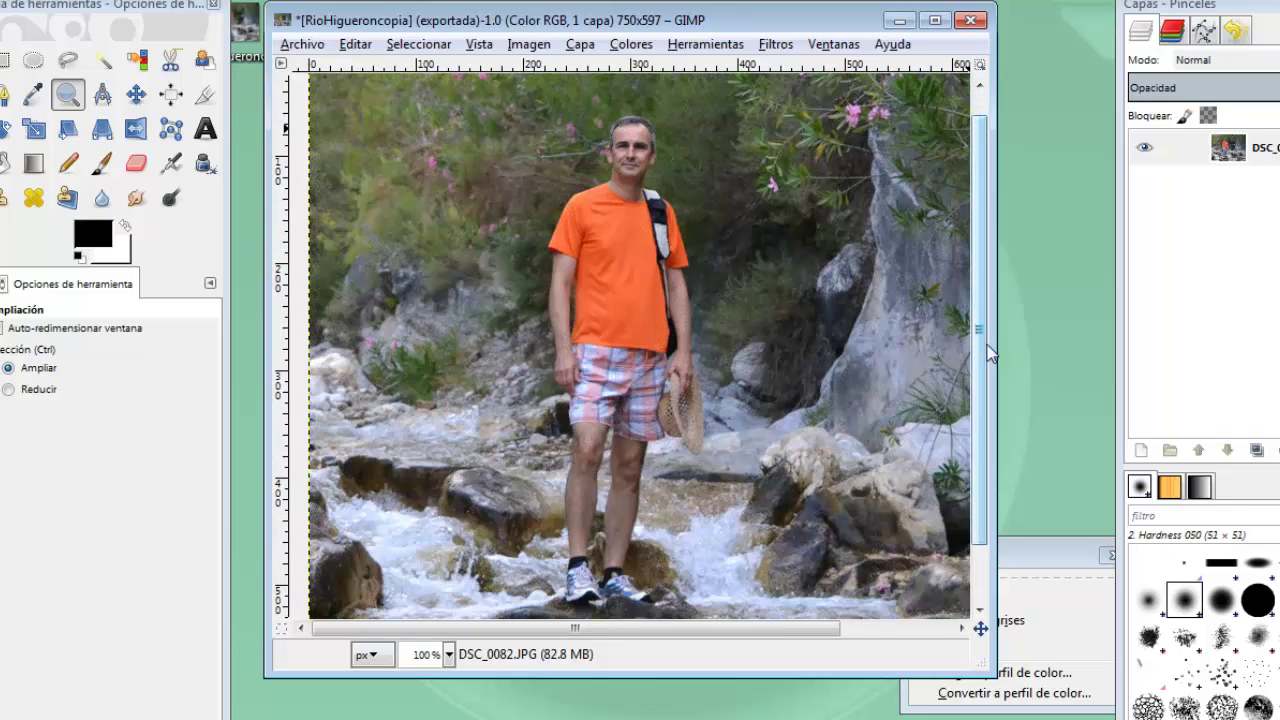
- Convert the photo to indexed colour using the Blues palette
left_click(1025, 557)
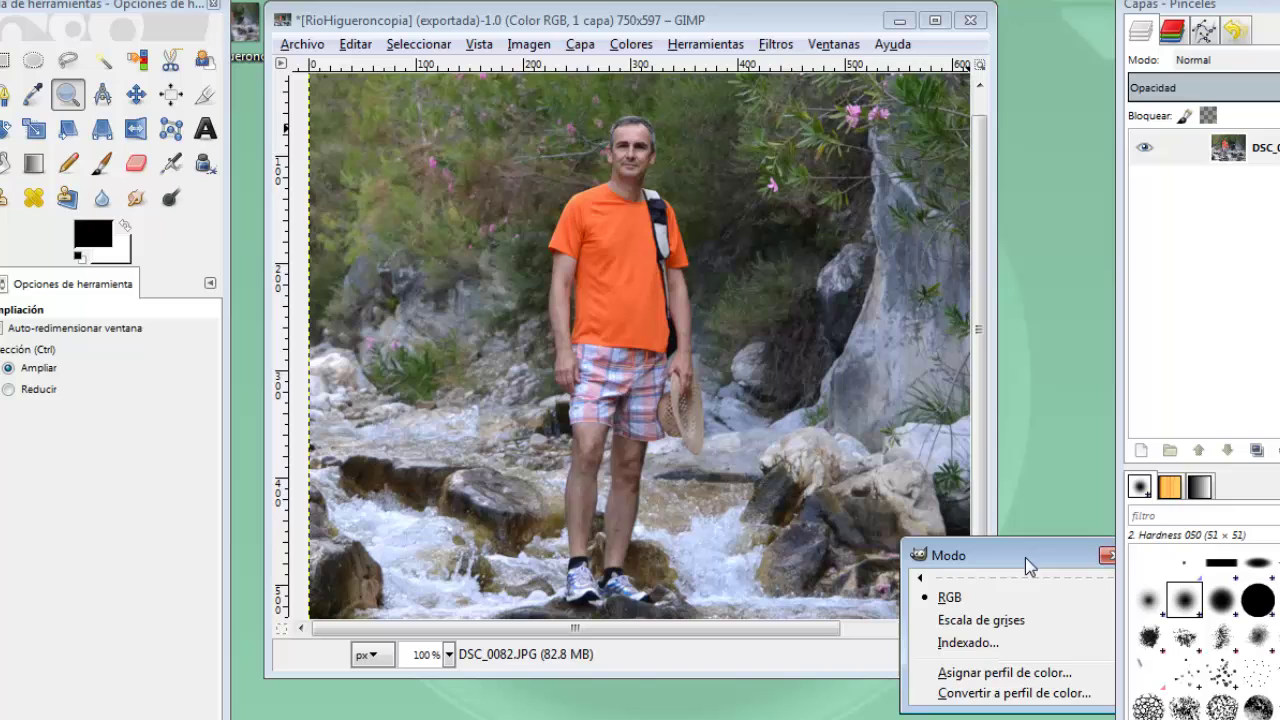
left_click(978, 644)
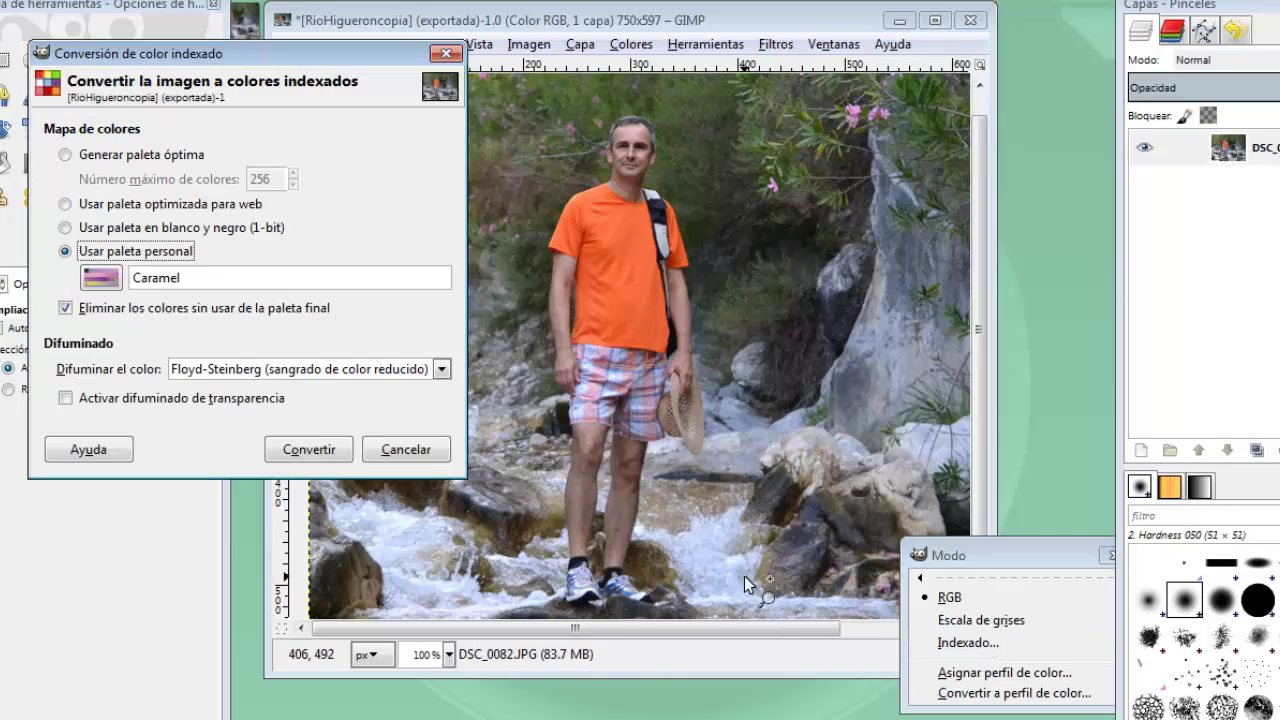
left_click(110, 283)
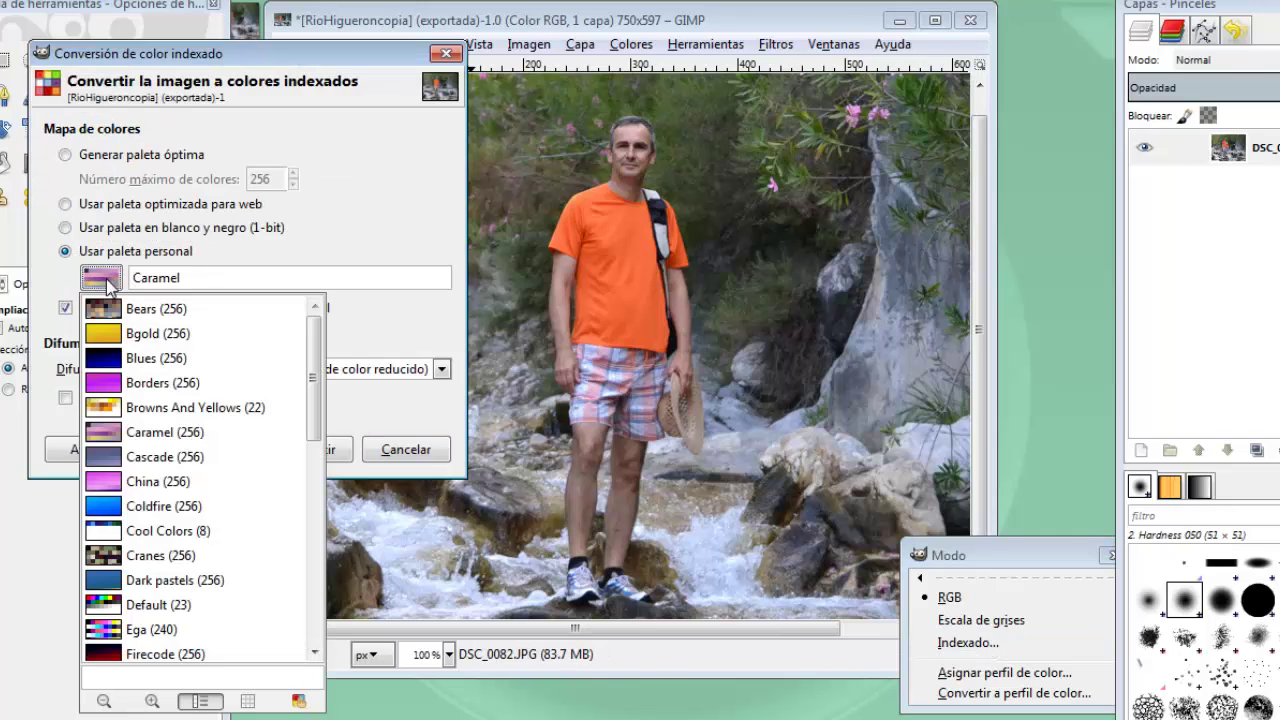
left_click(127, 358)
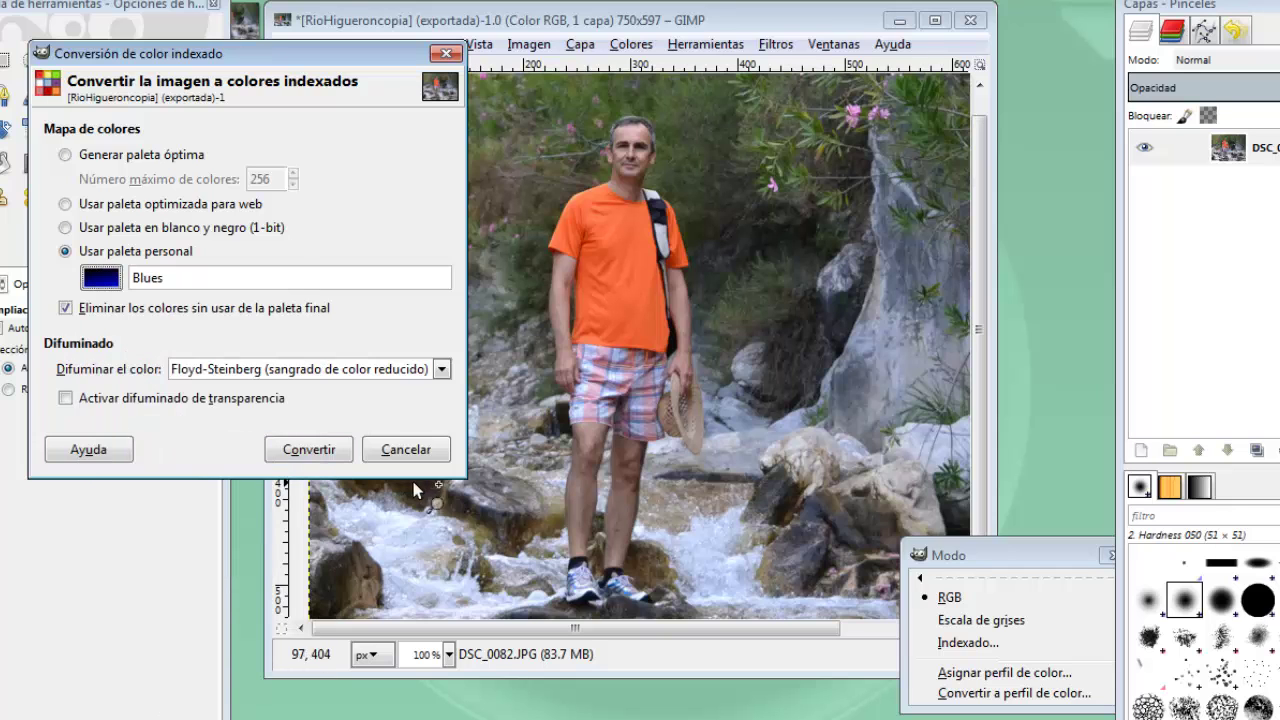
left_click(325, 450)
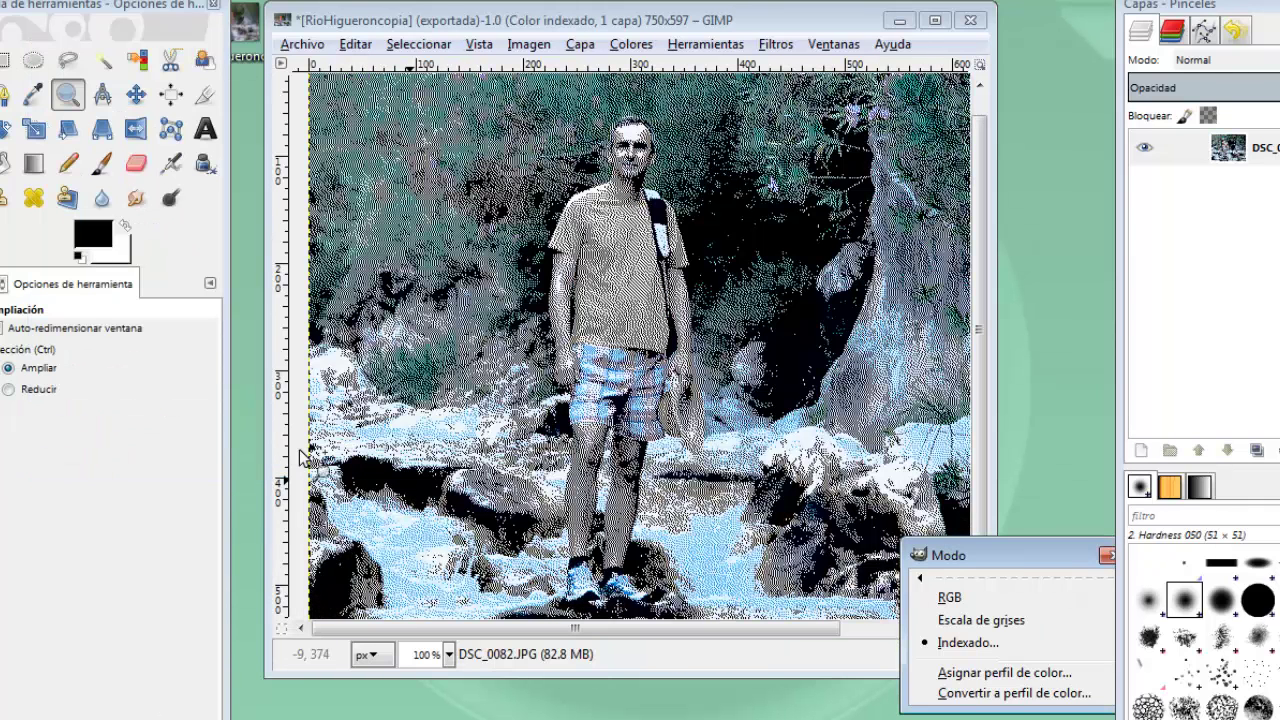
- Undo the Blues indexed conversion to restore the RGB photo
left_click(502, 22)
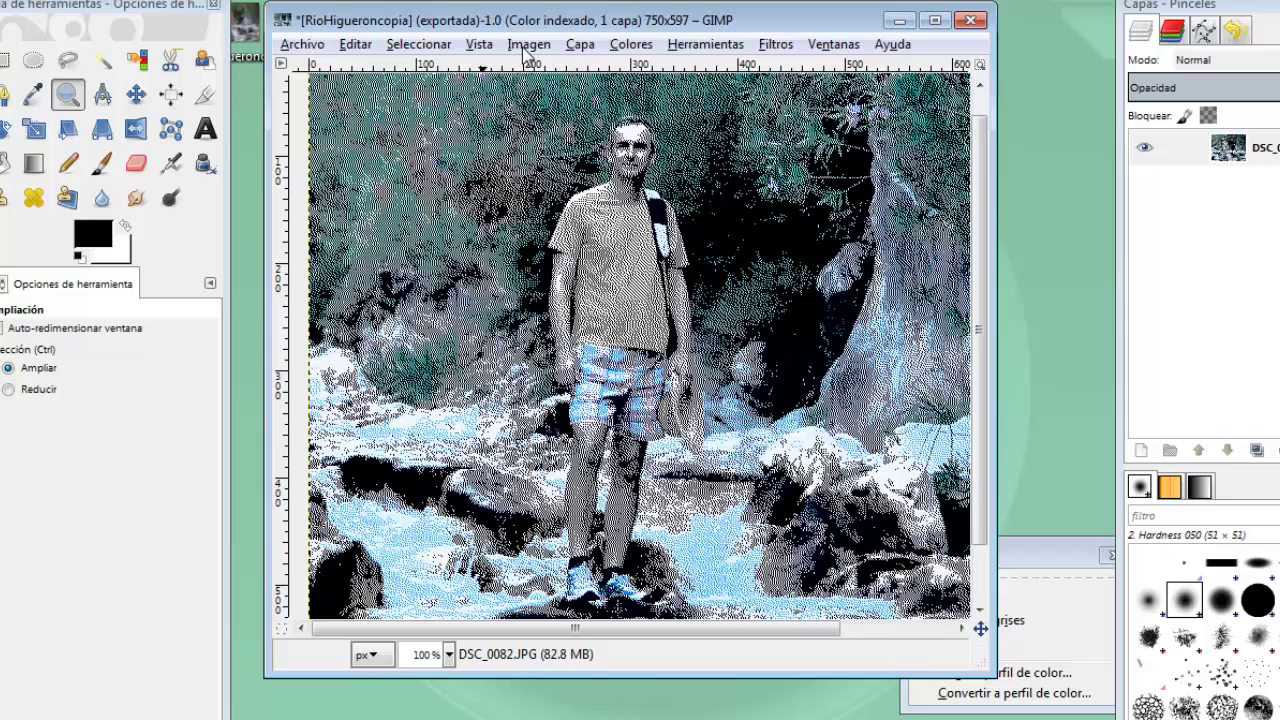
key("ctrl+z")
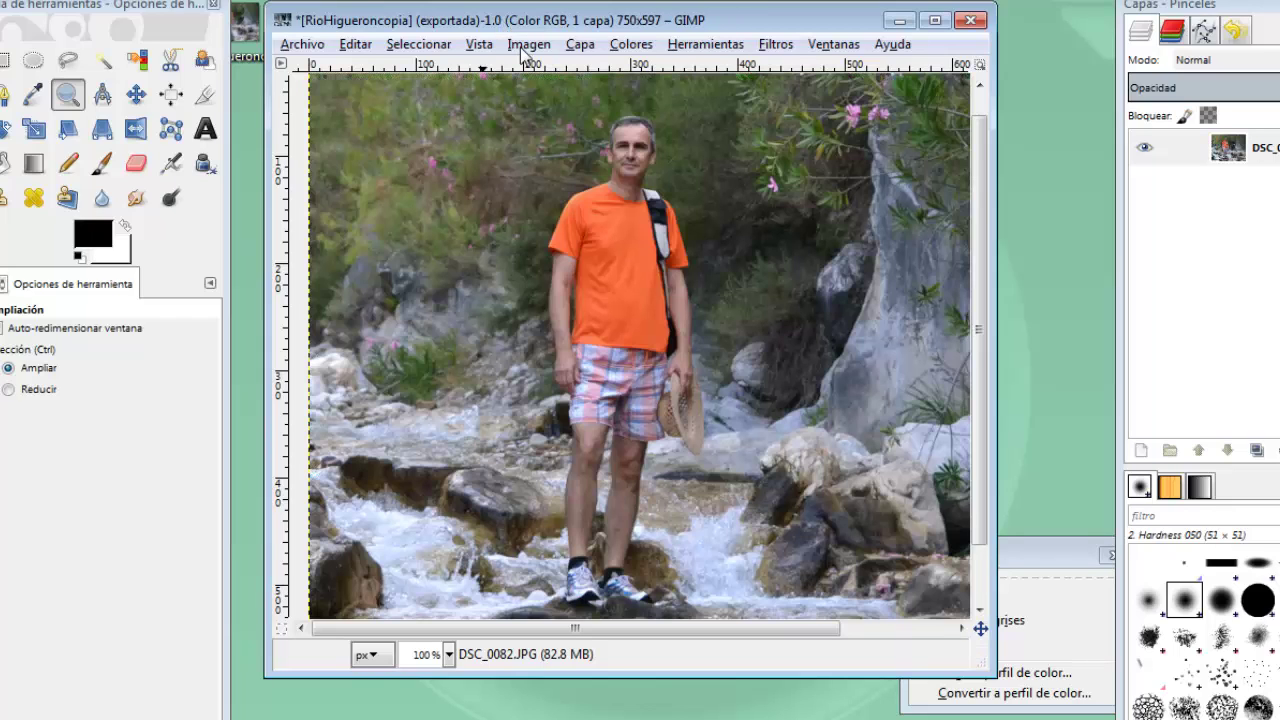
left_click(1036, 565)
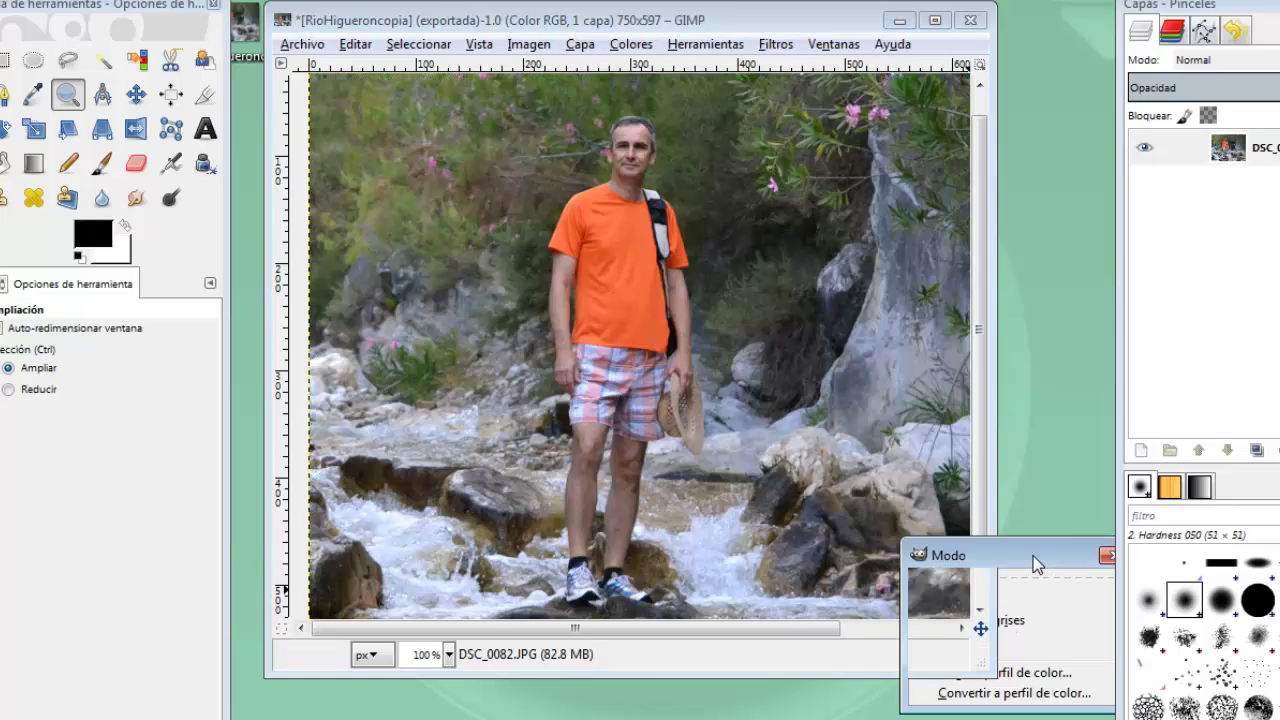
- Convert the photo to indexed colour with the Bgold palette, then undo it
left_click(966, 642)
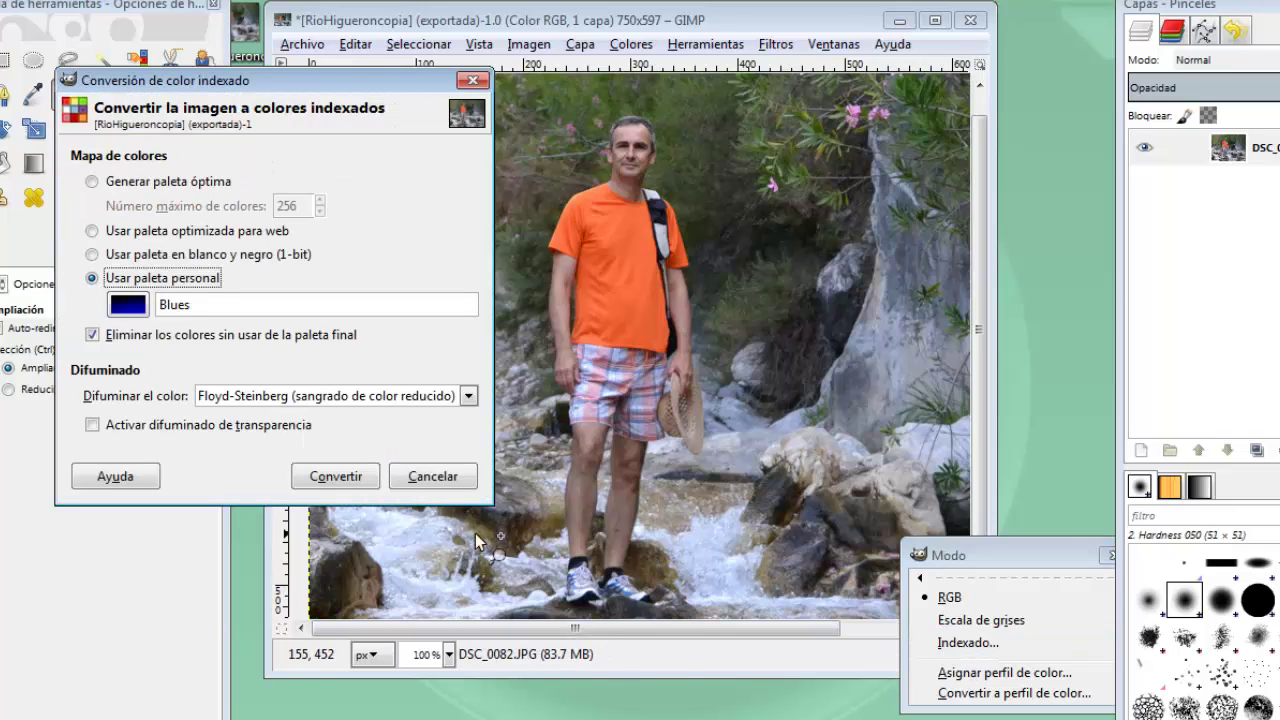
left_click(126, 312)
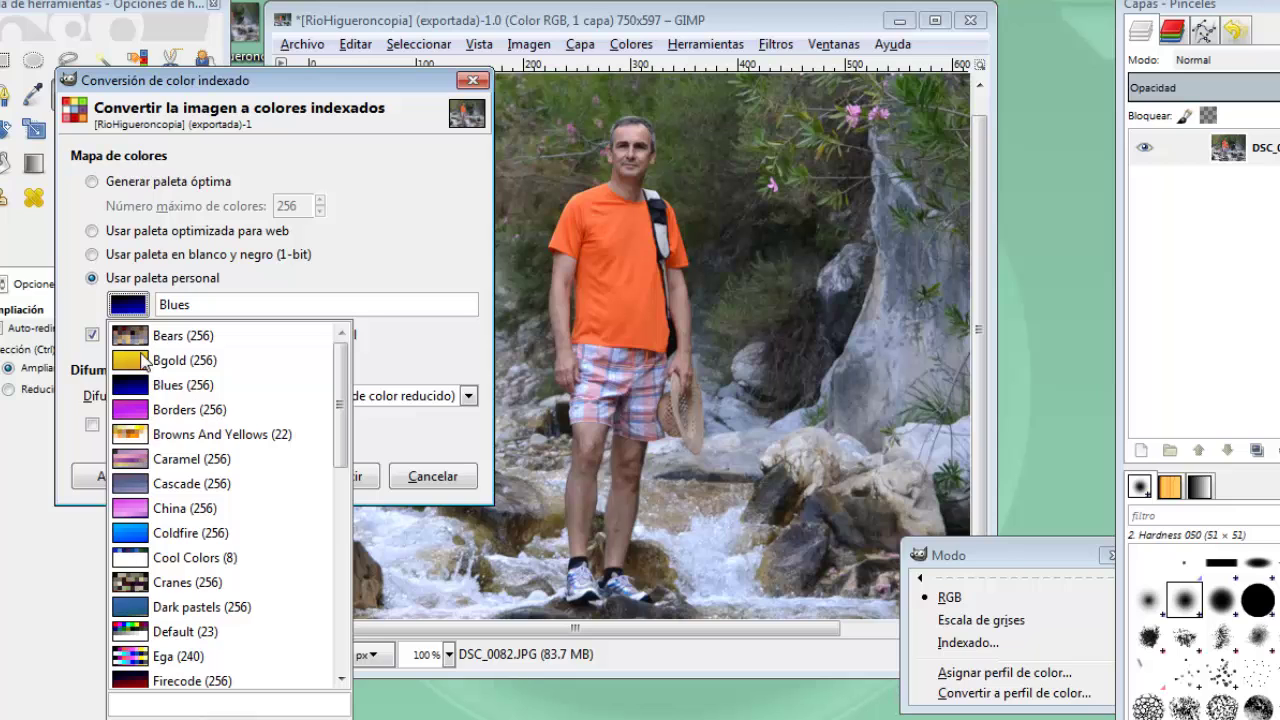
left_click(140, 360)
left_click(324, 478)
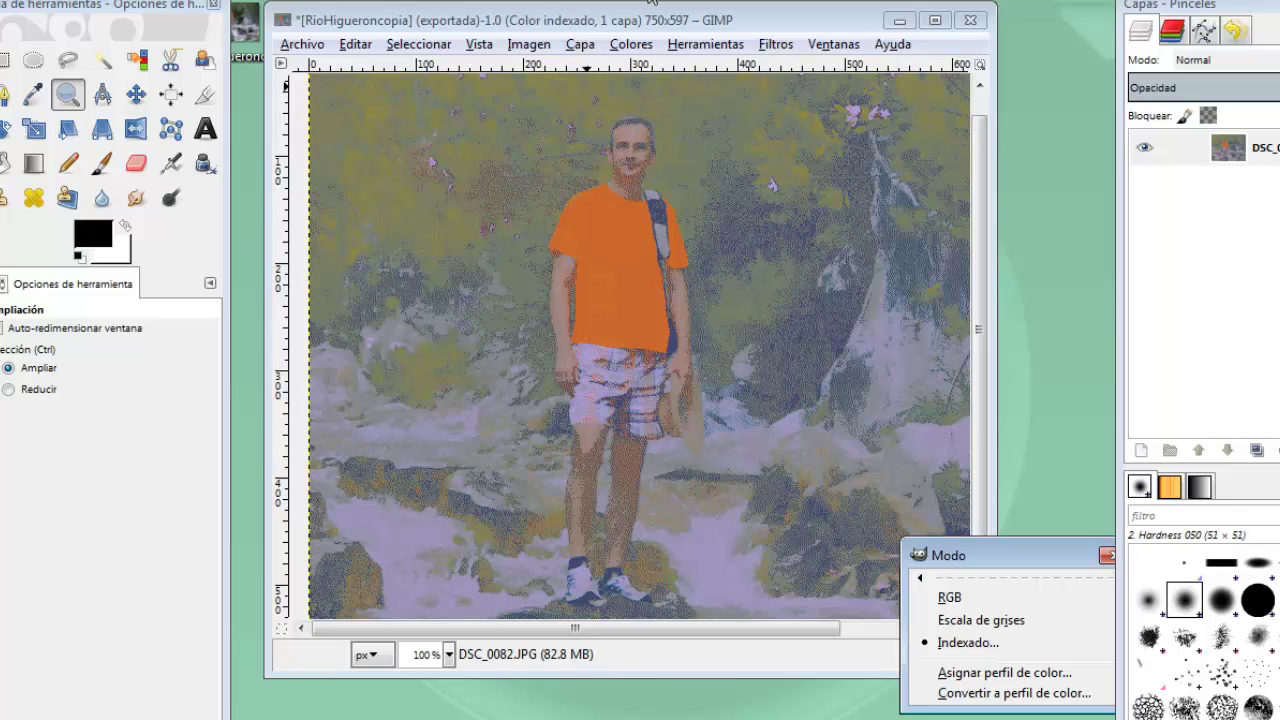
left_click(631, 24)
key("ctrl+z")
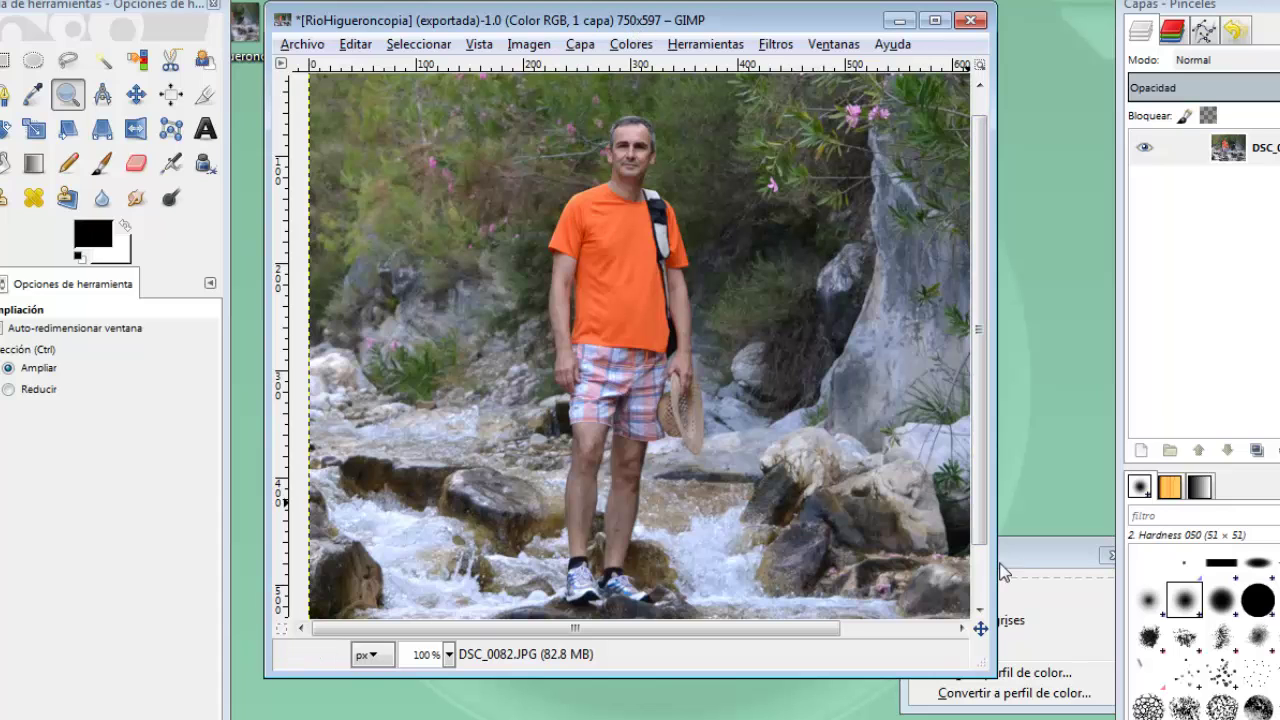
- Convert to 1-bit black-and-white with dithering set to Ninguno, then undo it
left_click(1035, 648)
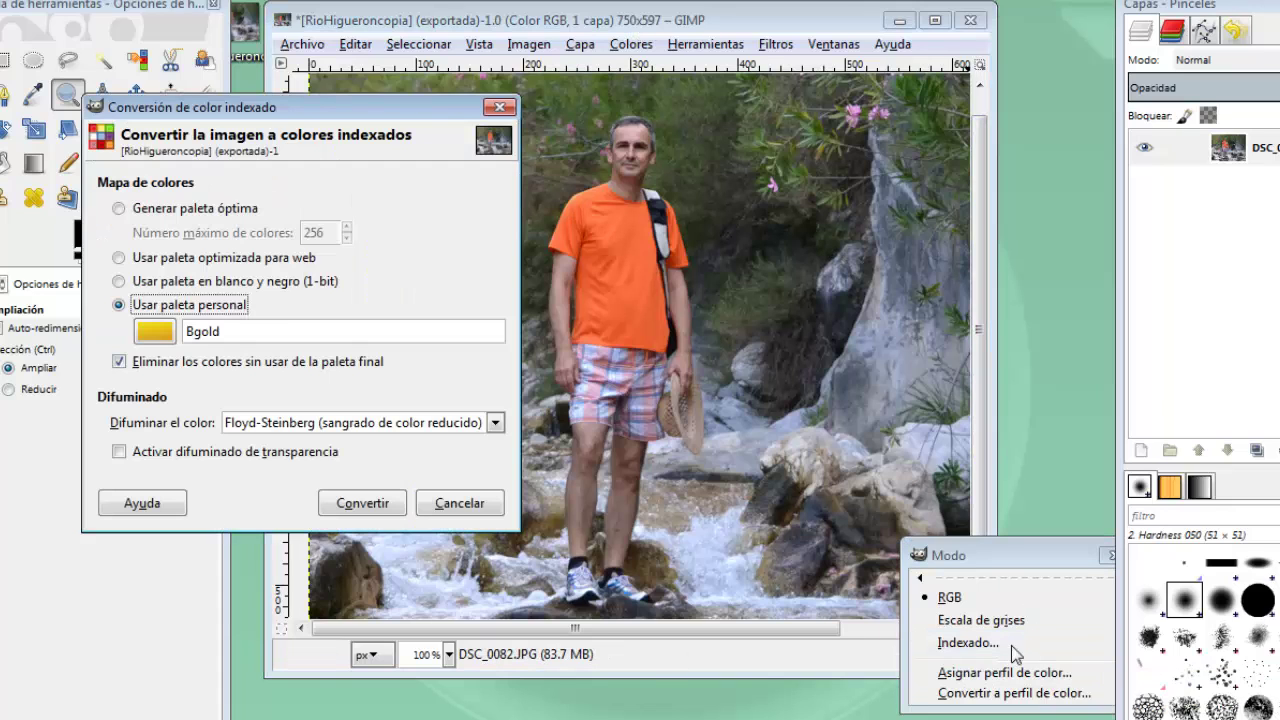
left_click(120, 284)
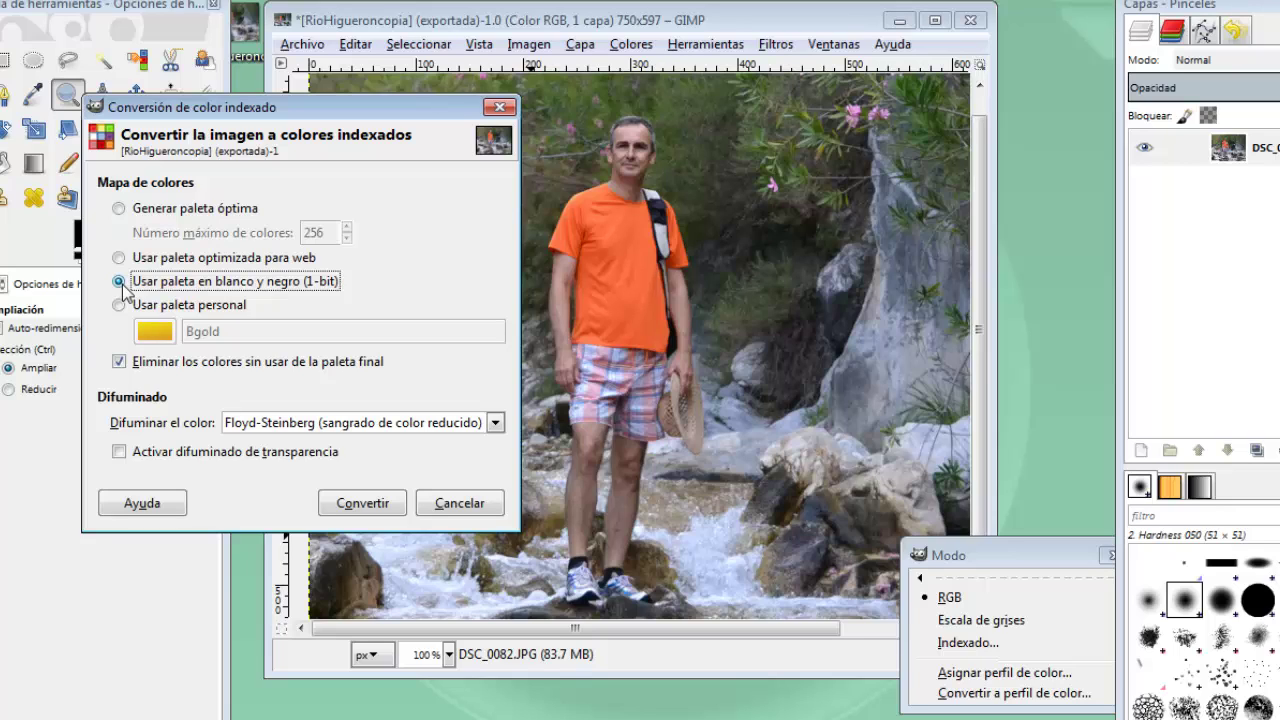
left_click(371, 422)
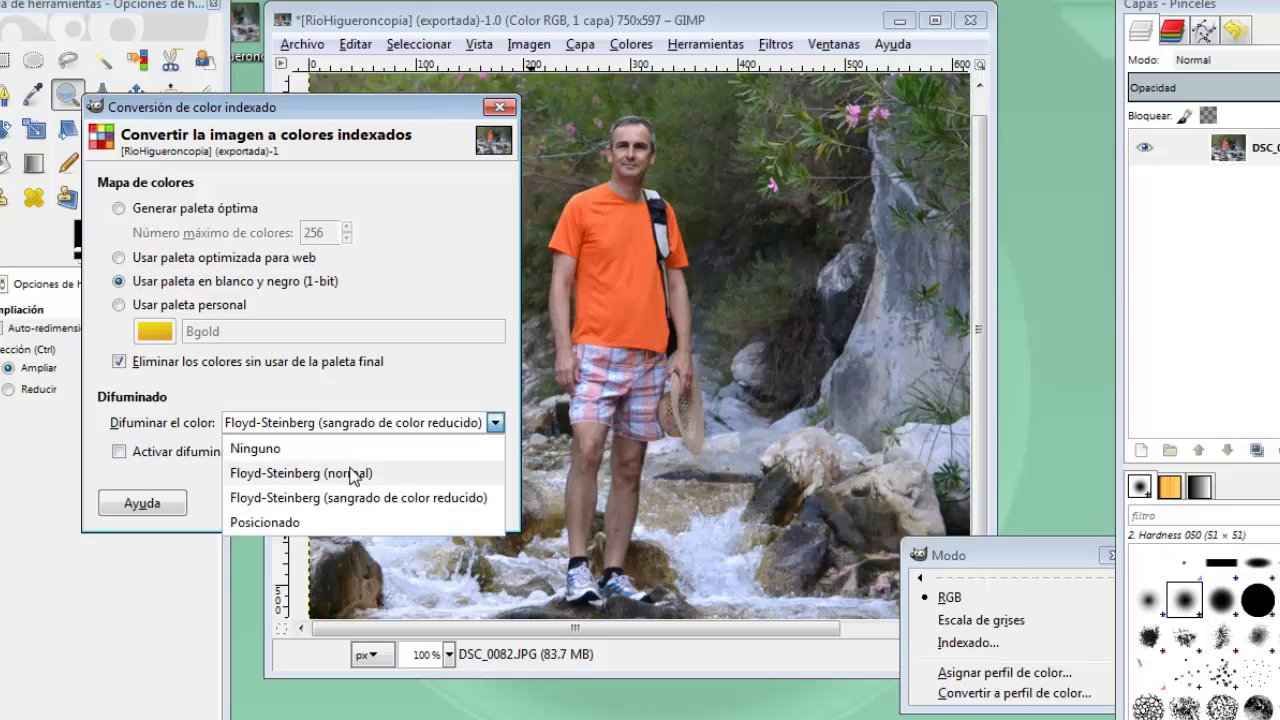
left_click(312, 449)
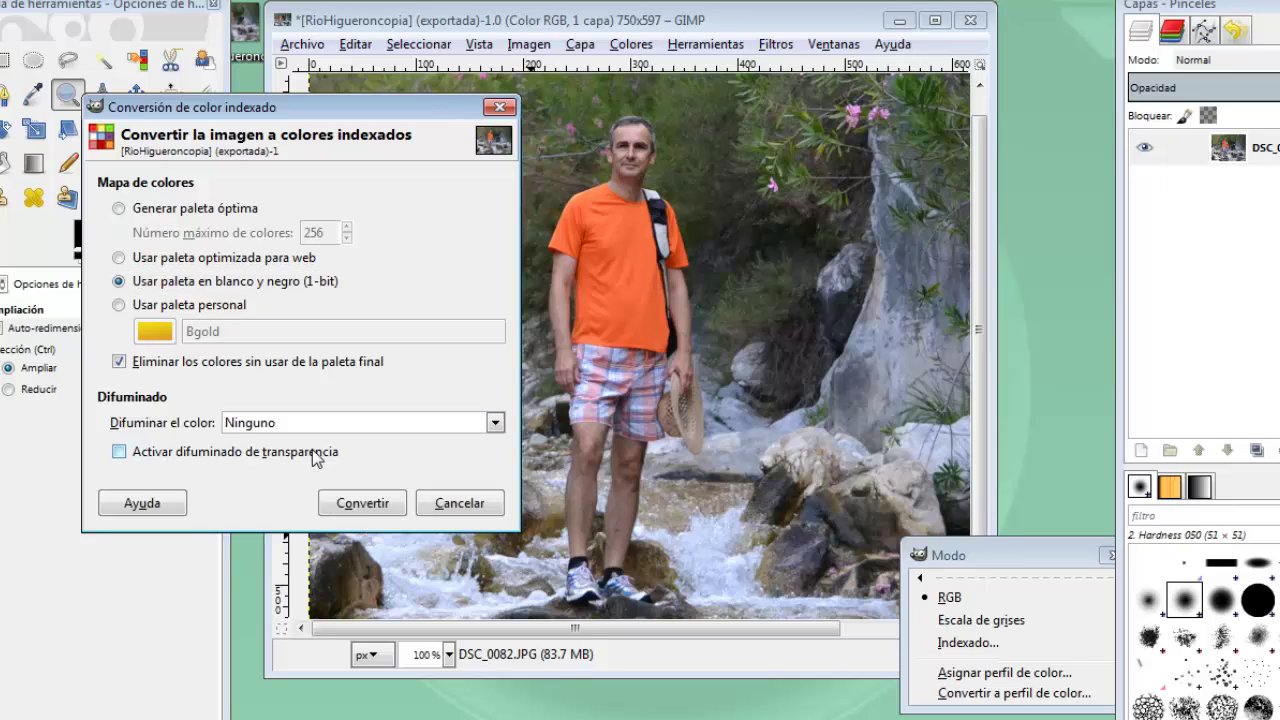
left_click(362, 503)
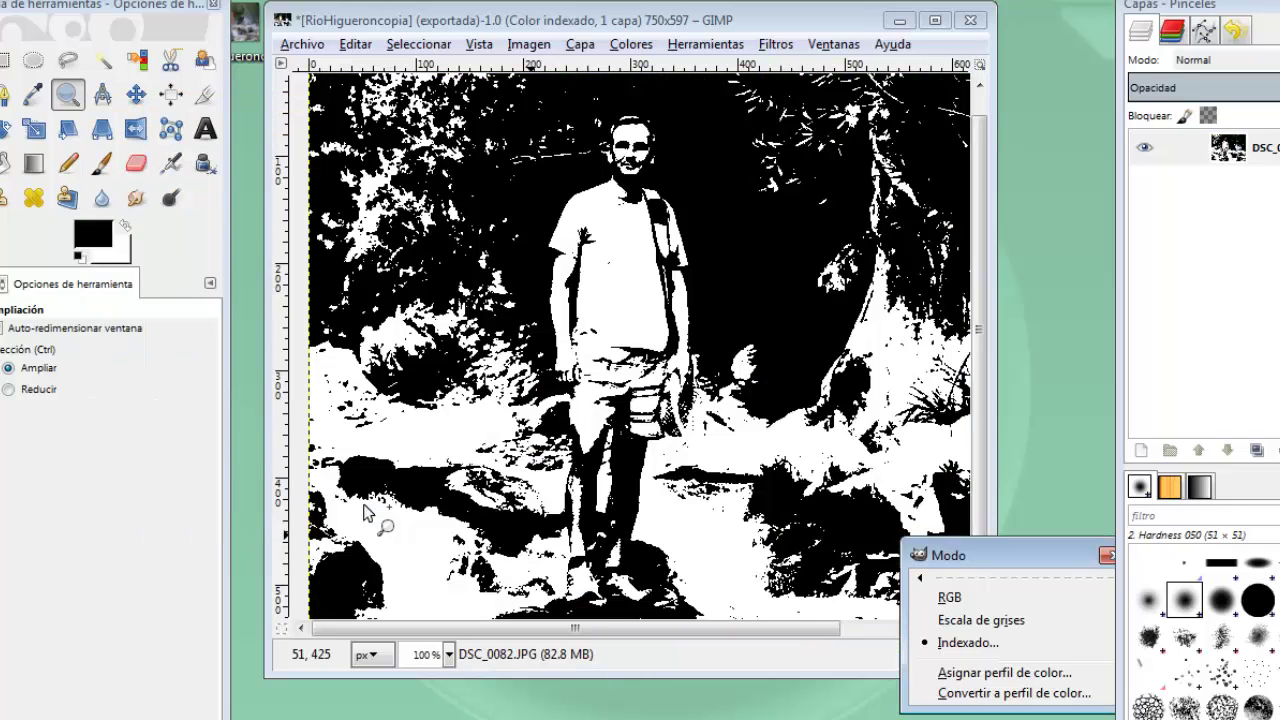
left_click(512, 22)
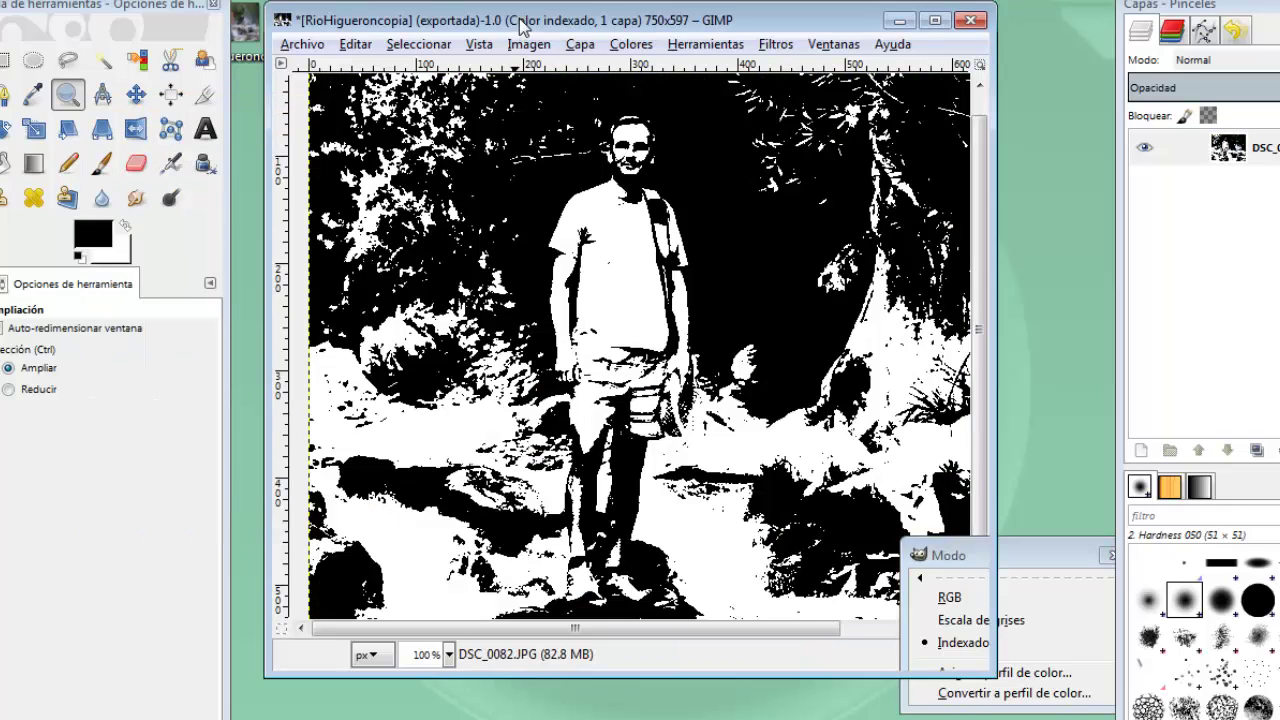
key("ctrl+z")
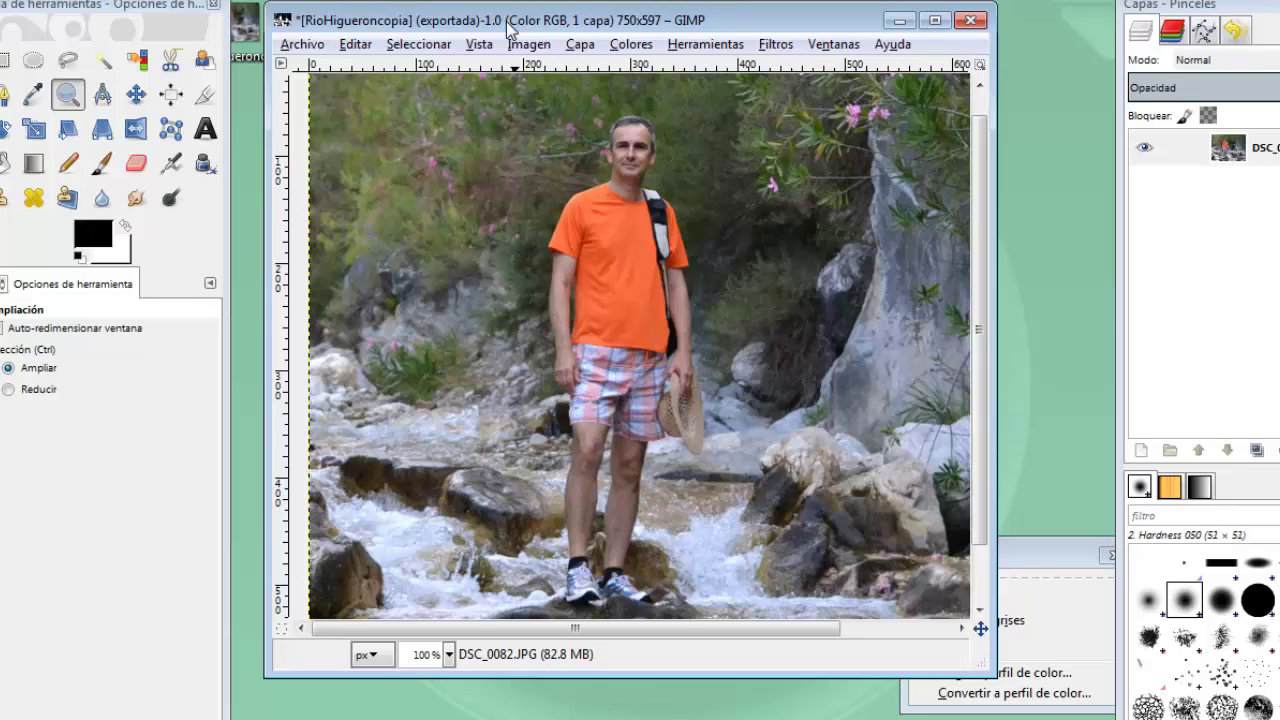
- Convert to 1-bit black-and-white with Floyd-Steinberg (normal) dithering, then undo it
left_click(1051, 560)
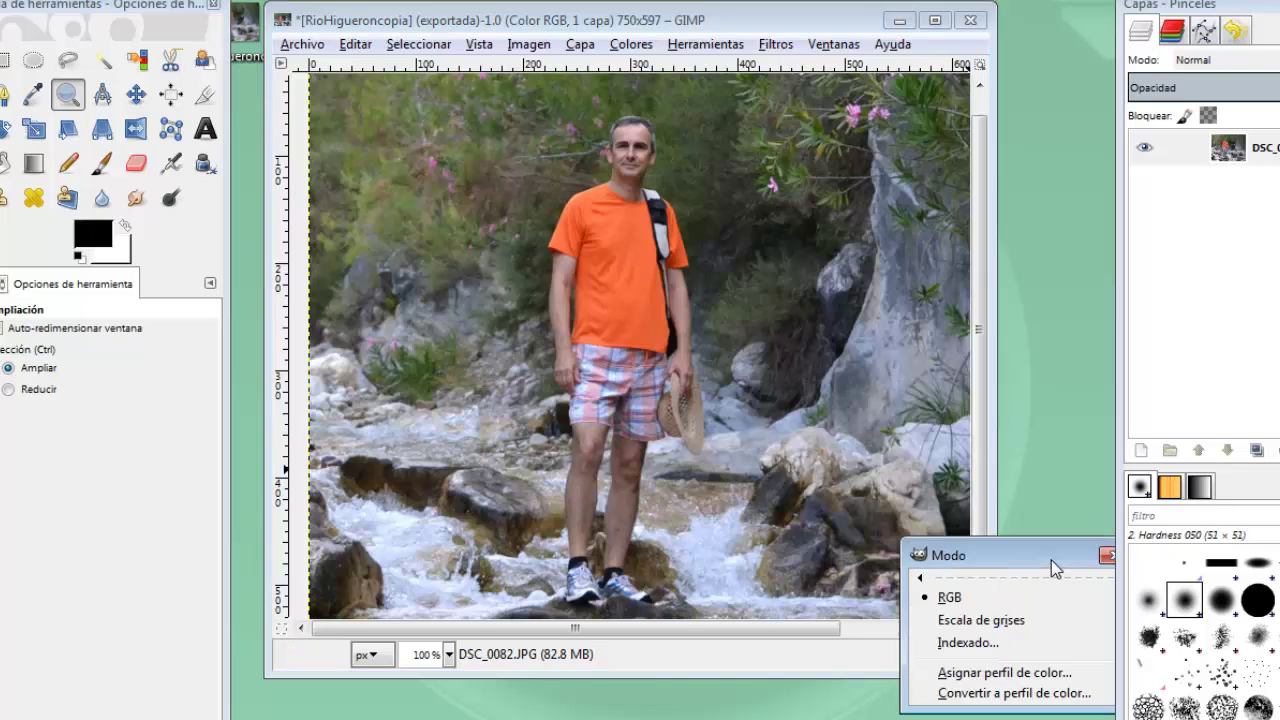
left_click(968, 645)
left_click(398, 448)
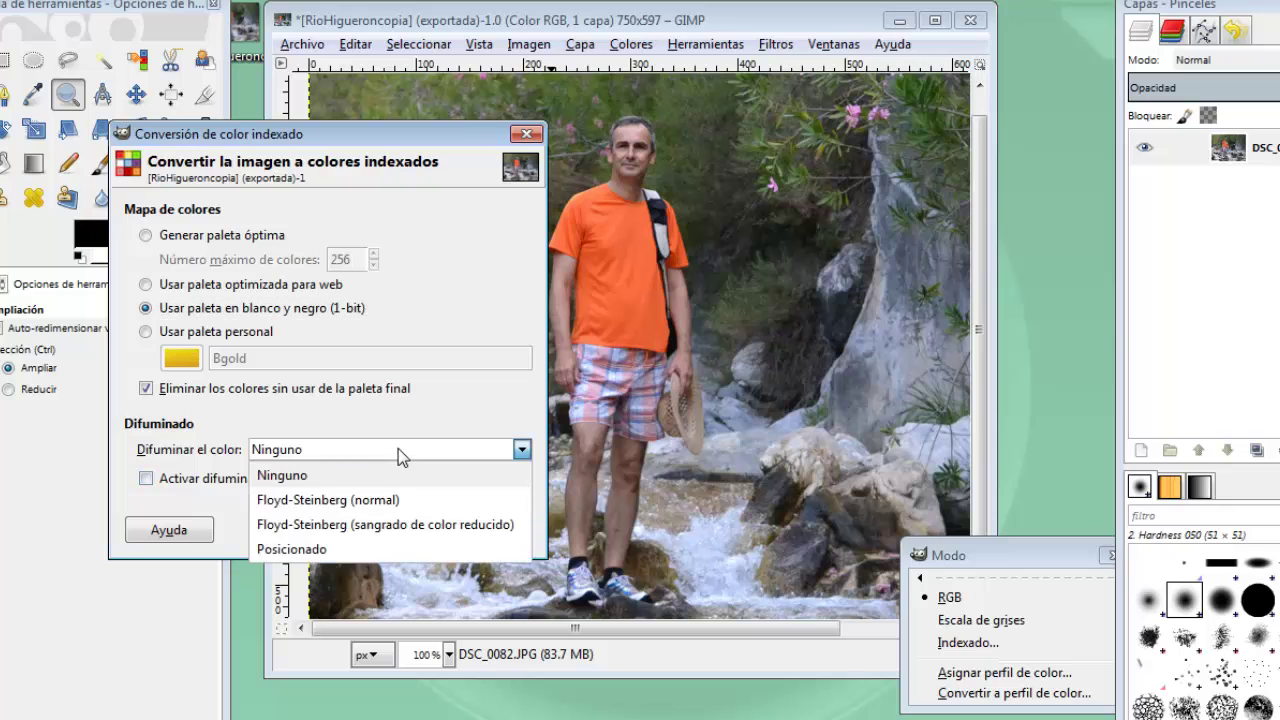
left_click(423, 503)
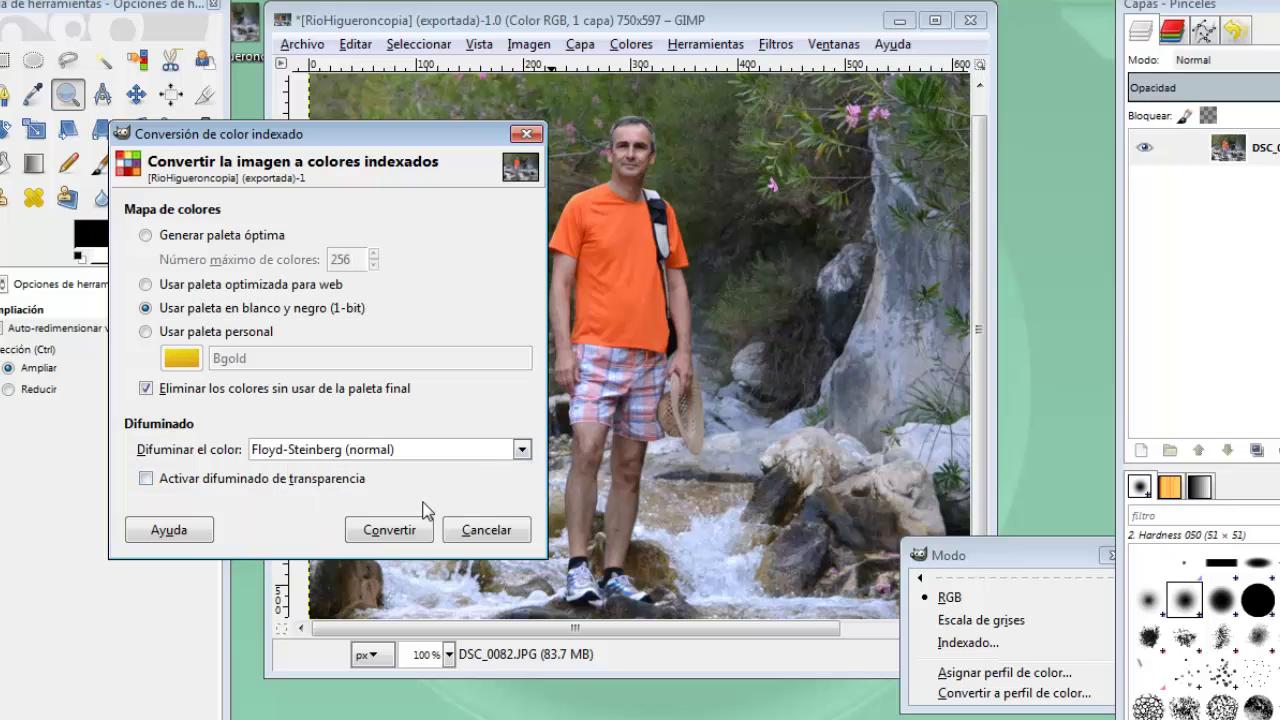
left_click(383, 535)
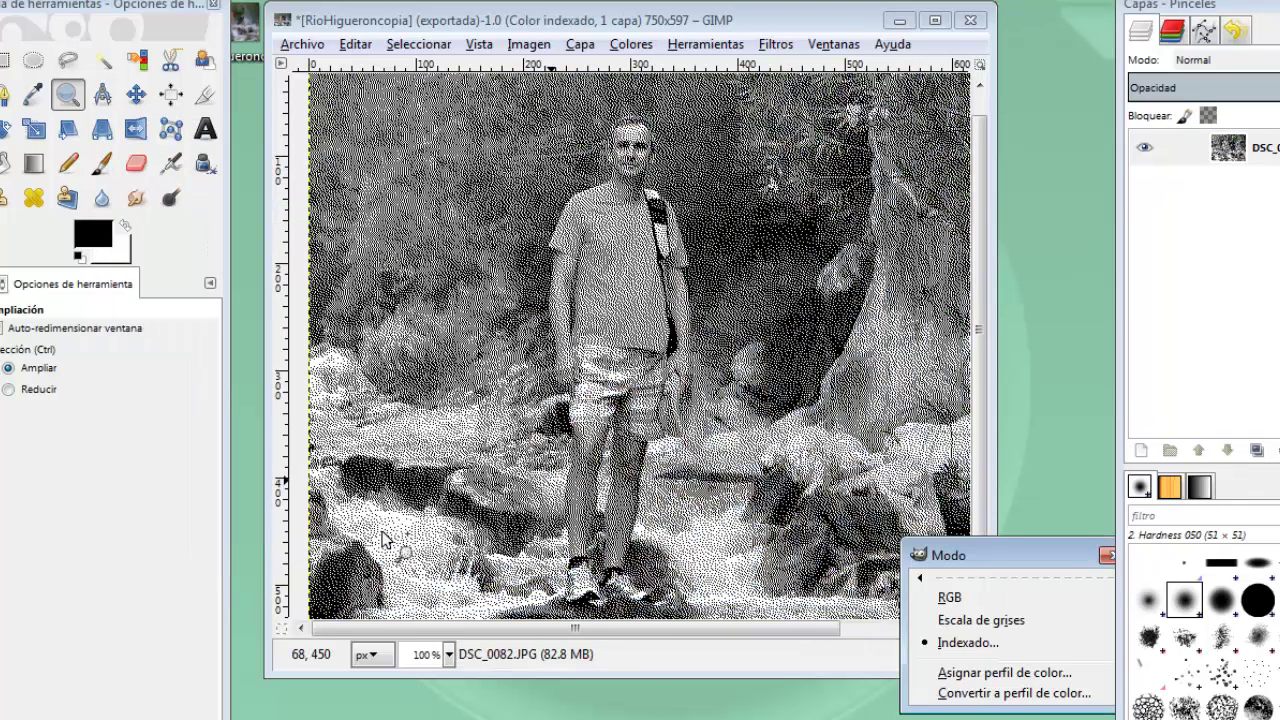
left_click(595, 22)
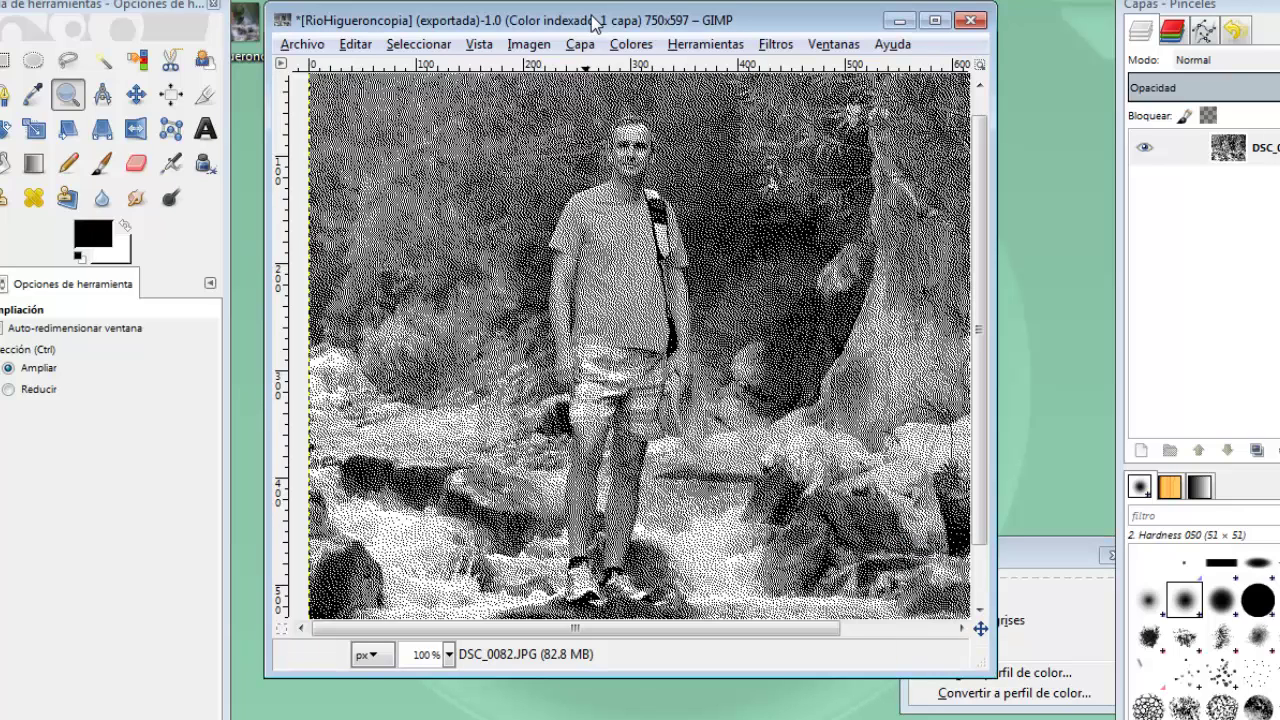
key("ctrl+z")
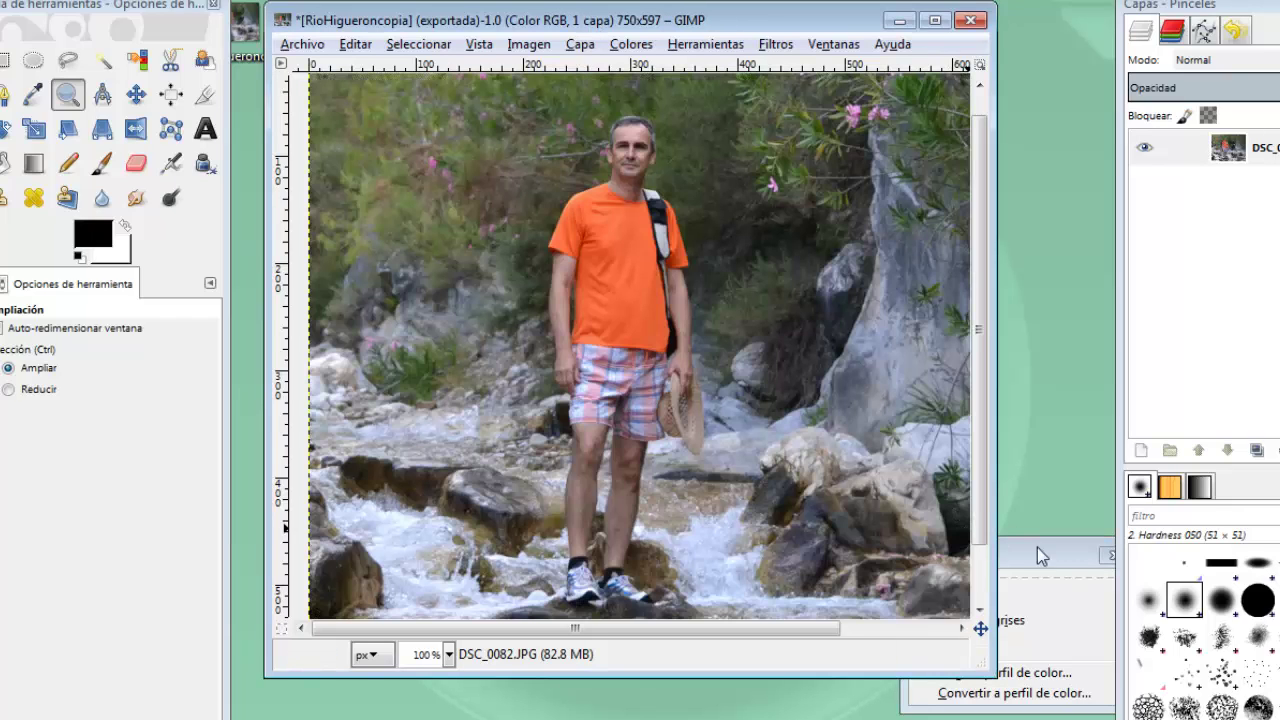
- Convert the photo to 1-bit black-and-white indexed mode with Posicionado dithering
left_click(1078, 658)
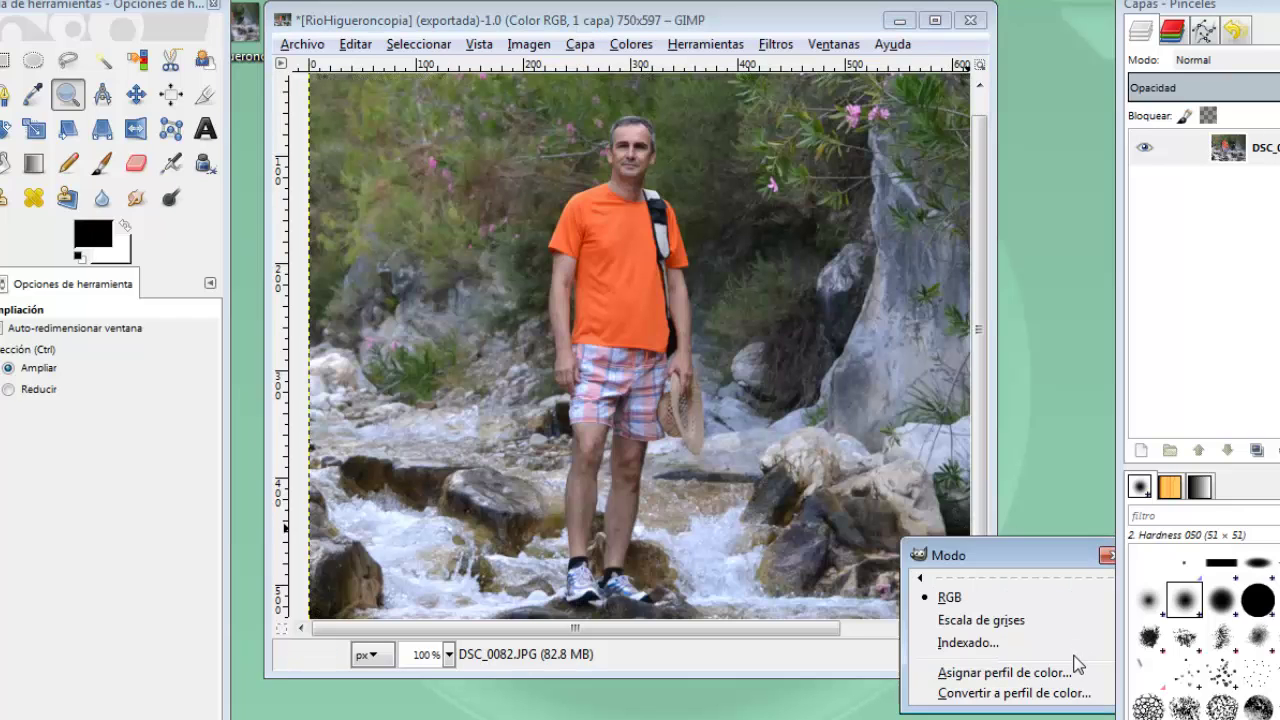
left_click(1018, 645)
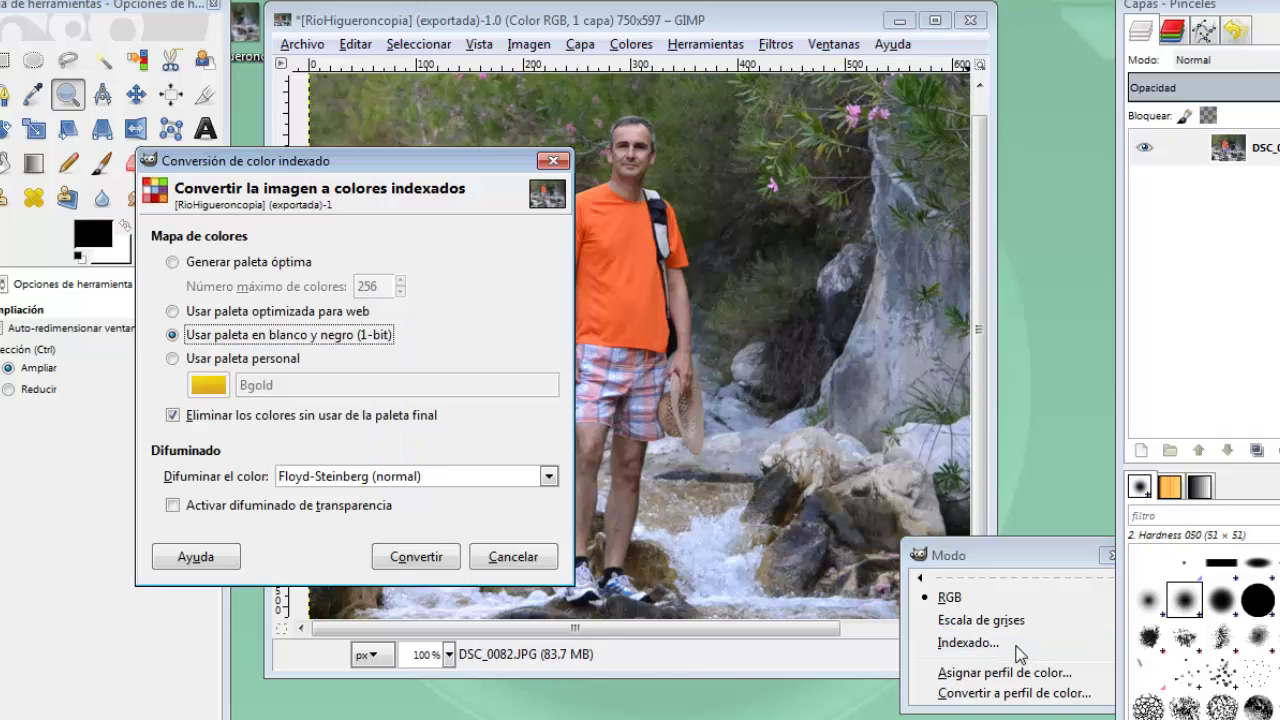
left_click(409, 477)
left_click(360, 578)
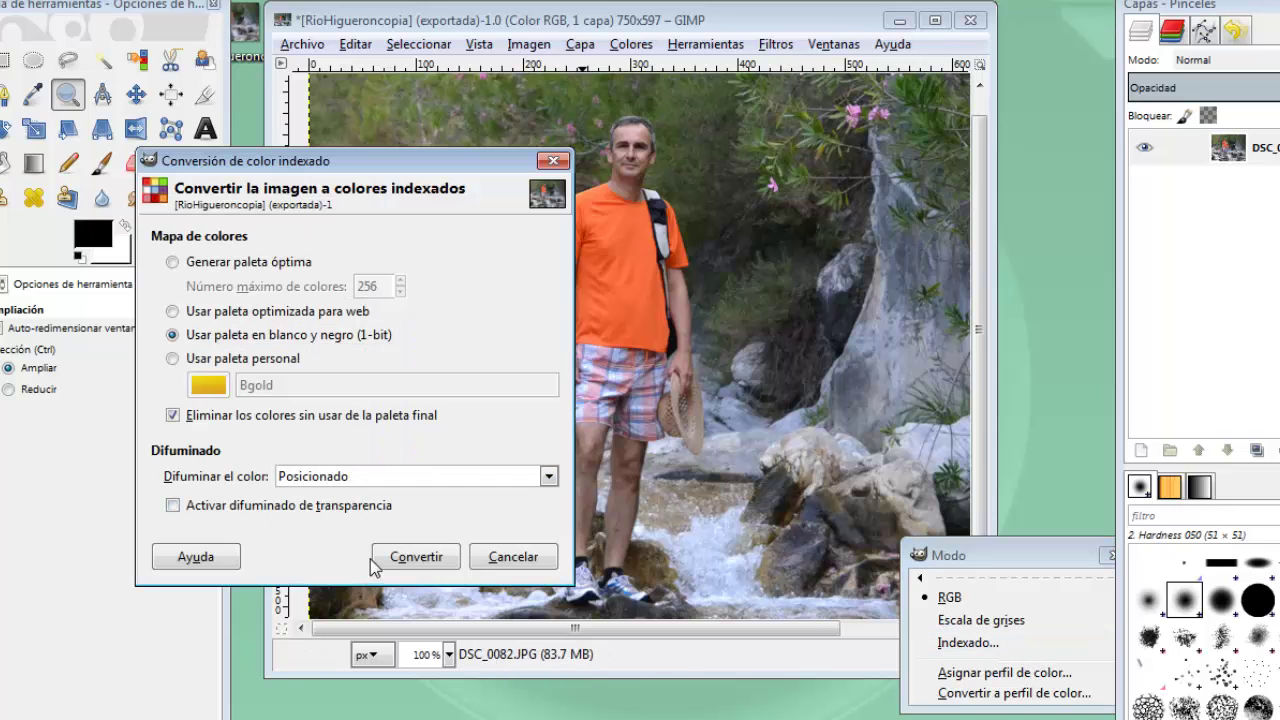
left_click(412, 559)
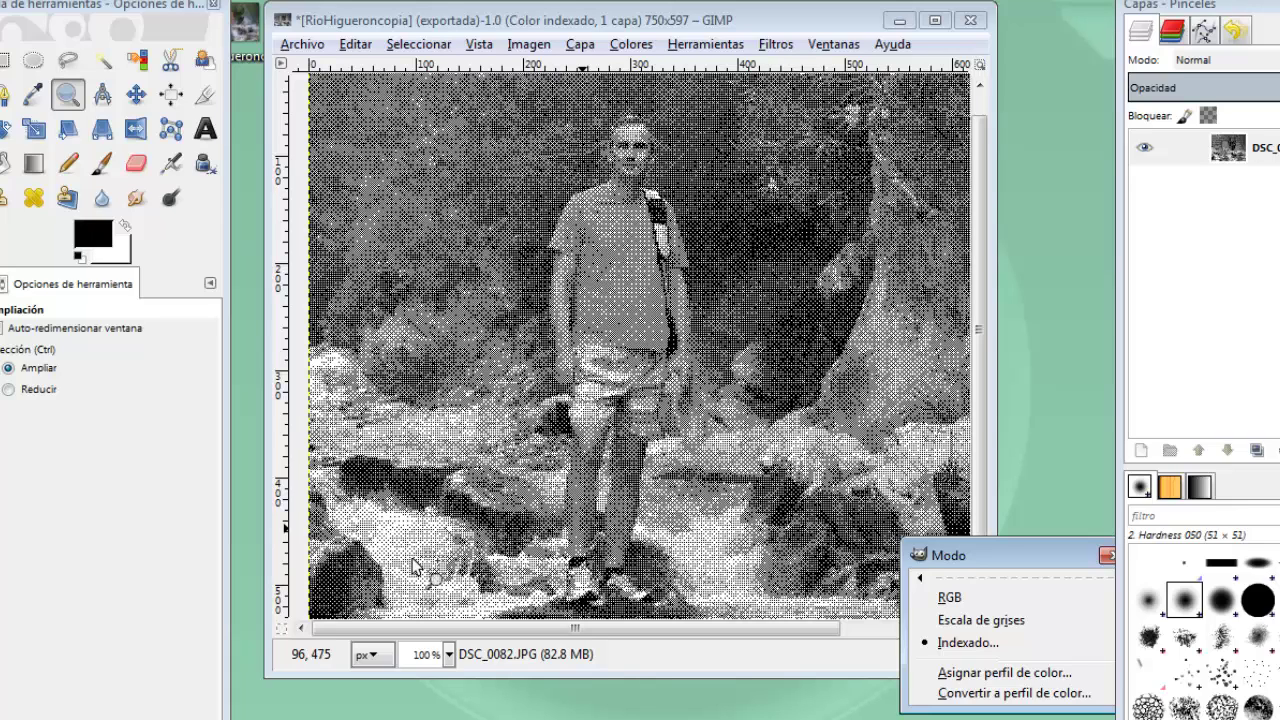
left_click(556, 22)
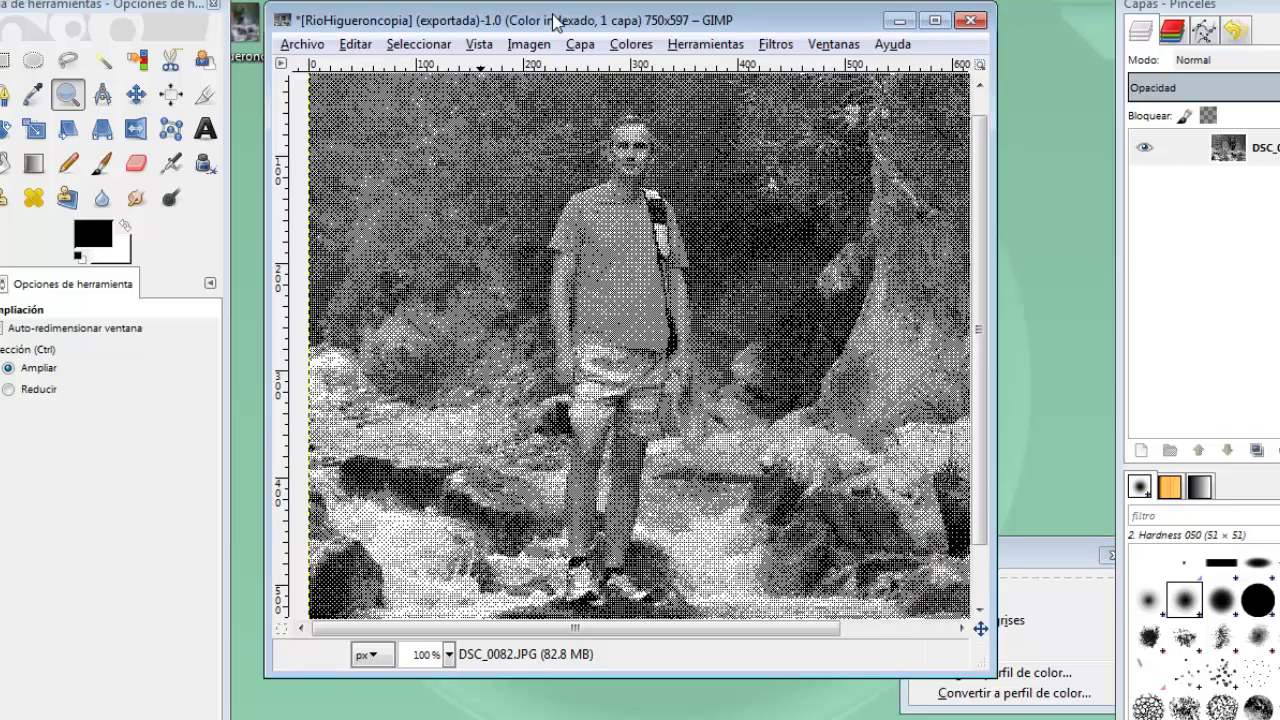
- Undo the dithered conversion and switch the photo to Escala de grises mode
key("ctrl+z")
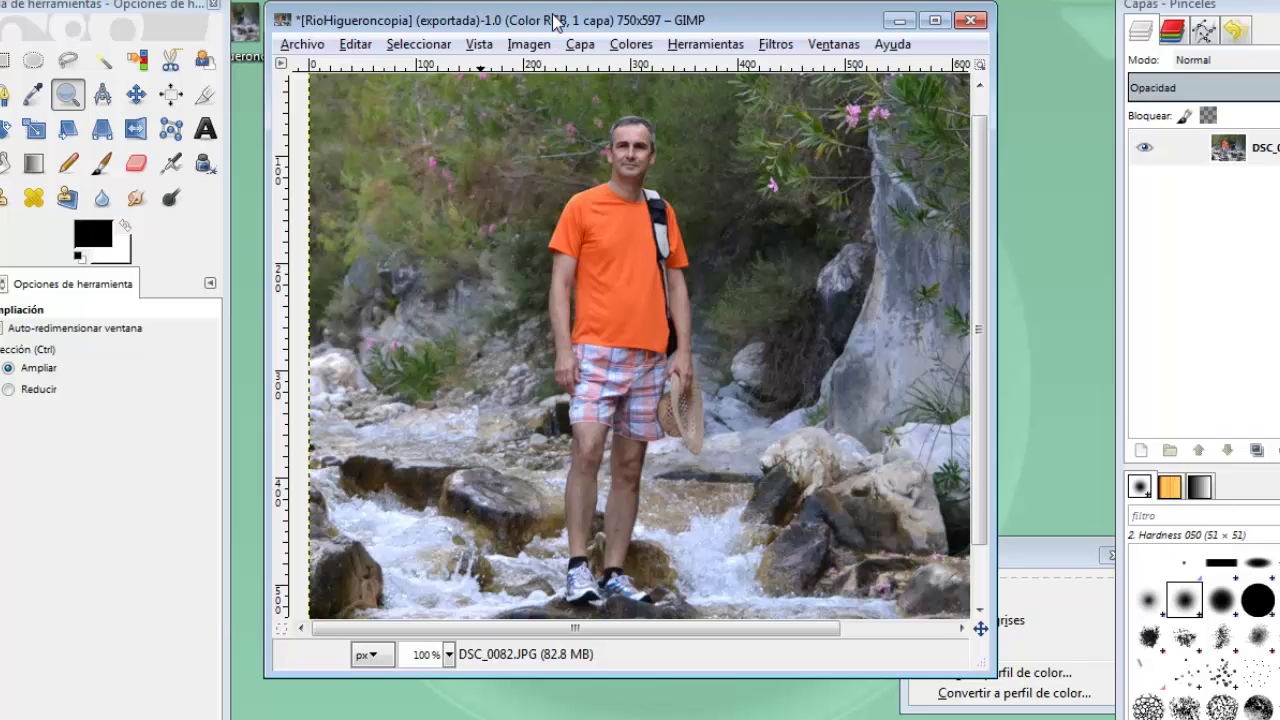
left_click(1020, 621)
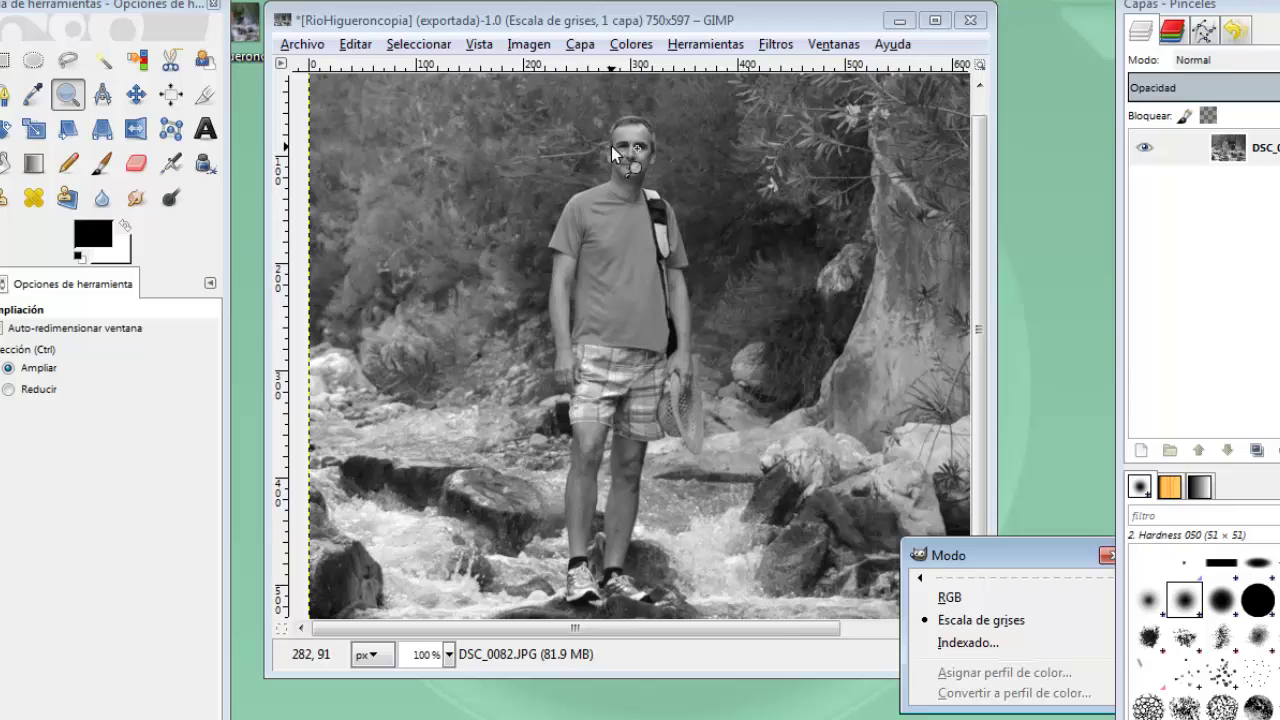
left_click(616, 46)
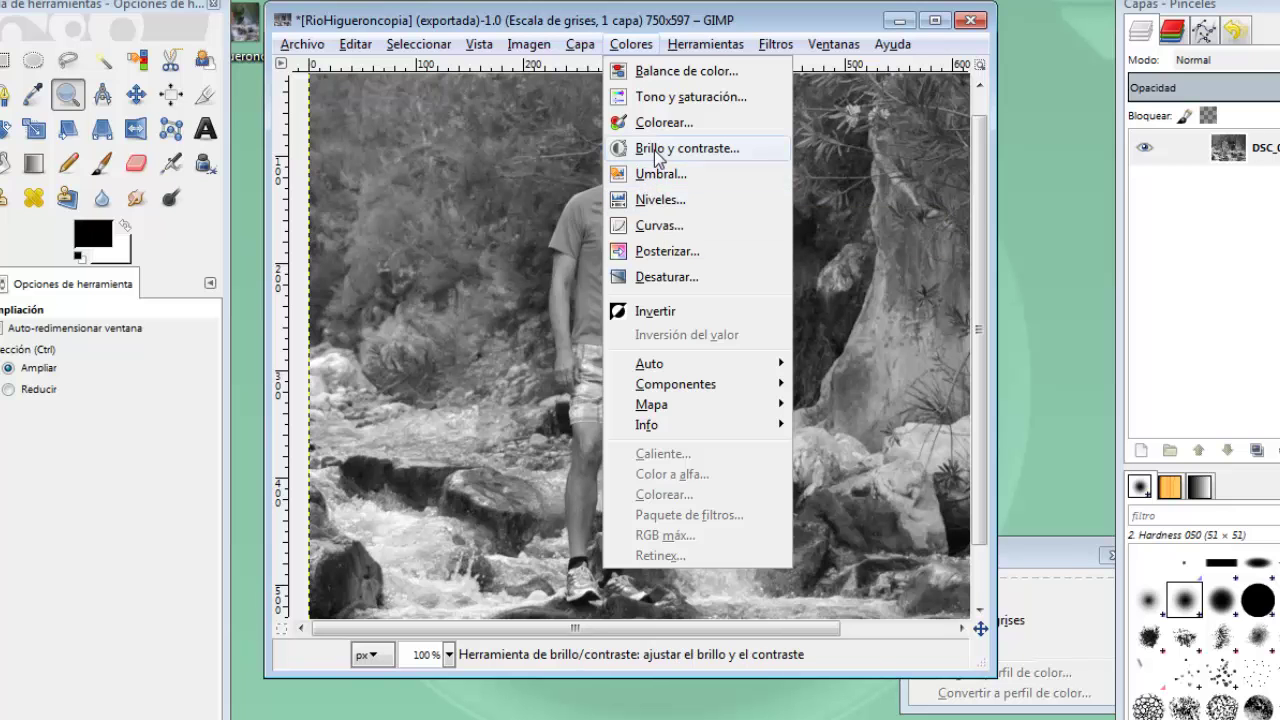
- Apply Brillo y contraste with brightness 58 and contrast 91 to the grayscale photo
left_click(654, 148)
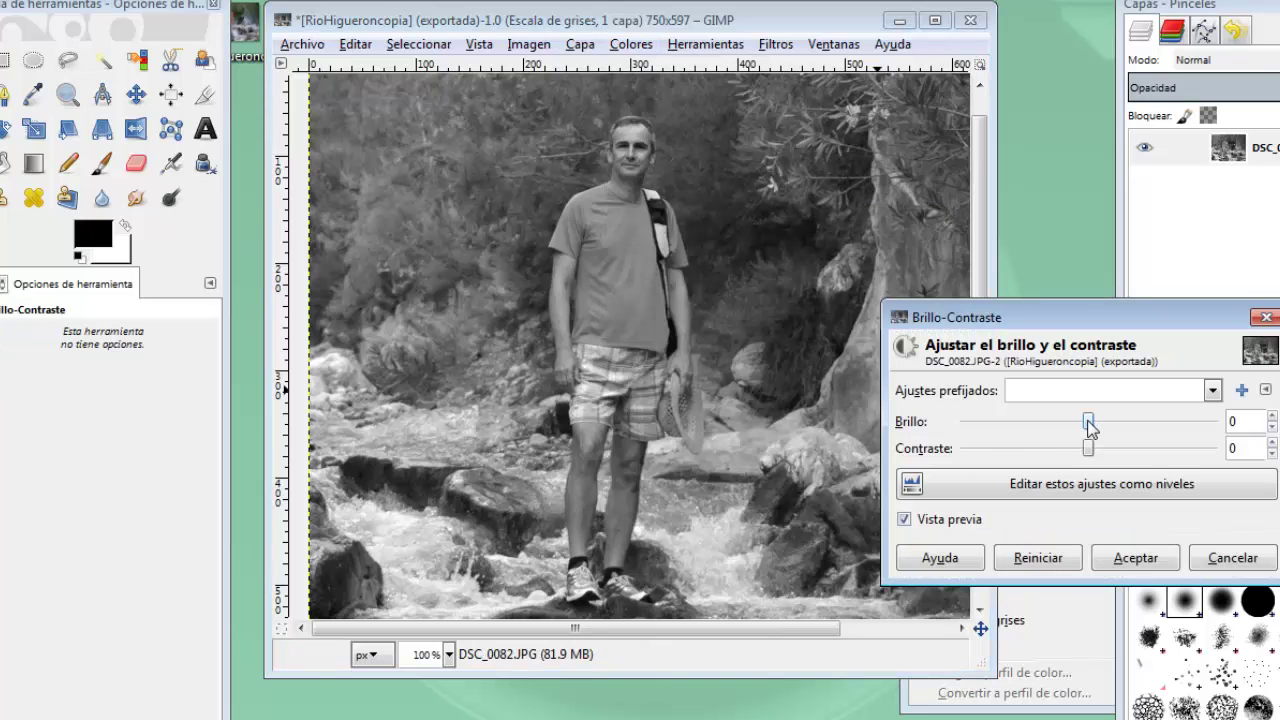
mouse_move(1089, 421)
left_mouse_down()
mouse_move(1146, 421)
mouse_move(1068, 447)
mouse_move(1180, 452)
left_mouse_up()
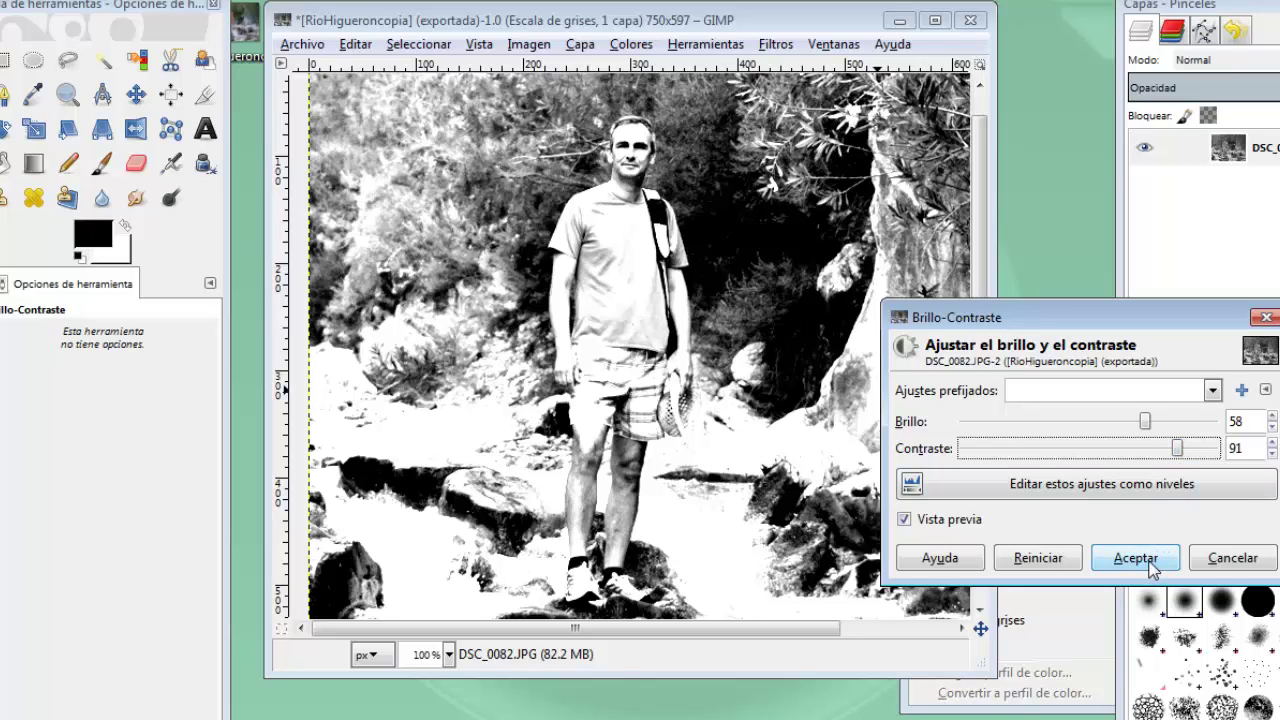
left_click(1150, 564)
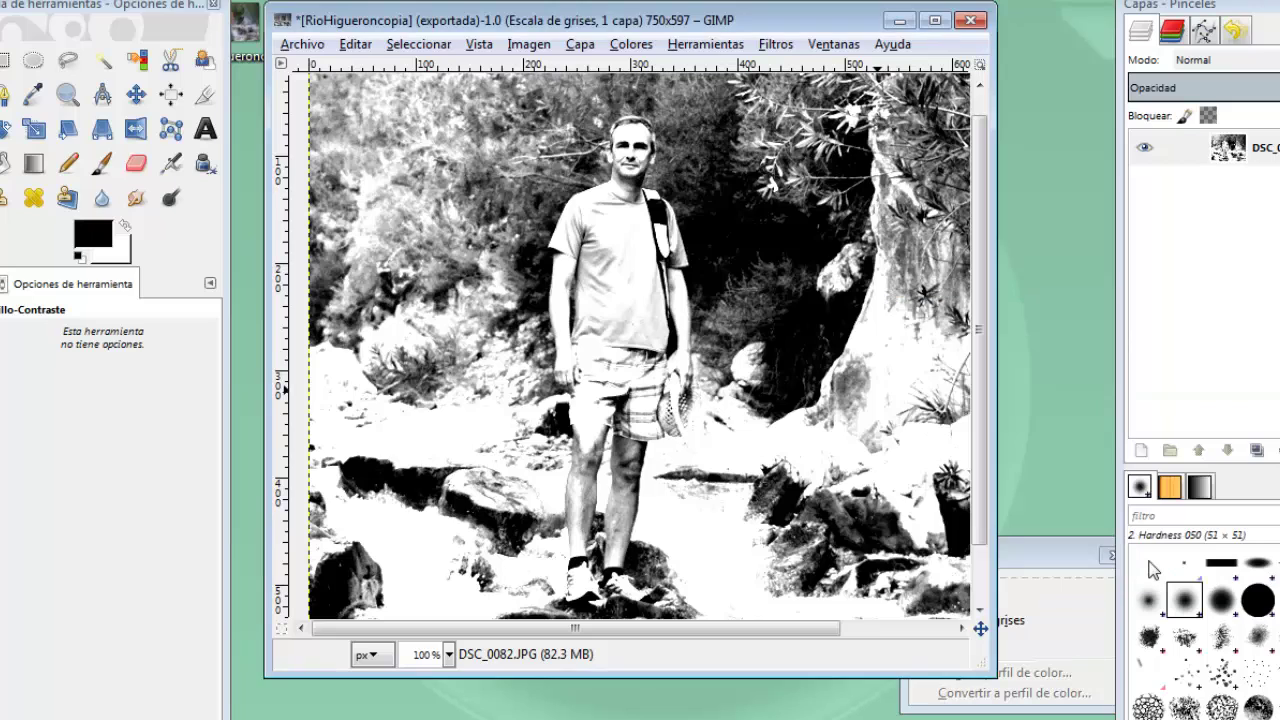
left_click(1077, 565)
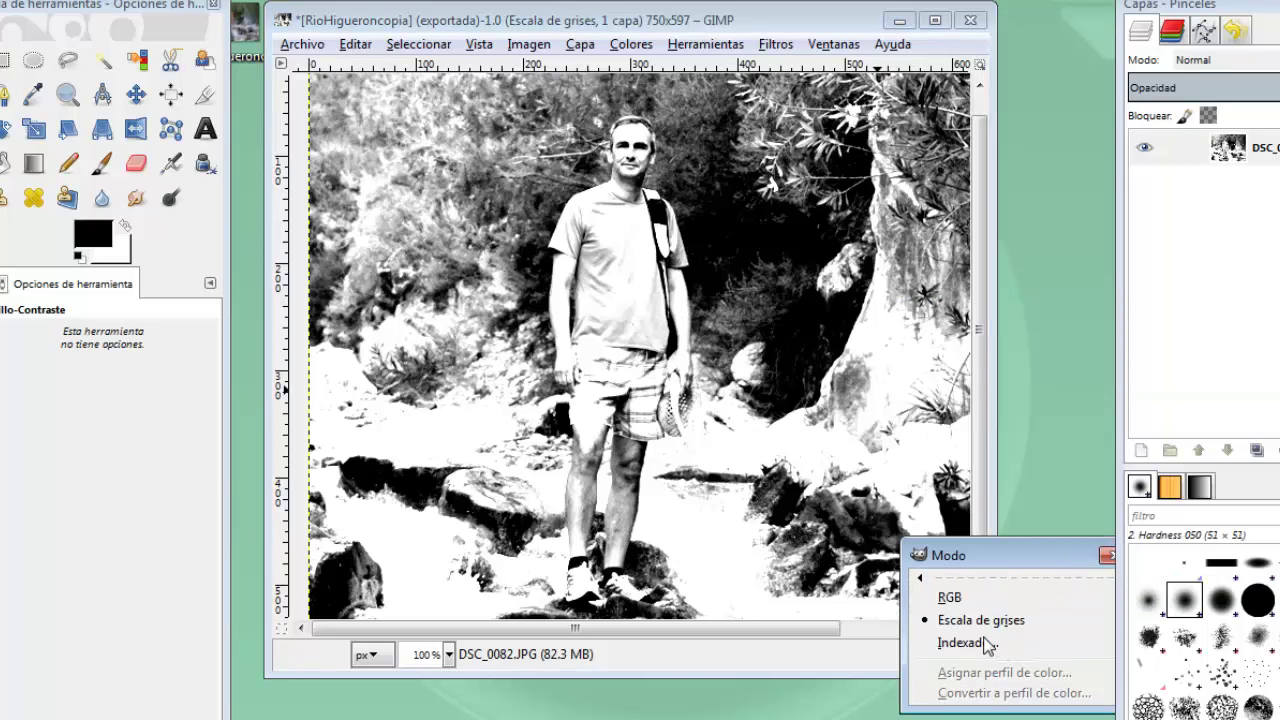
- Trial a 1-bit black-and-white indexed conversion, then undo it and the brightness-contrast boost
left_click(985, 645)
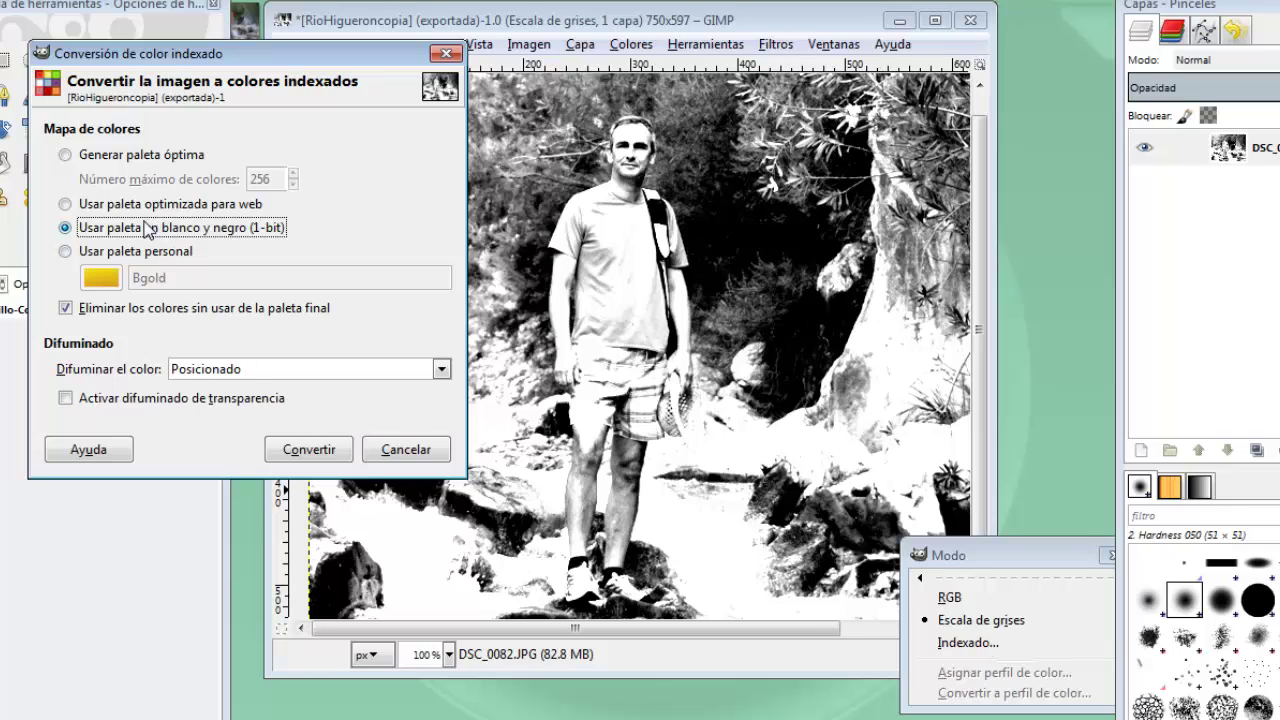
left_click(304, 451)
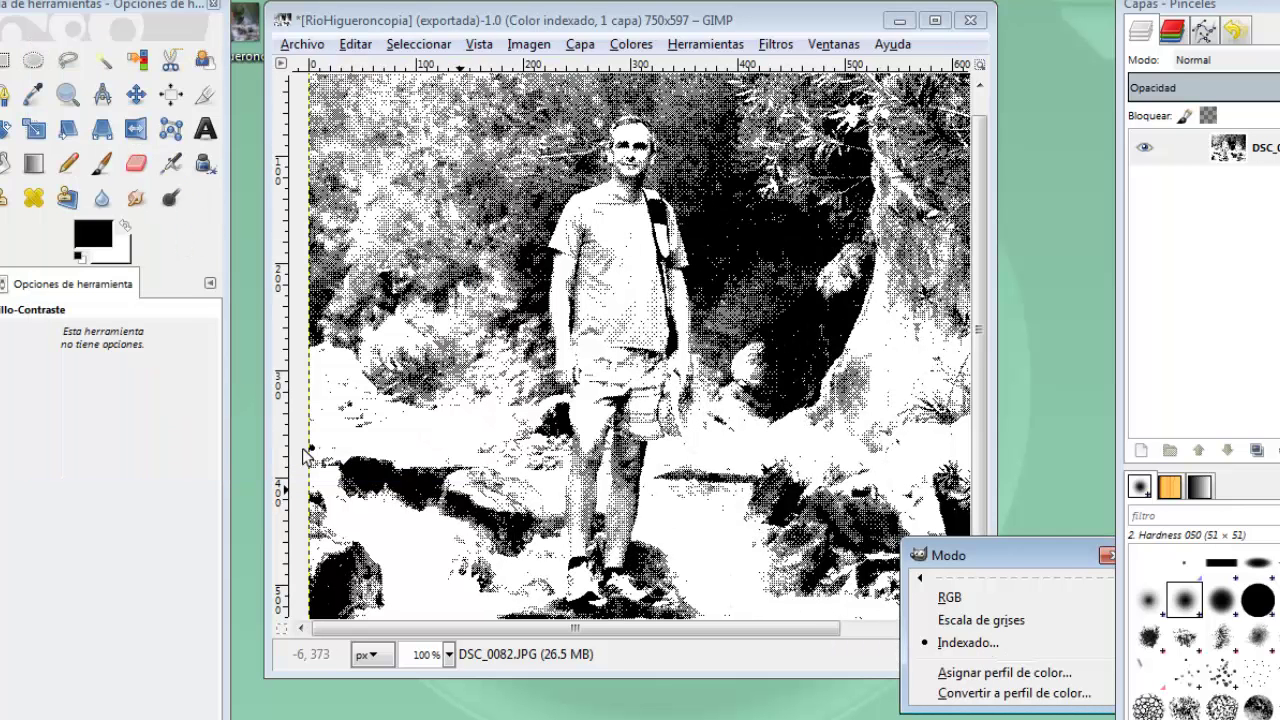
left_click(507, 22)
key("ctrl+z")
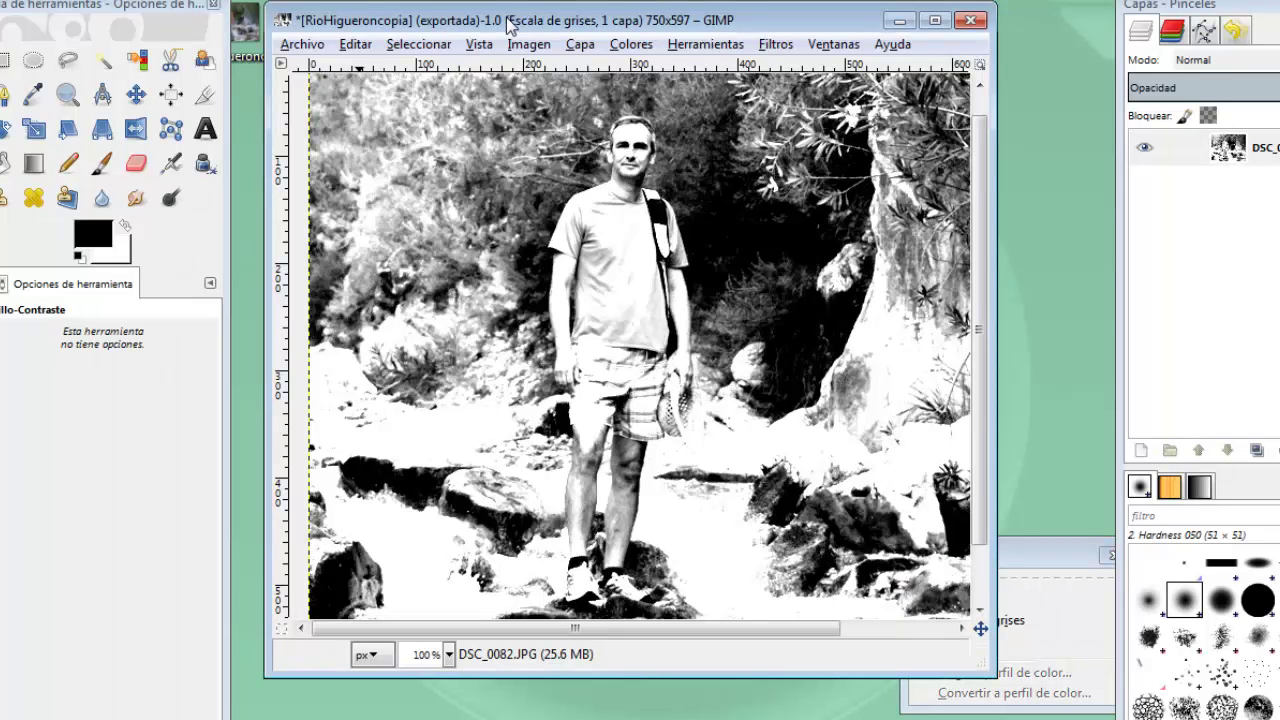
key("ctrl+z")
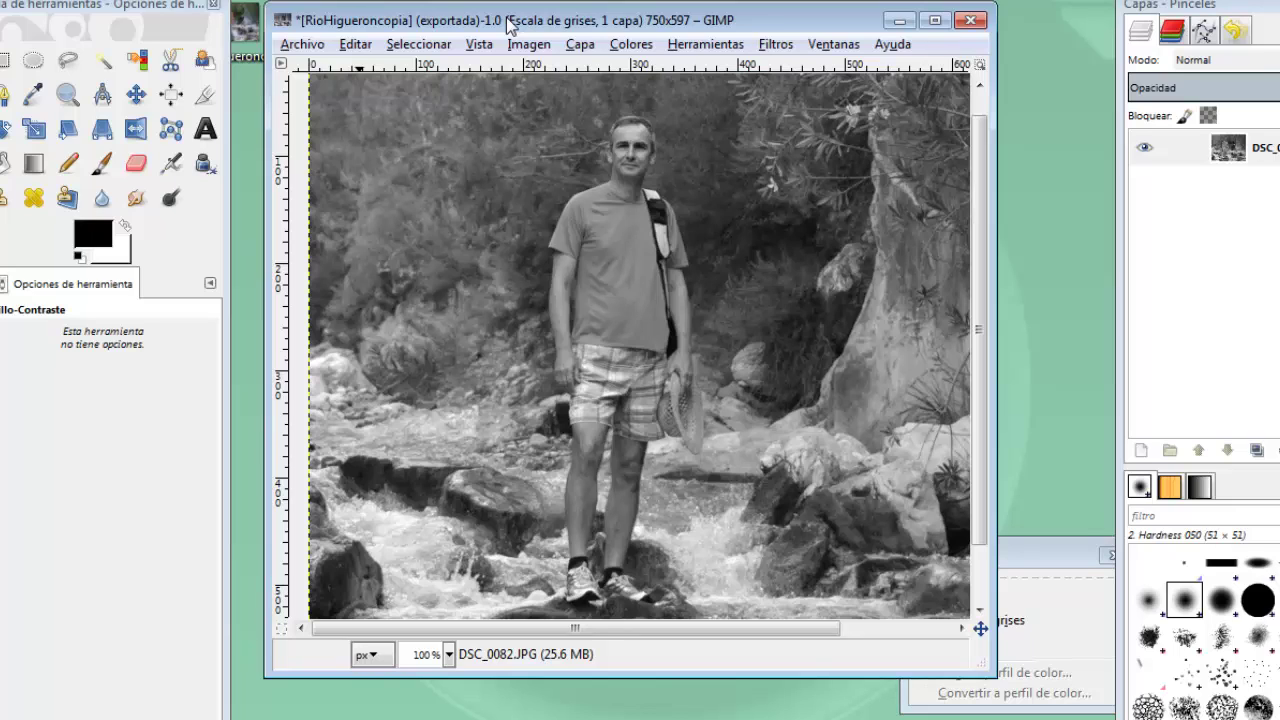
- Apply Umbral with the threshold lowered to 90 for pure black and white
left_click(676, 46)
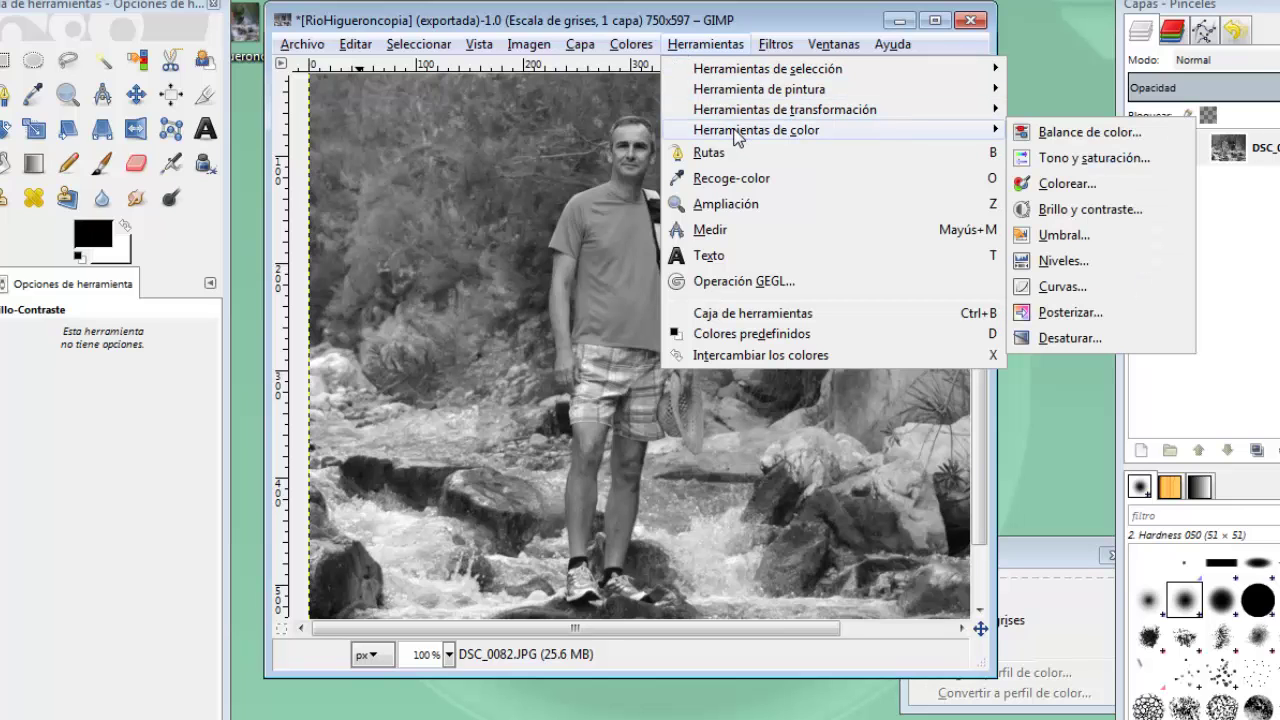
mouse_move(756, 130)
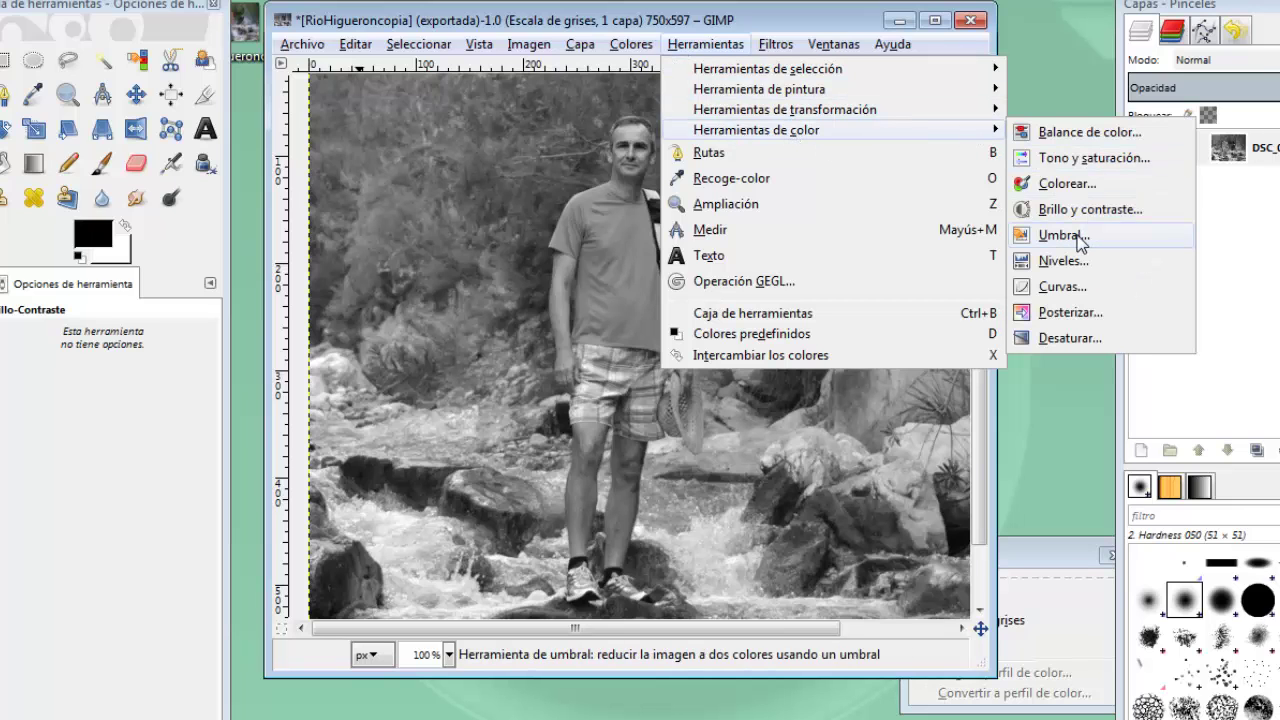
left_click(1070, 235)
left_click_drag(981, 213, 993, 194)
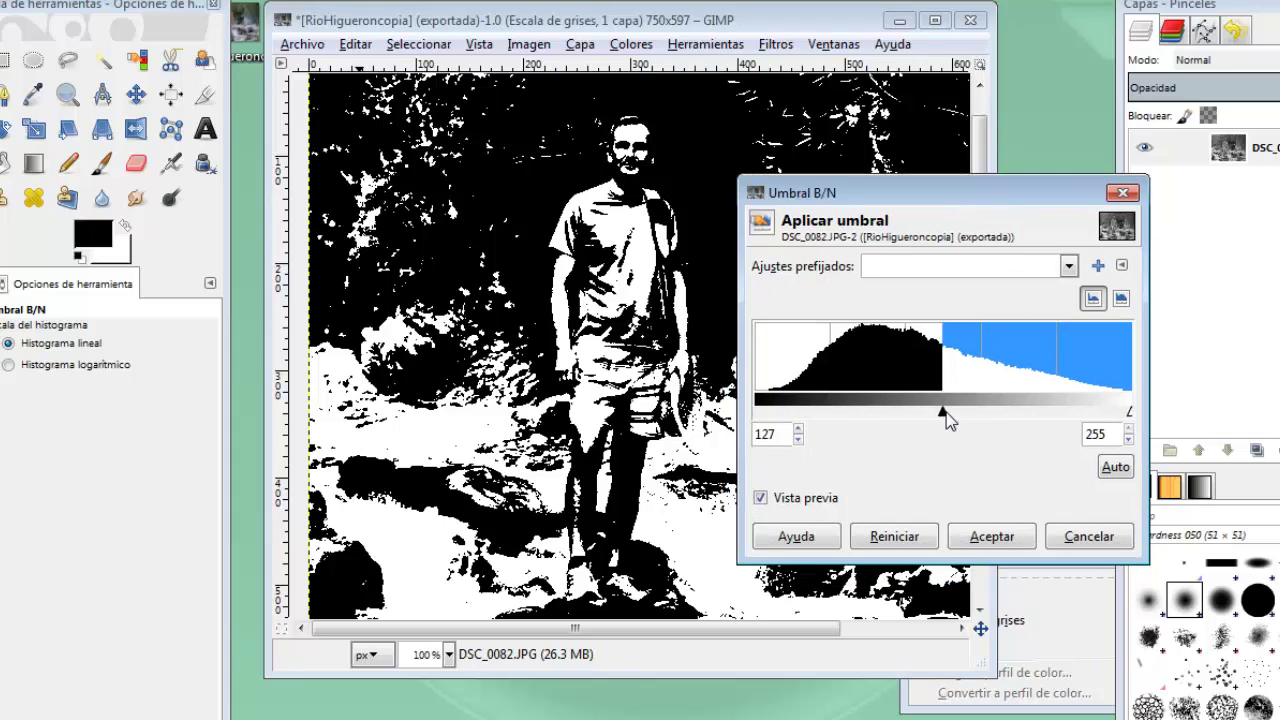
mouse_move(945, 412)
left_mouse_down()
mouse_move(843, 412)
mouse_move(977, 406)
mouse_move(842, 415)
mouse_move(949, 405)
mouse_move(846, 406)
mouse_move(889, 406)
left_mouse_up()
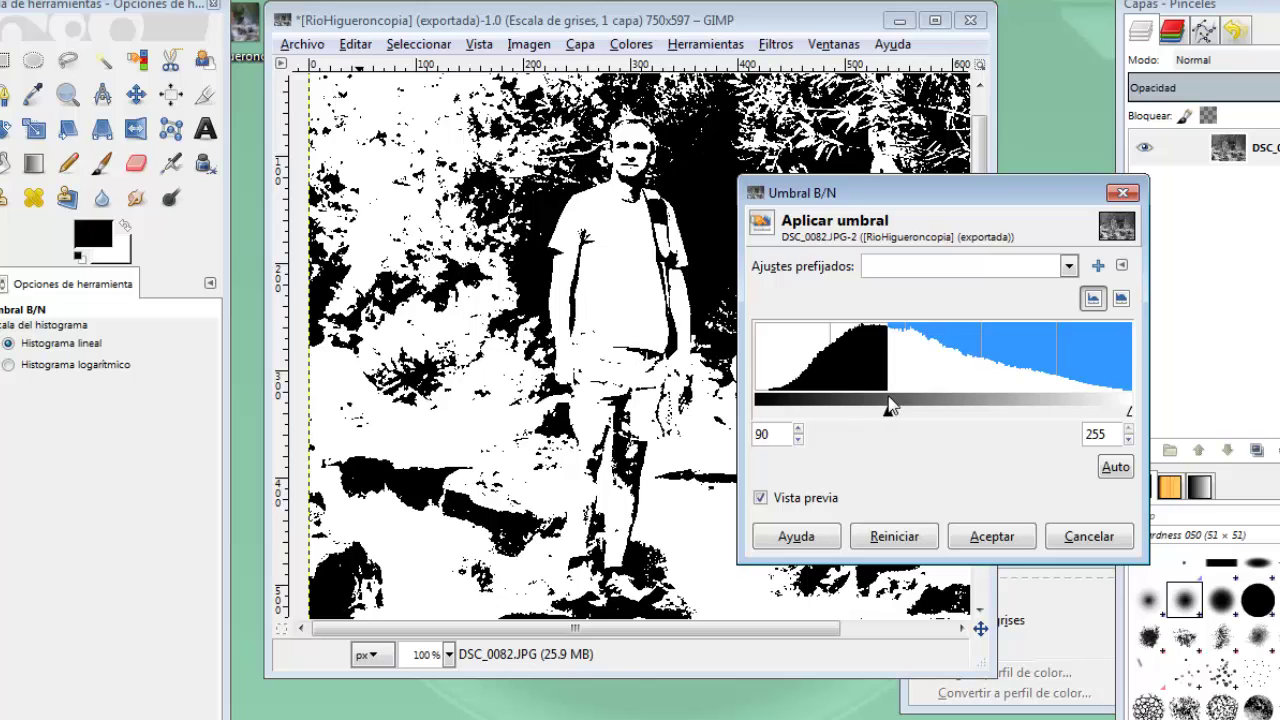
left_click(977, 537)
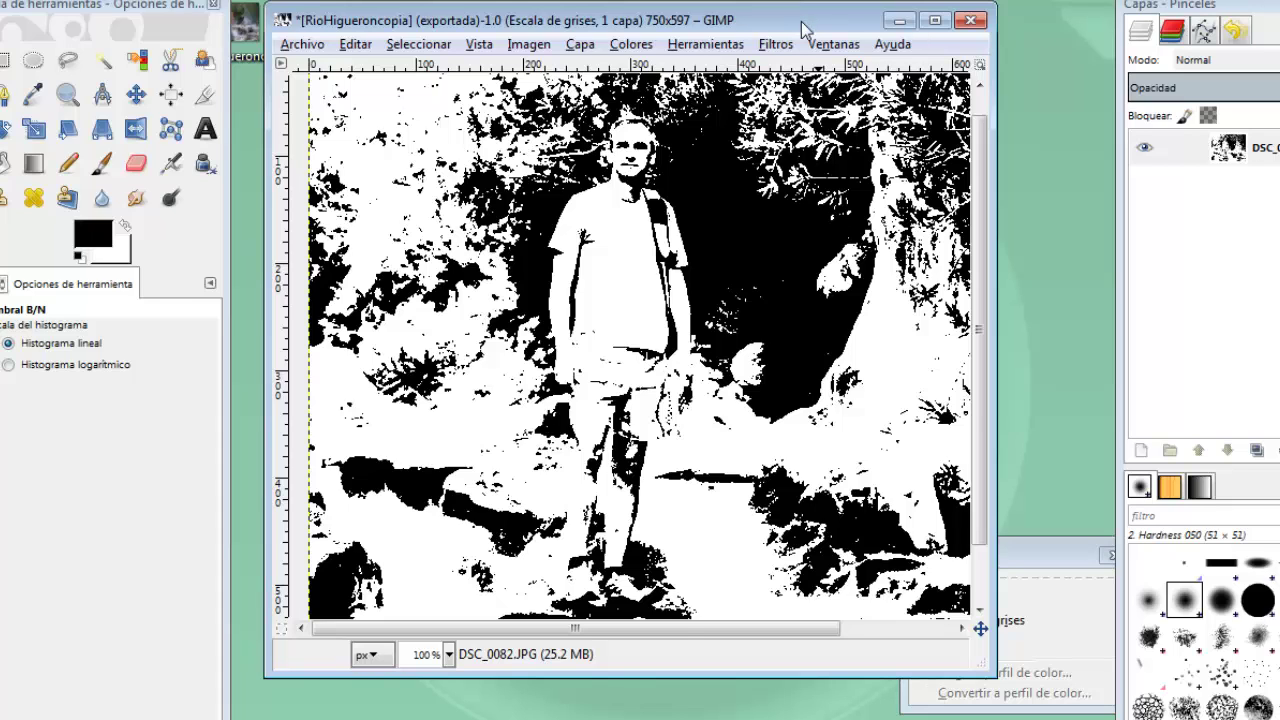
- Undo the threshold and grayscale conversion to restore the full-colour RGB photo
key("ctrl+z")
key("ctrl+z")
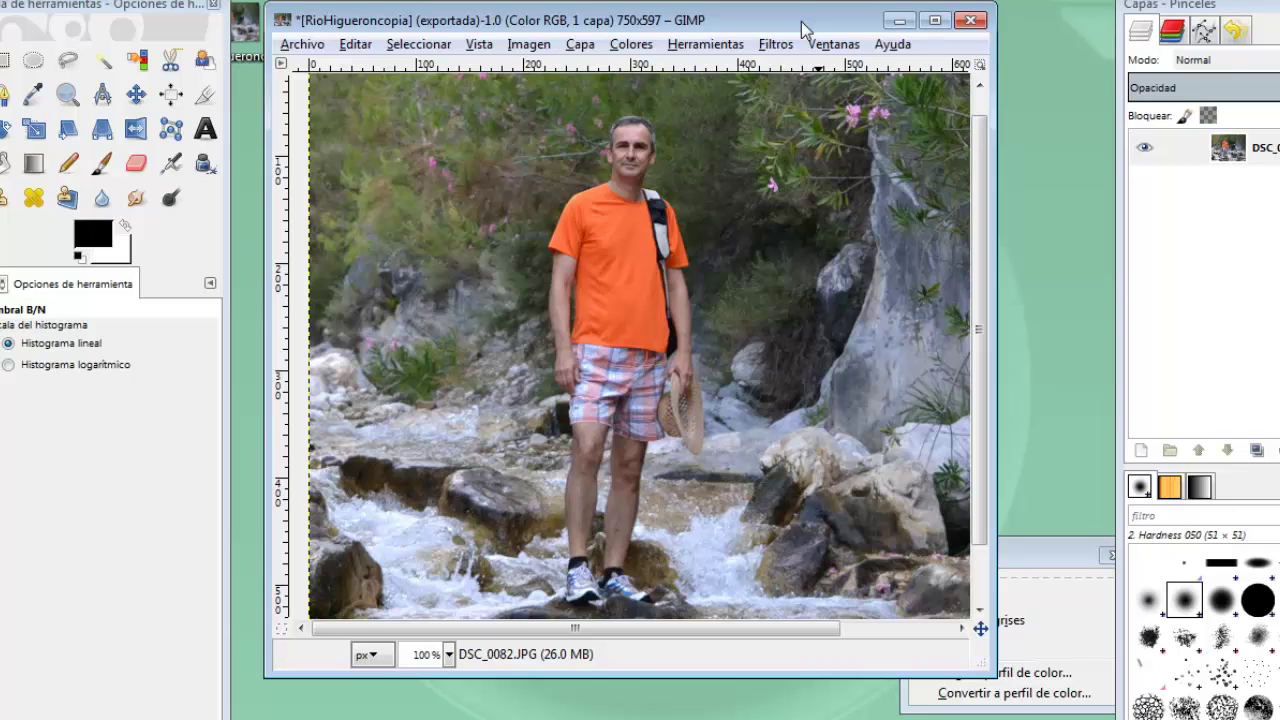
left_click(631, 44)
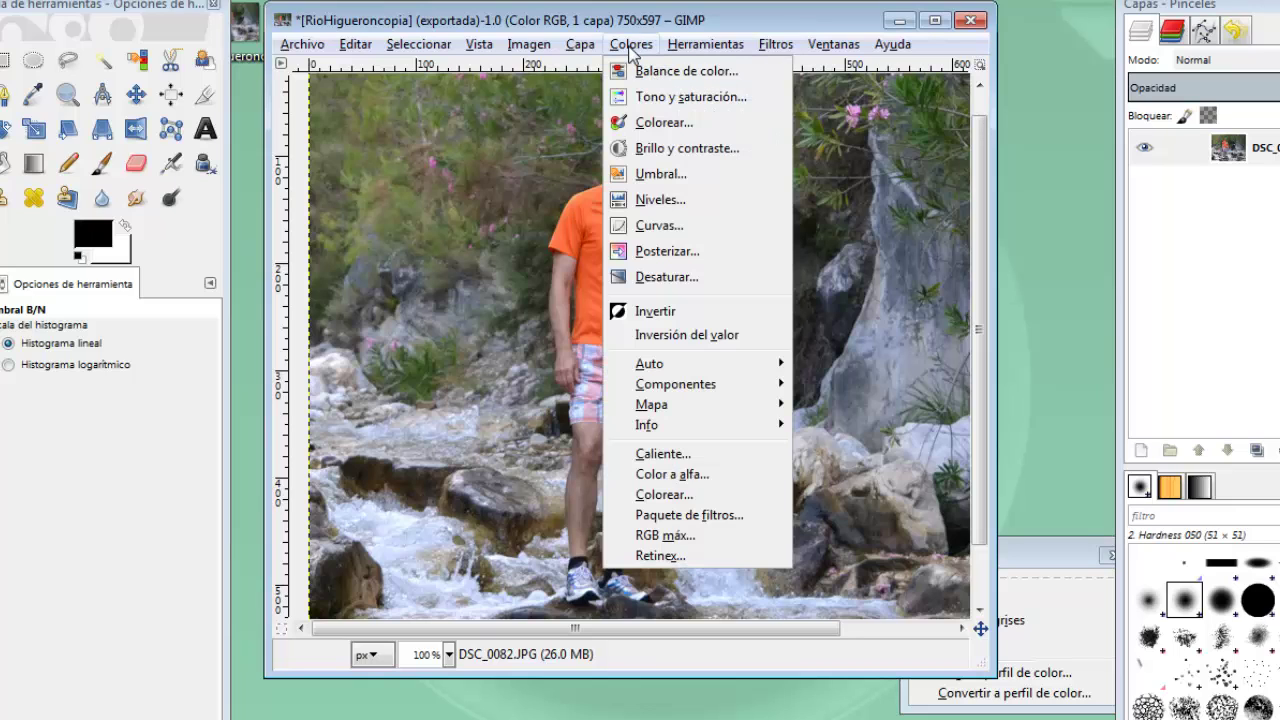
mouse_move(676, 384)
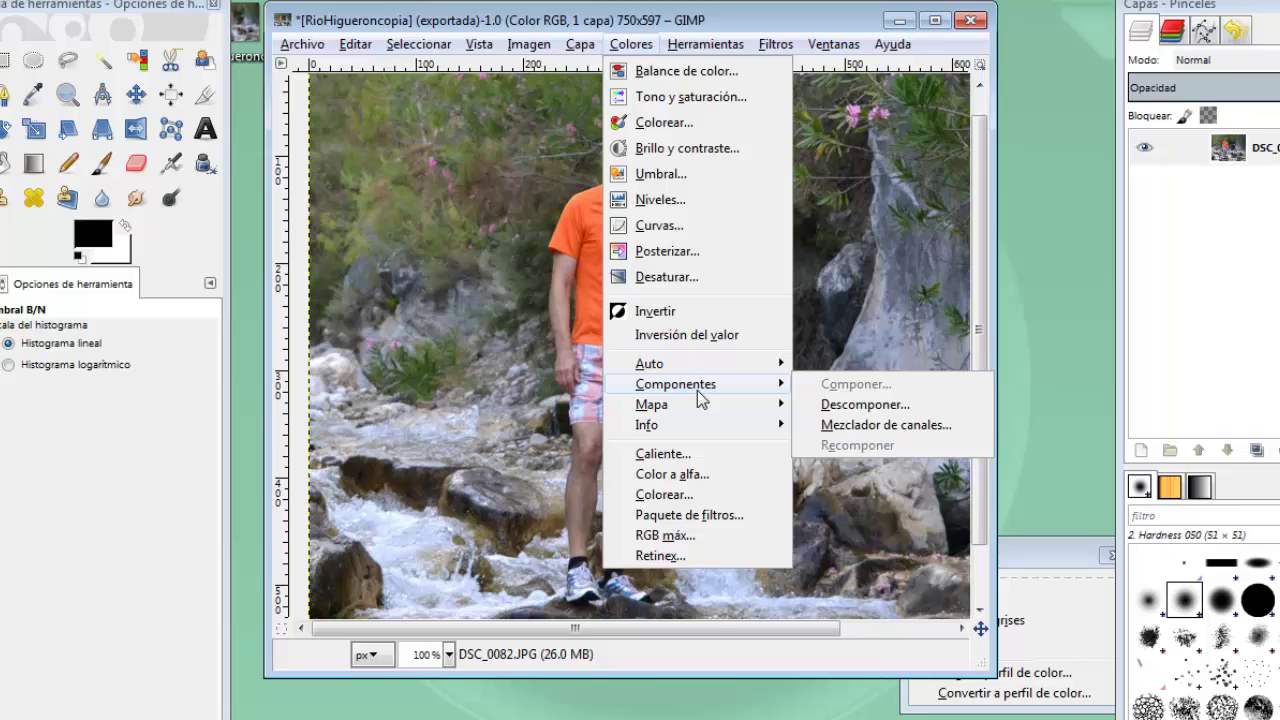
- Open the Mezclador de canales, tick Monocromo and raise red to 102.2
left_click(849, 424)
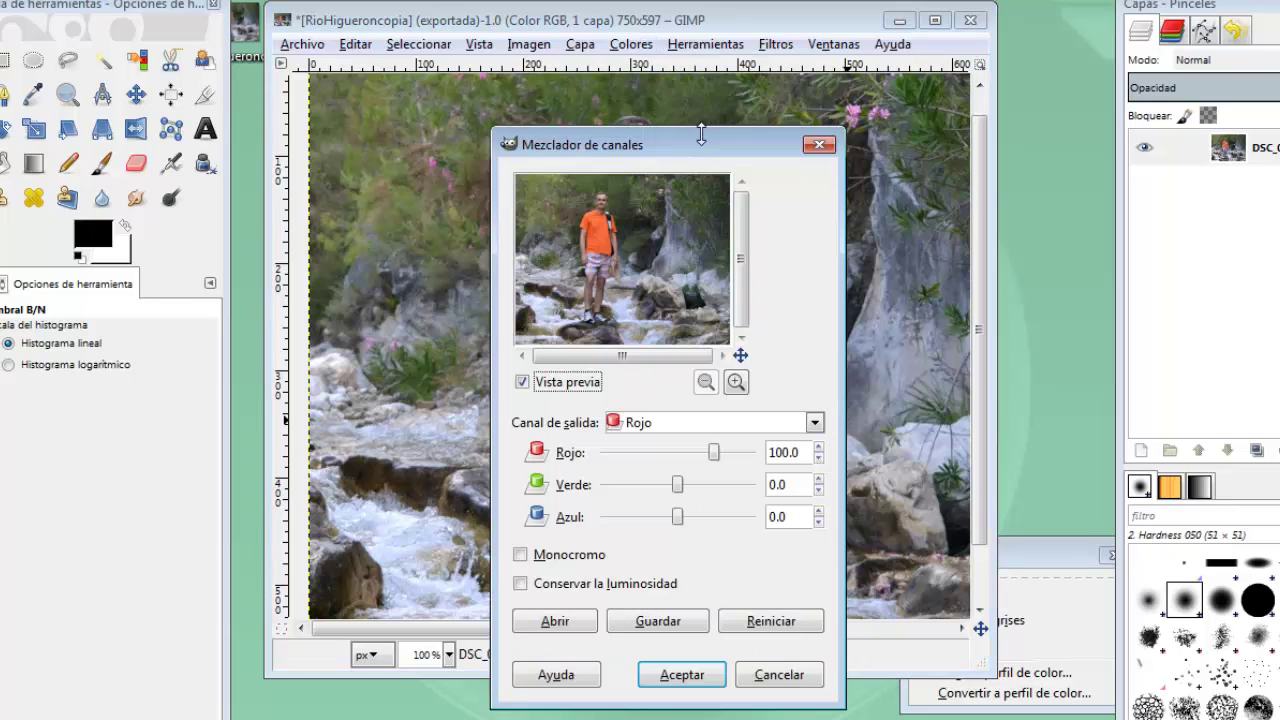
left_click_drag(706, 150, 923, 98)
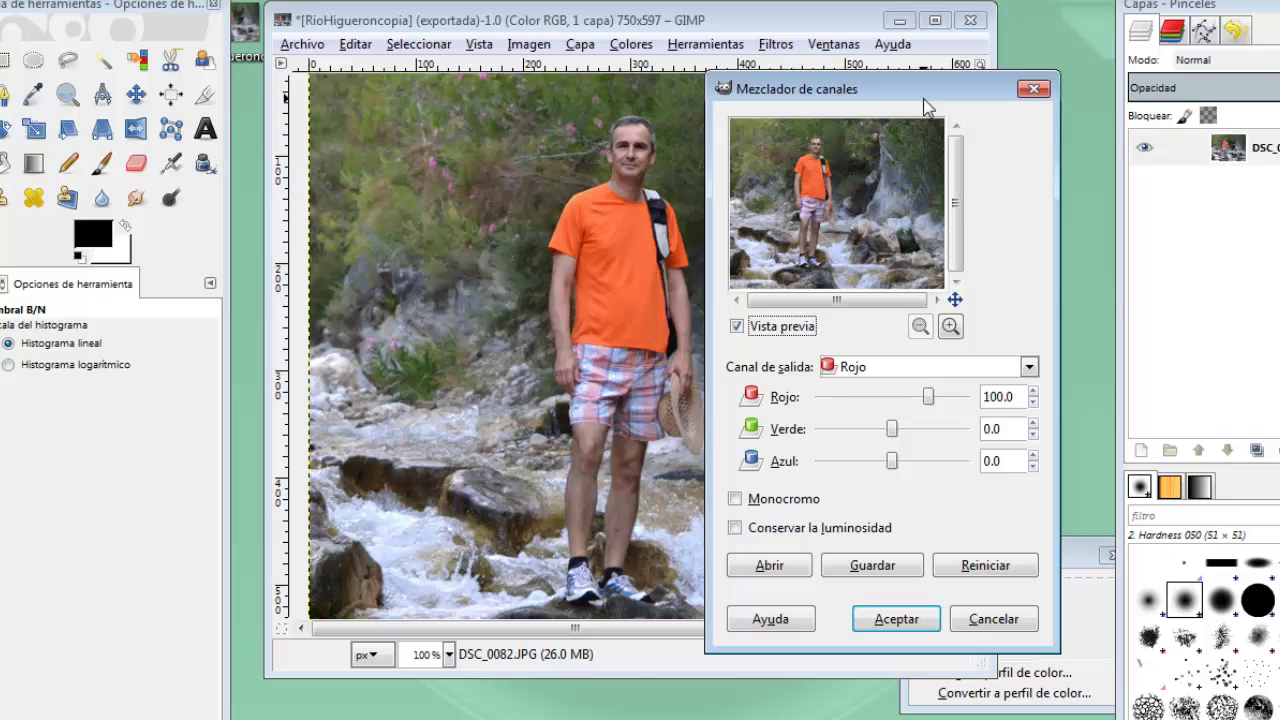
left_click(736, 499)
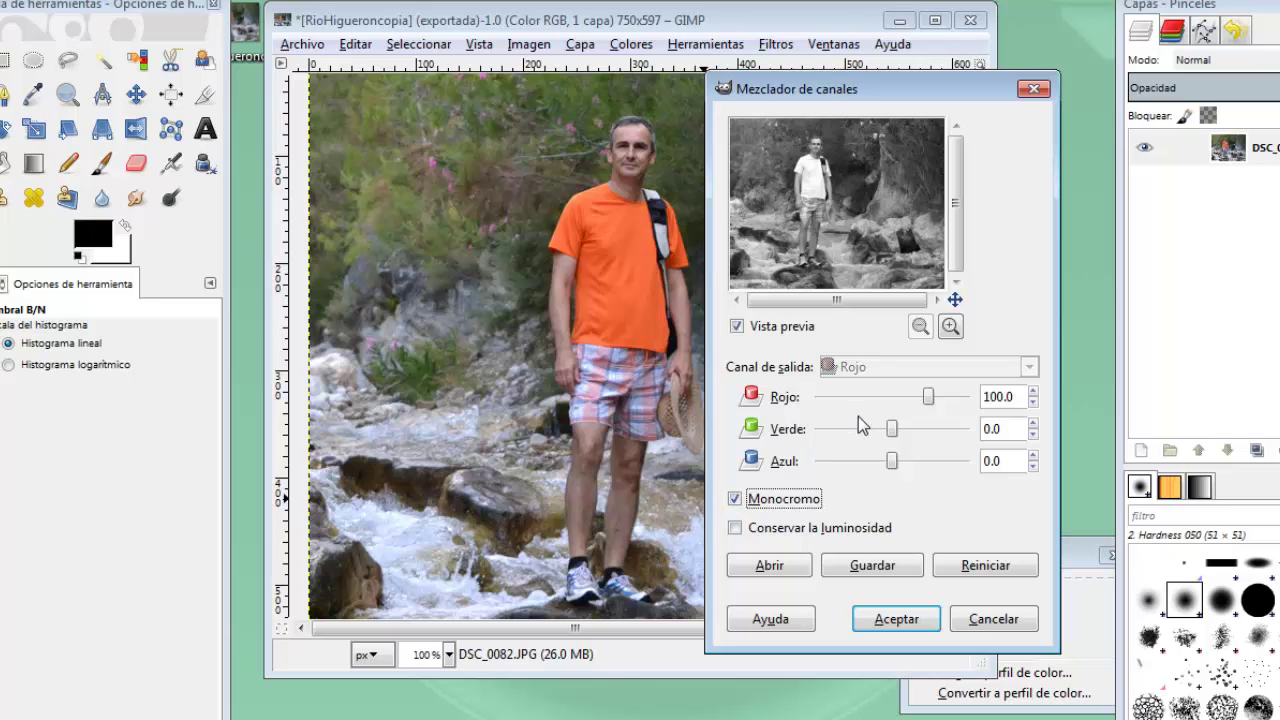
left_click(929, 398)
mouse_move(881, 398)
left_mouse_down()
mouse_move(932, 397)
mouse_move(892, 429)
mouse_move(924, 432)
mouse_move(913, 434)
mouse_move(917, 464)
mouse_move(868, 466)
left_mouse_up()
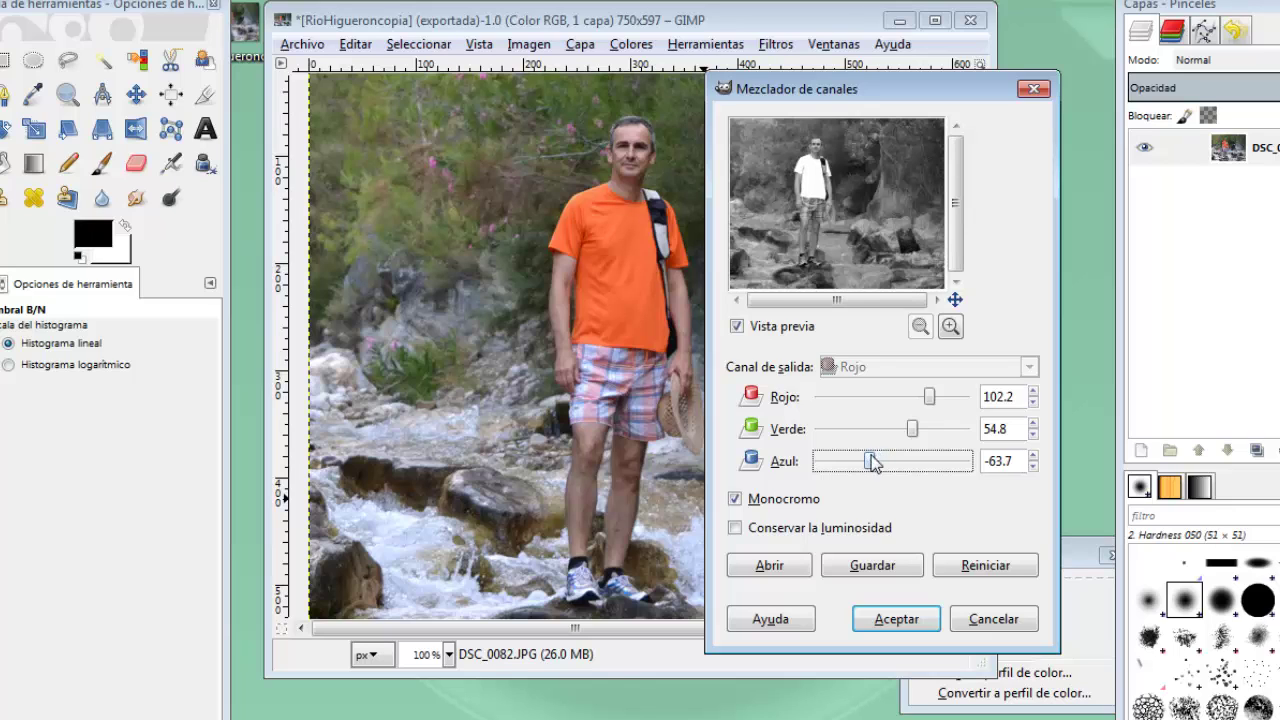
- Zoom the preview onto the man's head, set blue to 31.1 and apply the mix
left_click(950, 328)
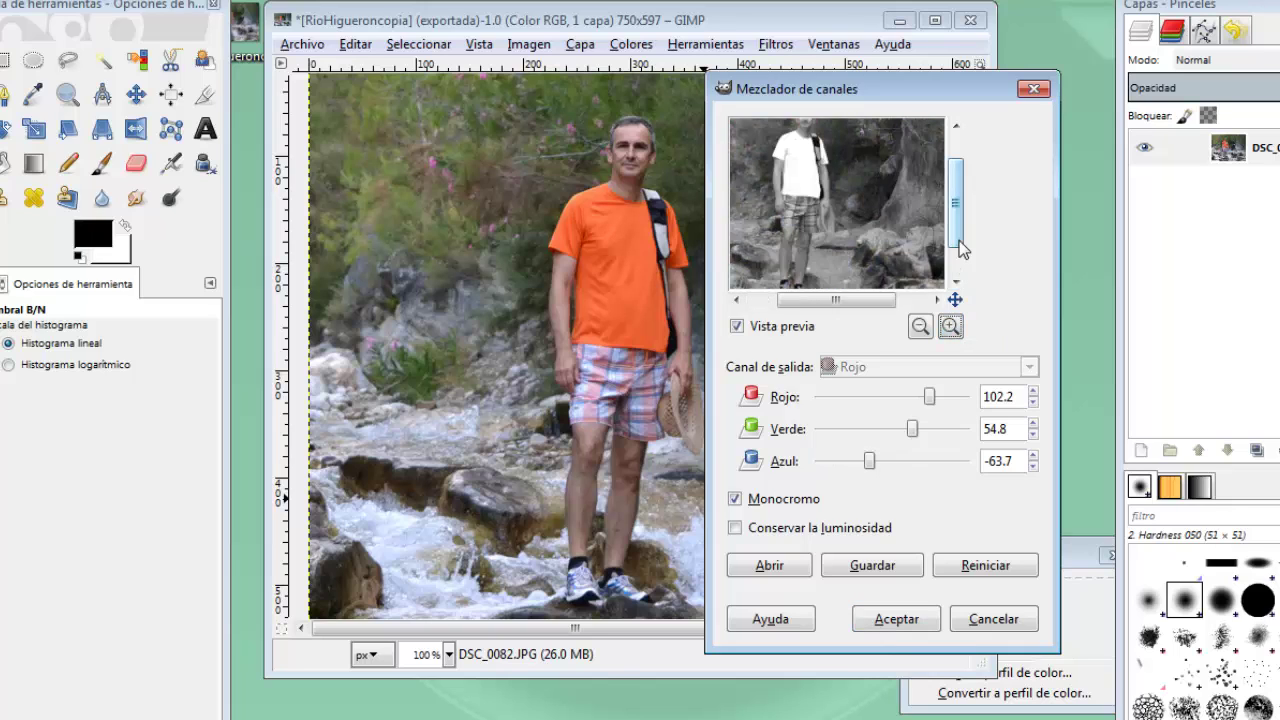
left_click_drag(960, 248, 963, 189)
left_click(952, 328)
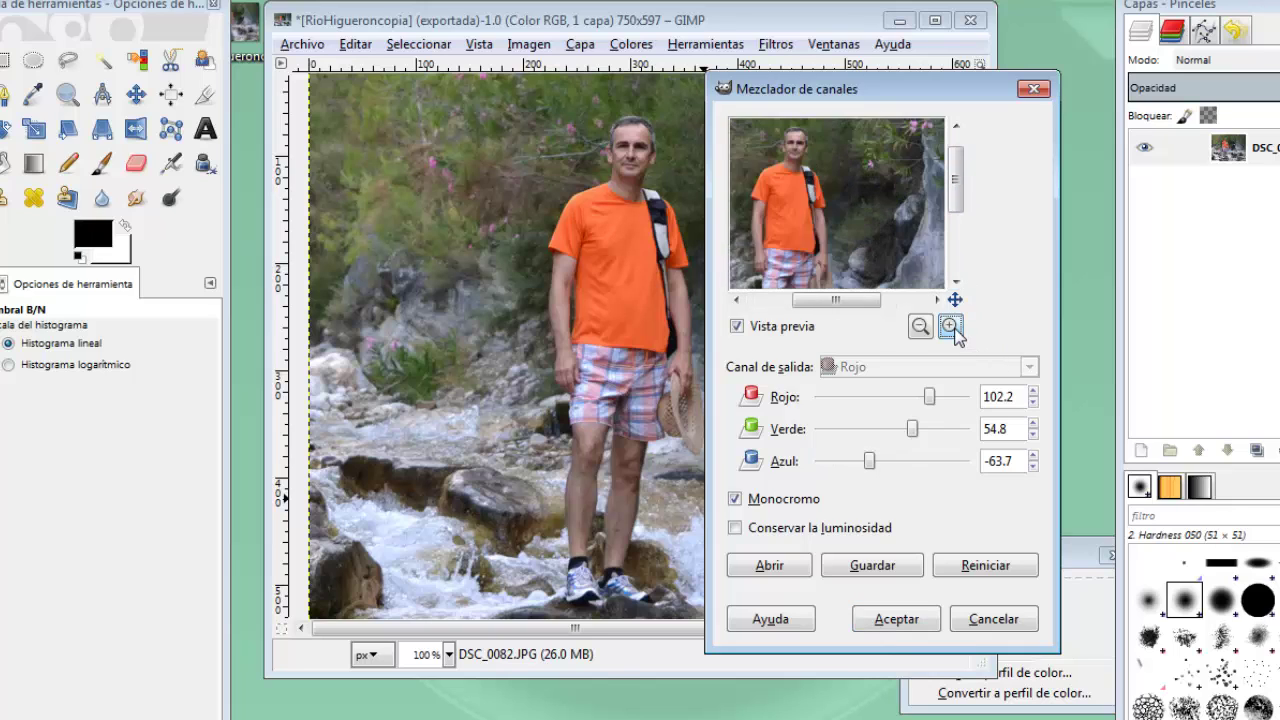
scroll(960, 192, "up", 3)
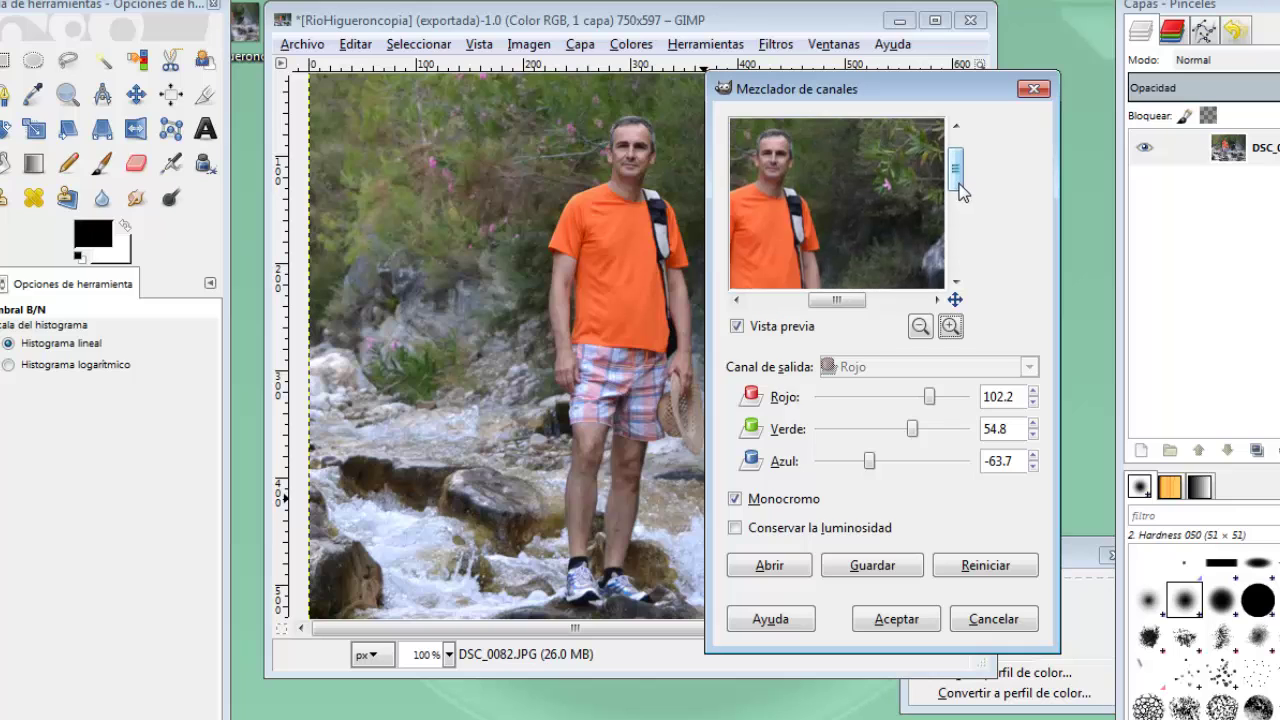
scroll(960, 192, "up", 2)
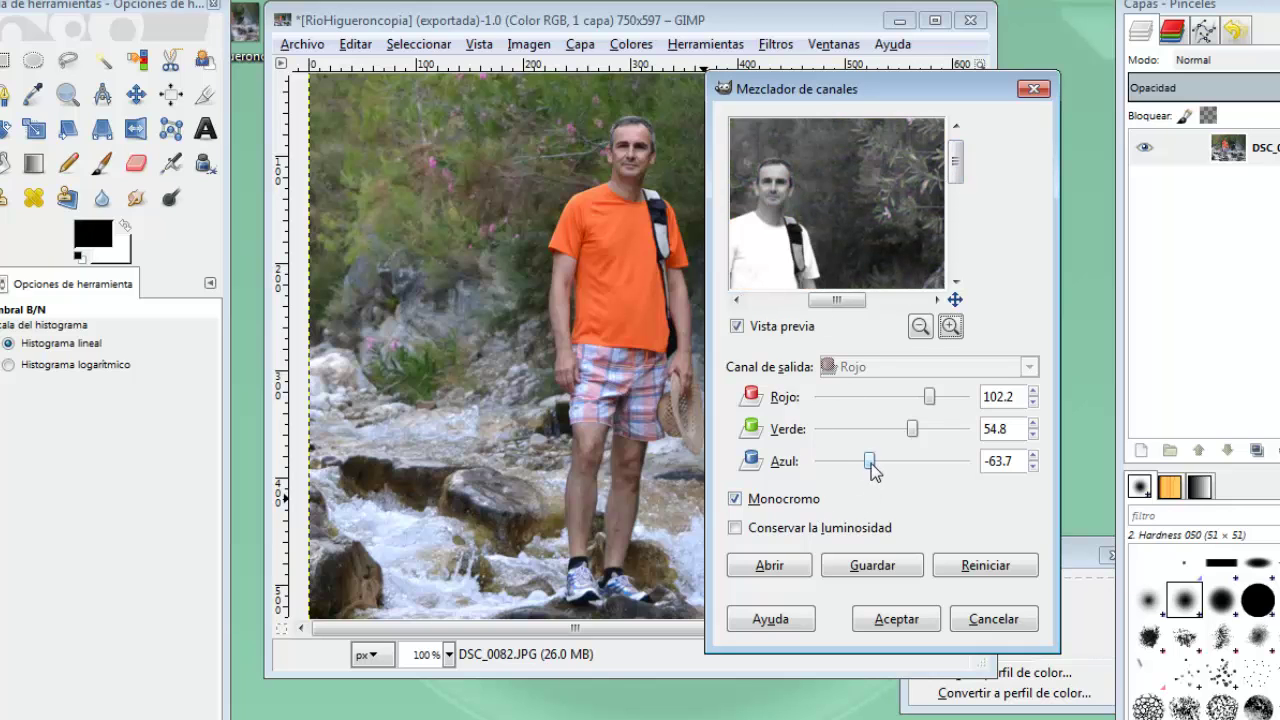
mouse_move(874, 472)
left_mouse_down()
mouse_move(851, 470)
mouse_move(906, 466)
mouse_move(878, 430)
mouse_move(900, 432)
left_mouse_up()
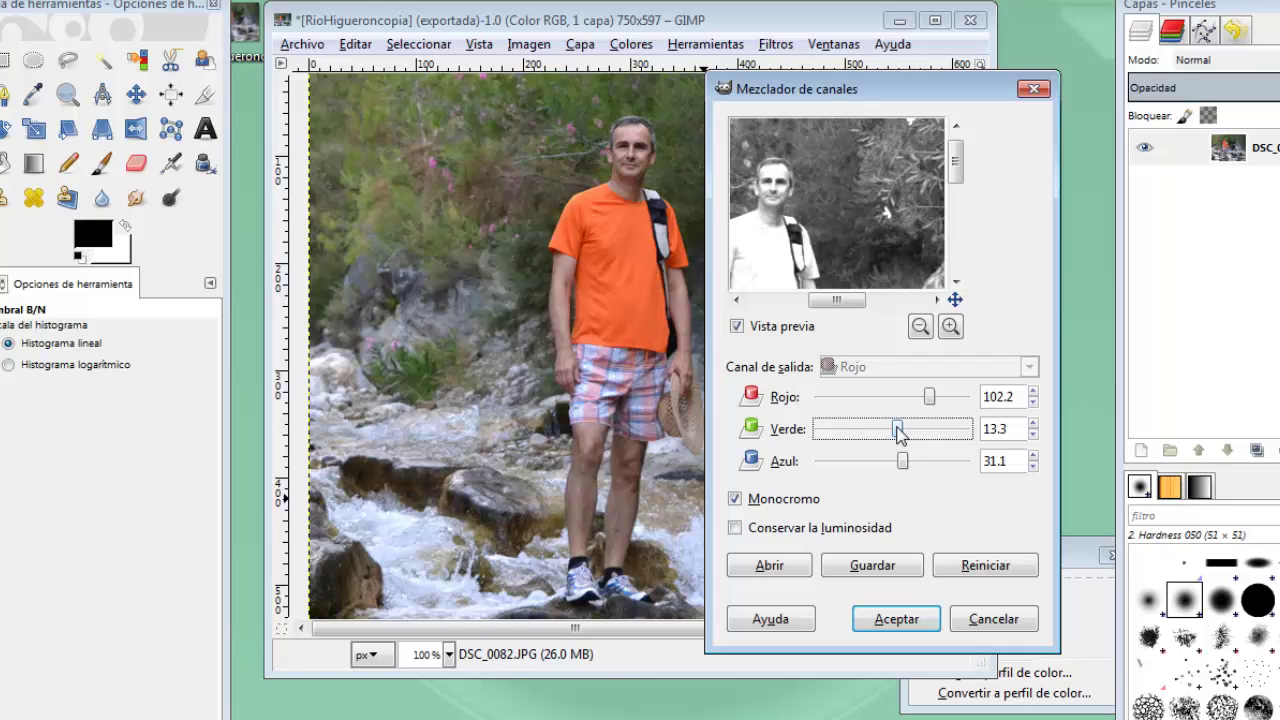
left_click(900, 622)
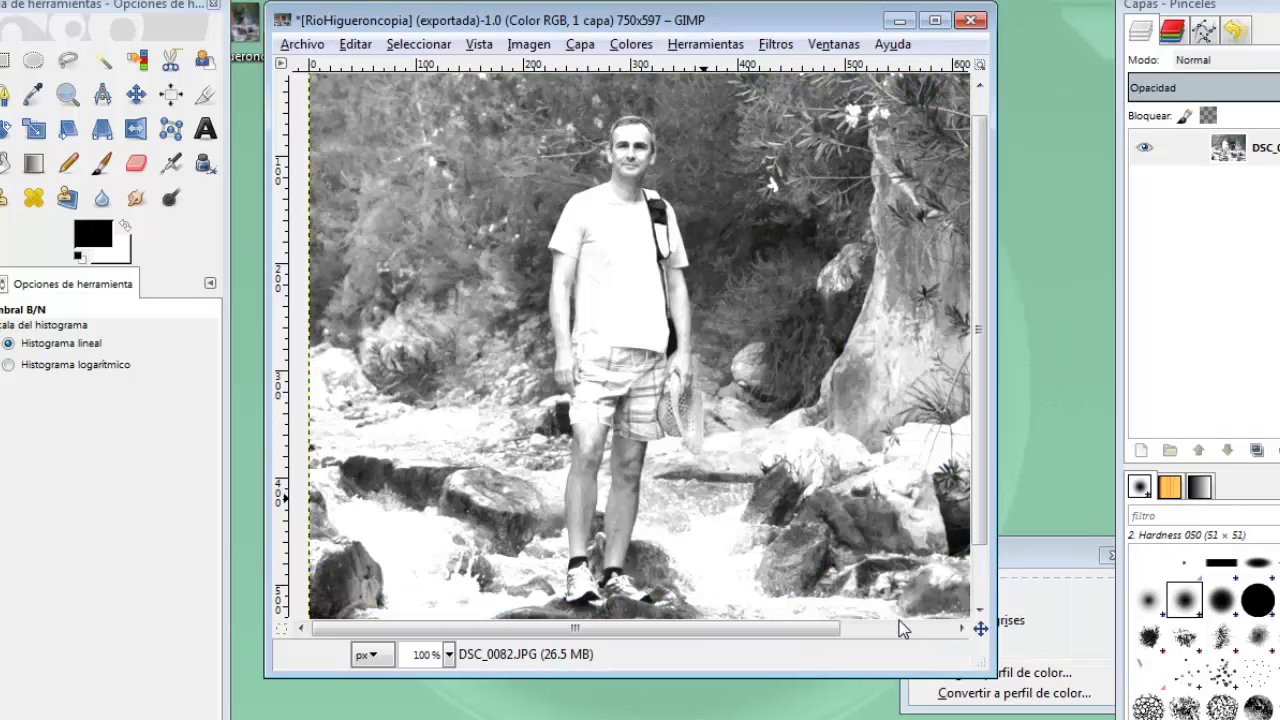